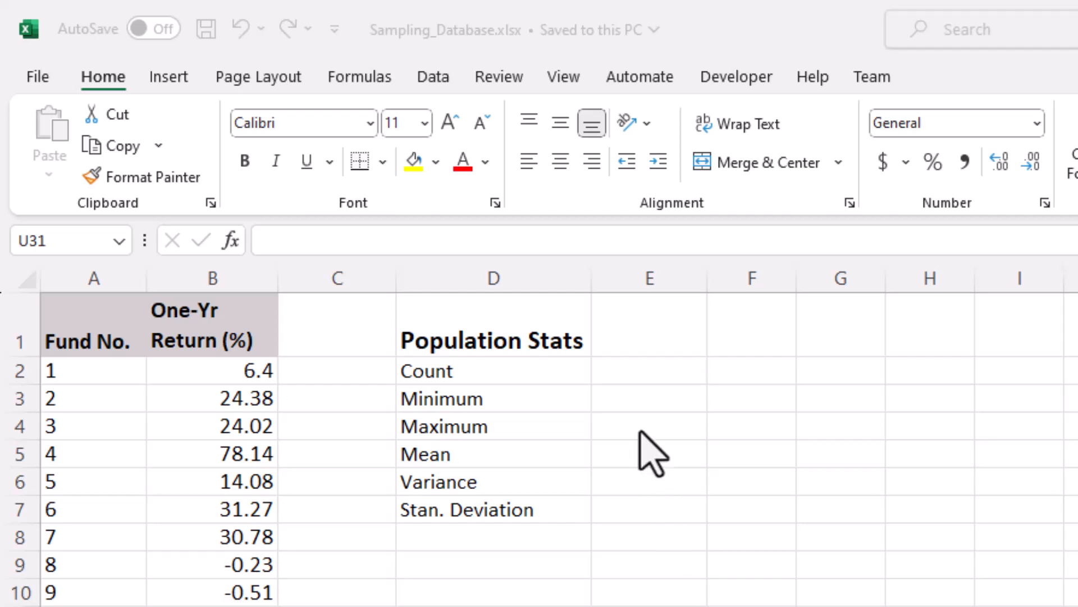
Step: Calculate the population count in E2 with the COUNT function over the one-year returns in B2:B541
left_click(629, 373)
left_click(629, 373)
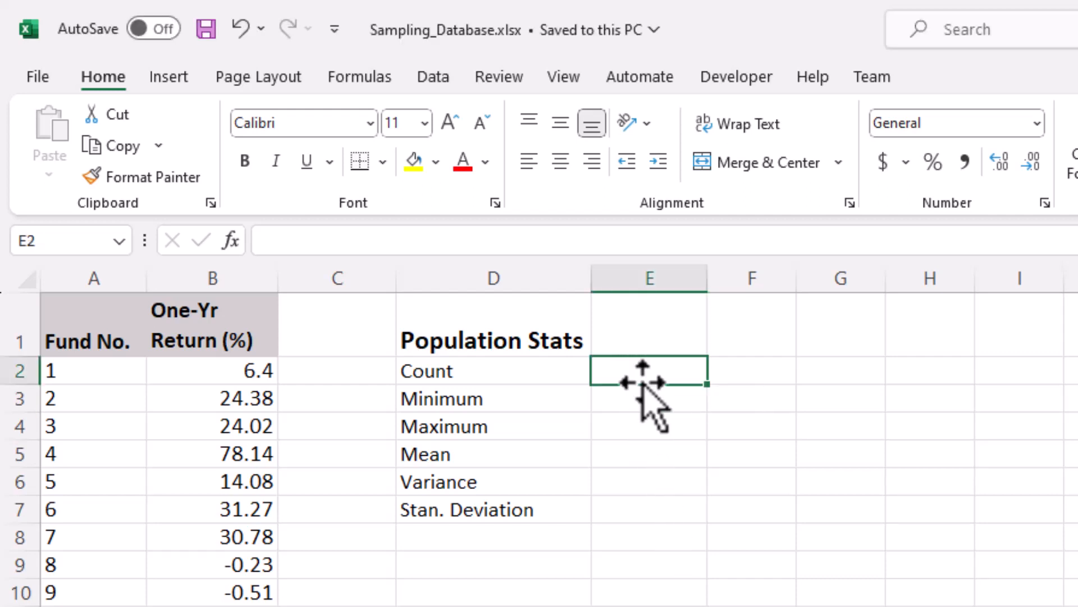
type("=coun")
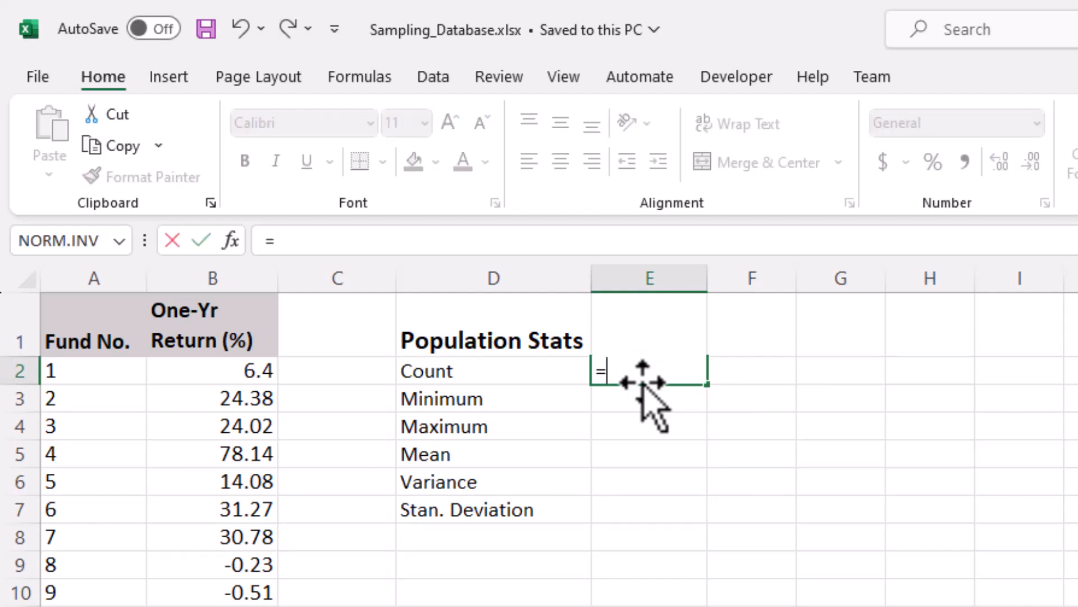
type("t(")
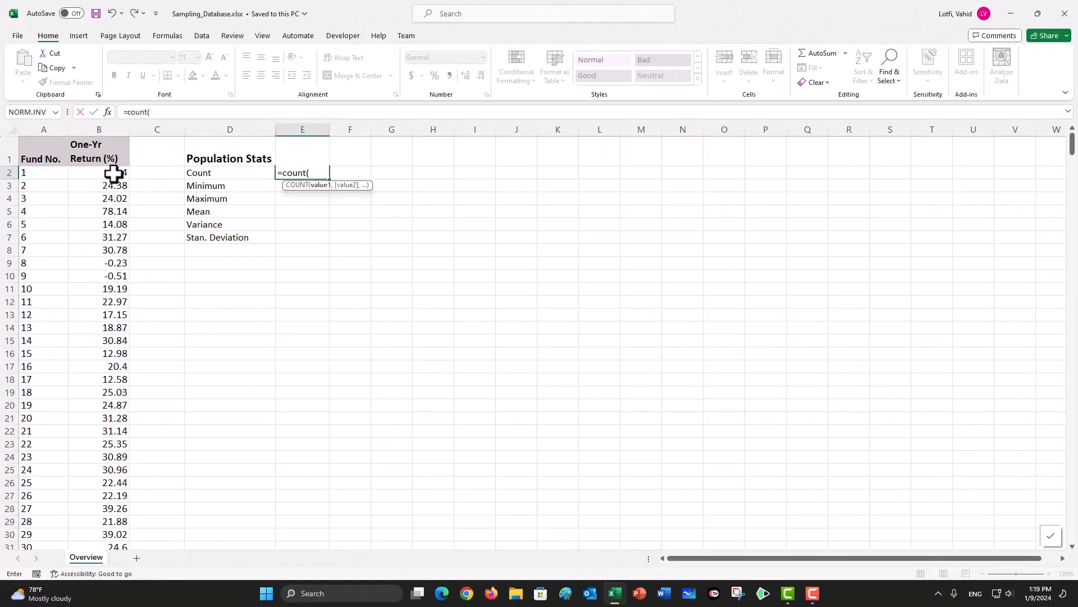
left_click(246, 369)
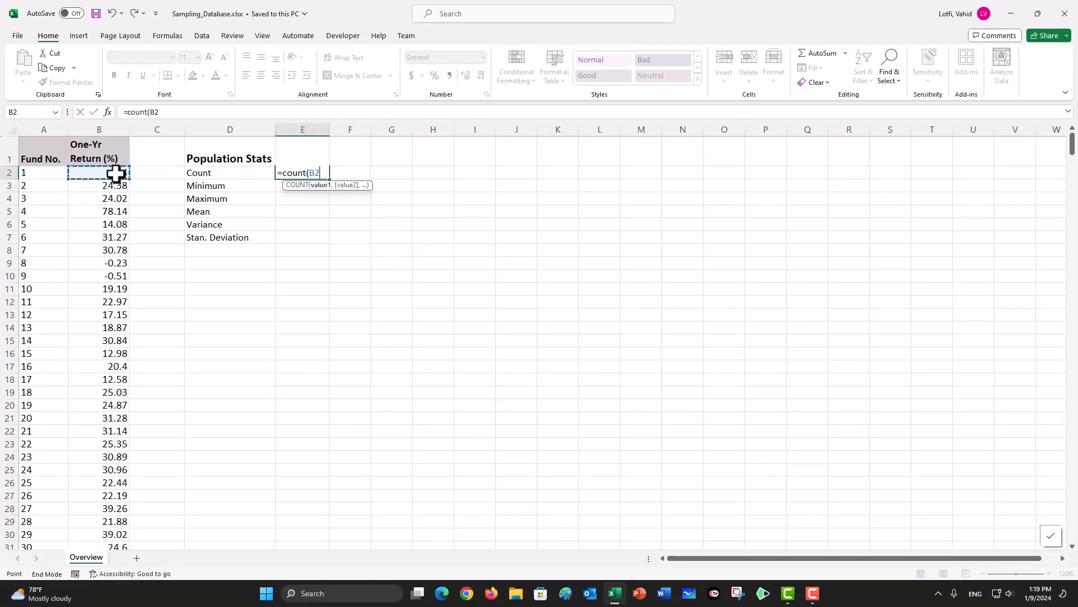
key("ctrl+shift+Down")
type(")")
key("Return")
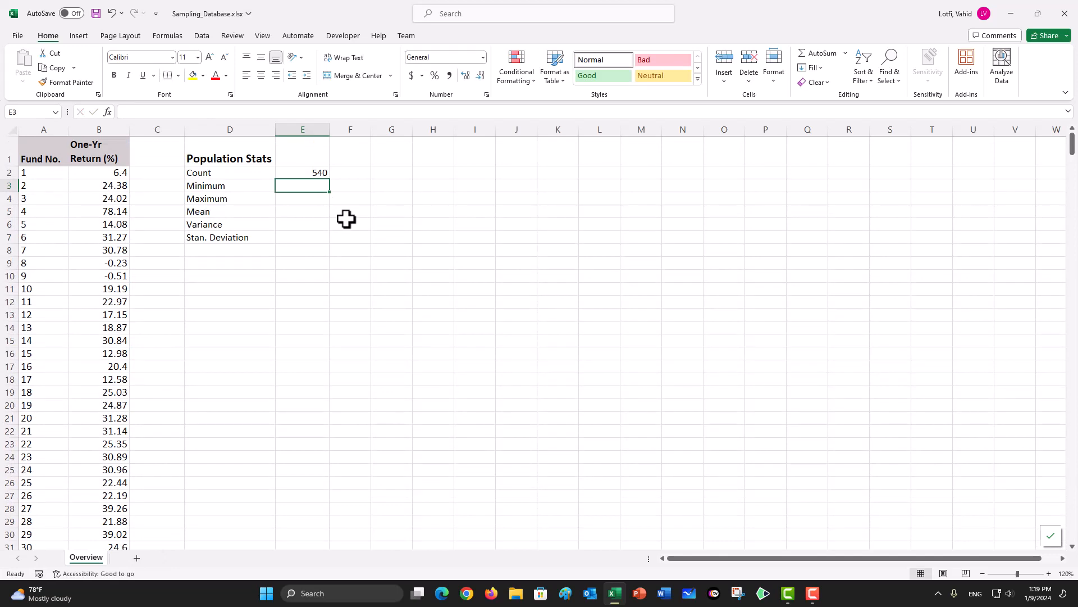
Step: Calculate the population minimum in E3 with the MIN function over the returns in B2:B541
type("=min(")
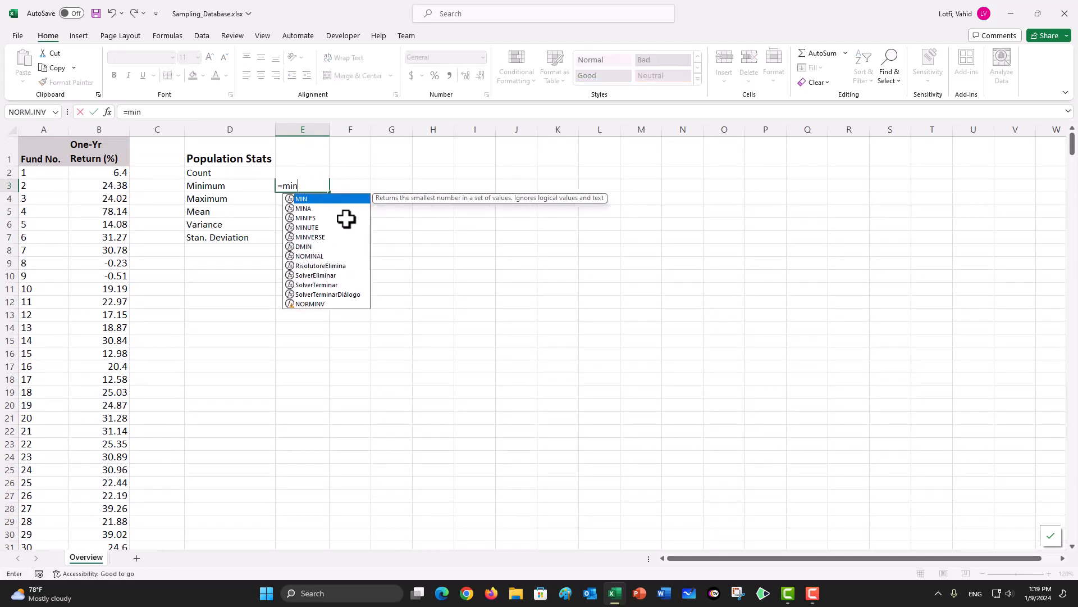
left_click(116, 174)
key("ctrl+shift+Down")
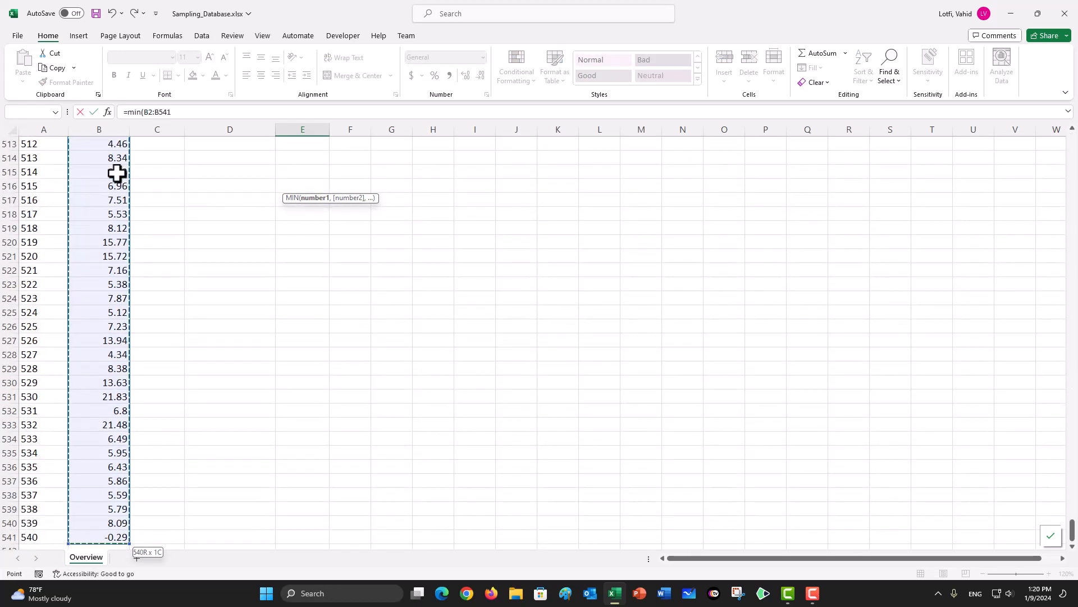
key("Return")
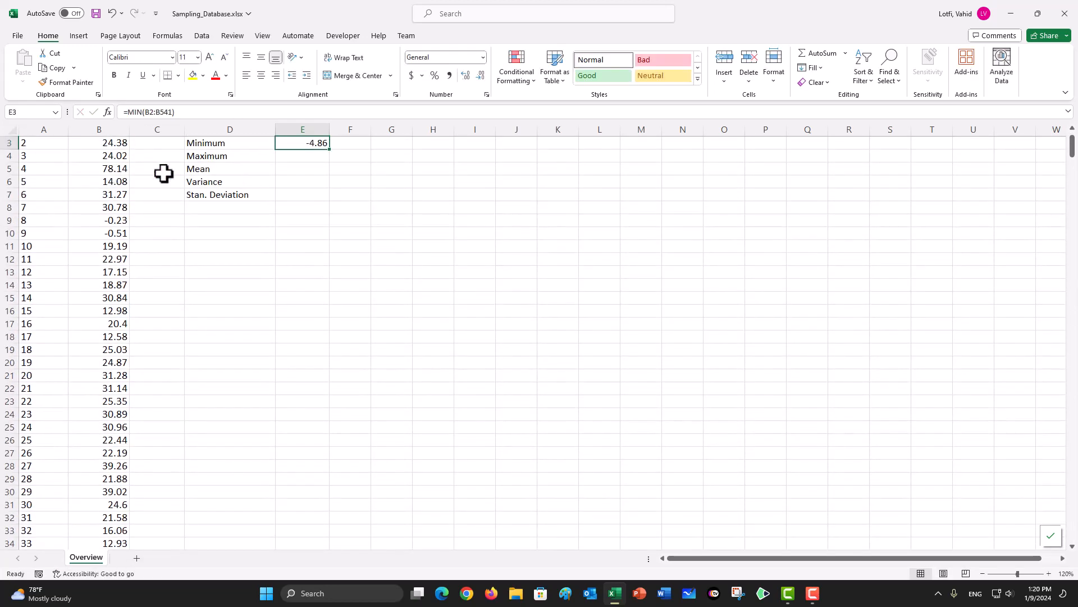
Step: Calculate the population maximum in E4 with the MAX function over B2:B541, keeping E4 selected
scroll(281, 199, "up", 1)
left_click(292, 197)
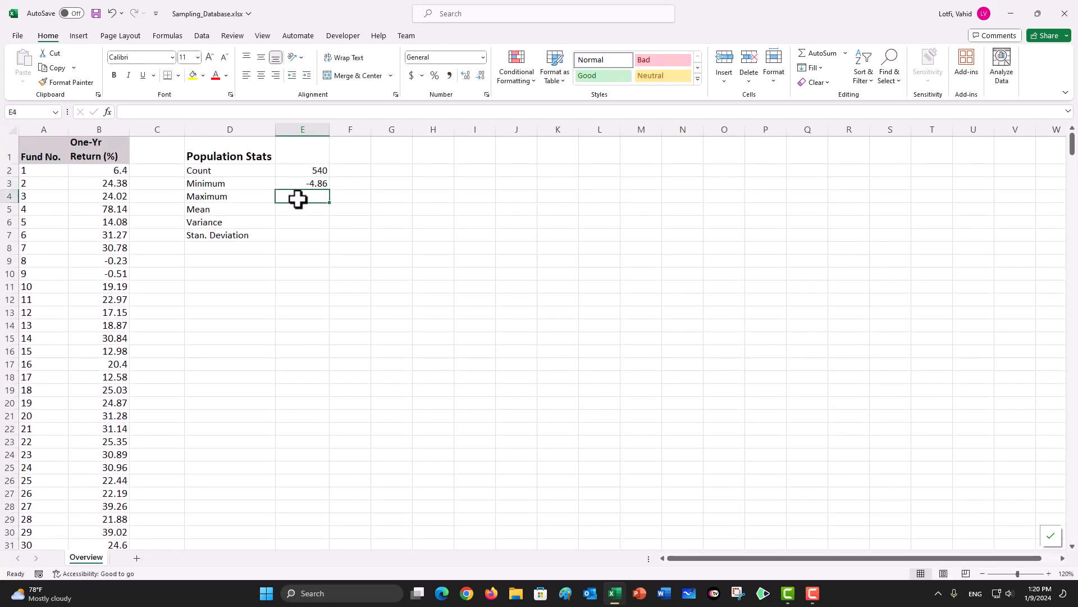
type("=max(")
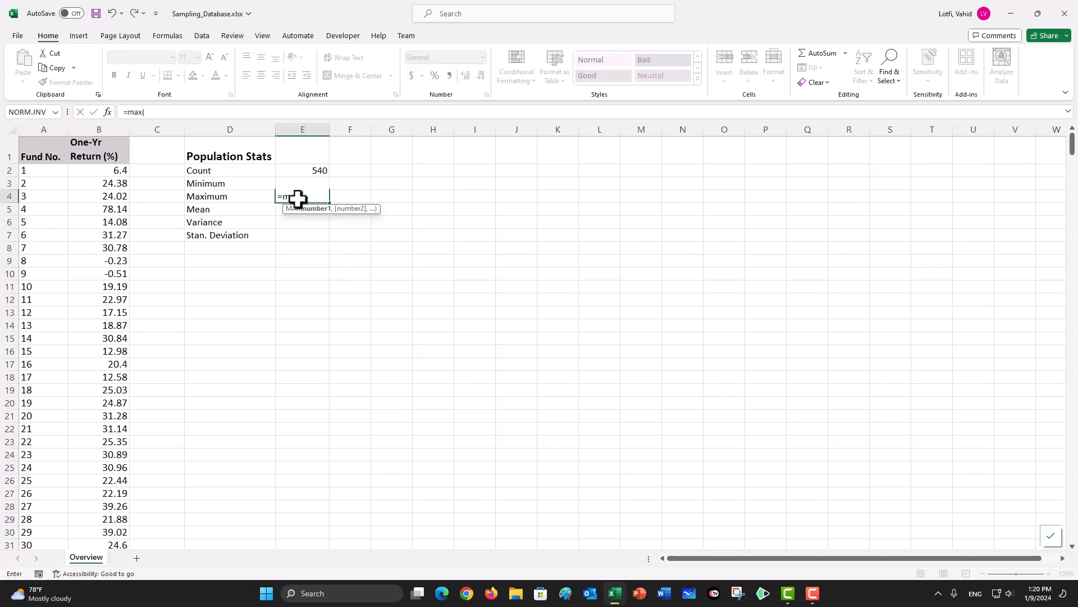
left_click(112, 173)
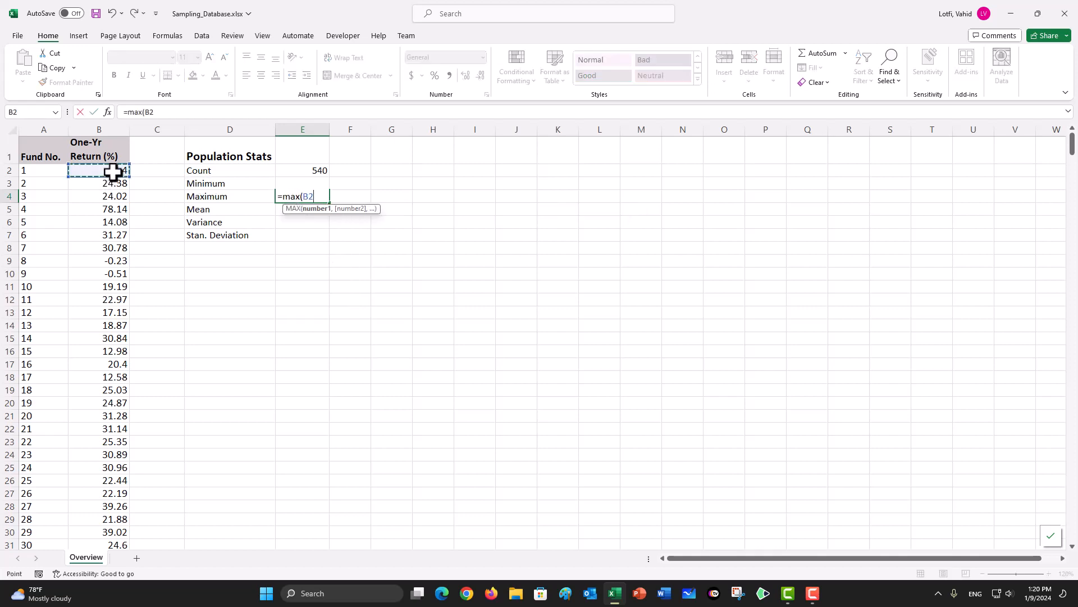
key("ctrl+shift+Down")
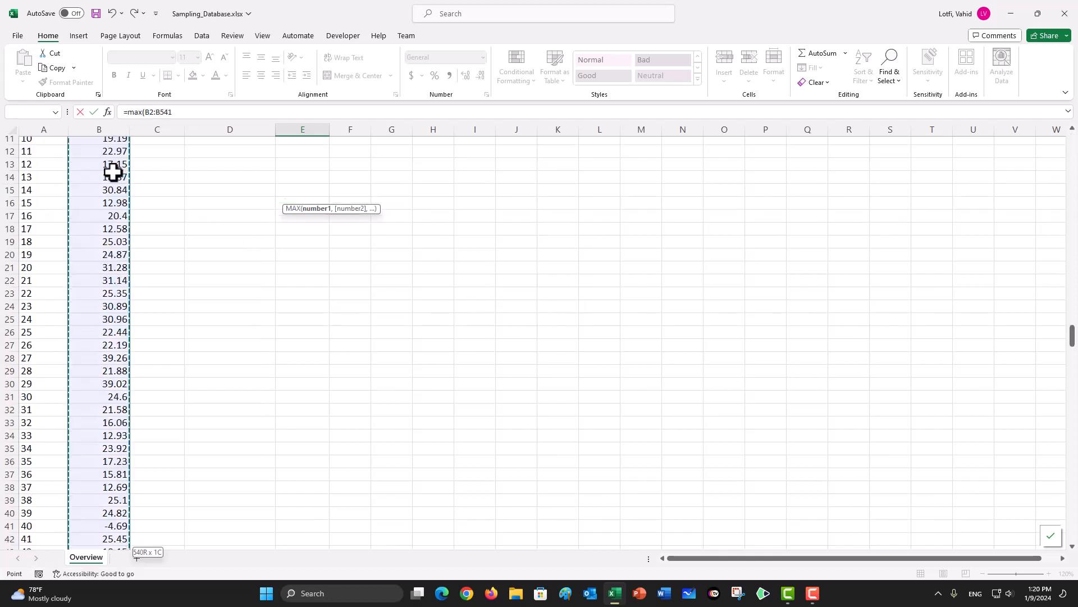
key("ctrl+Return")
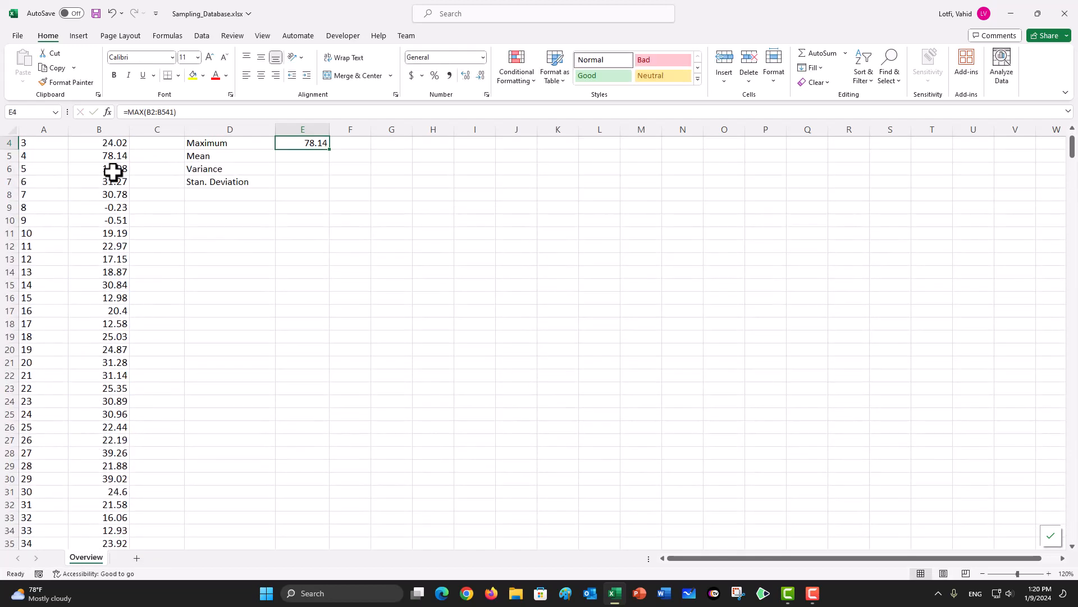
Step: Calculate the population mean in E5 with the AVERAGE function over the returns in B2:B541
left_click(304, 159)
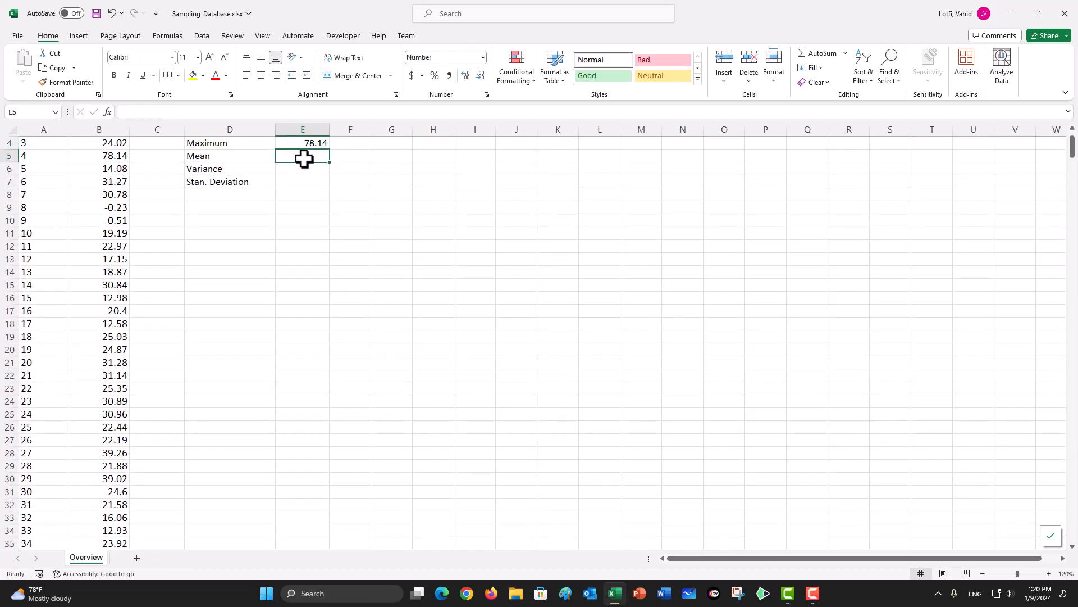
type("=aver")
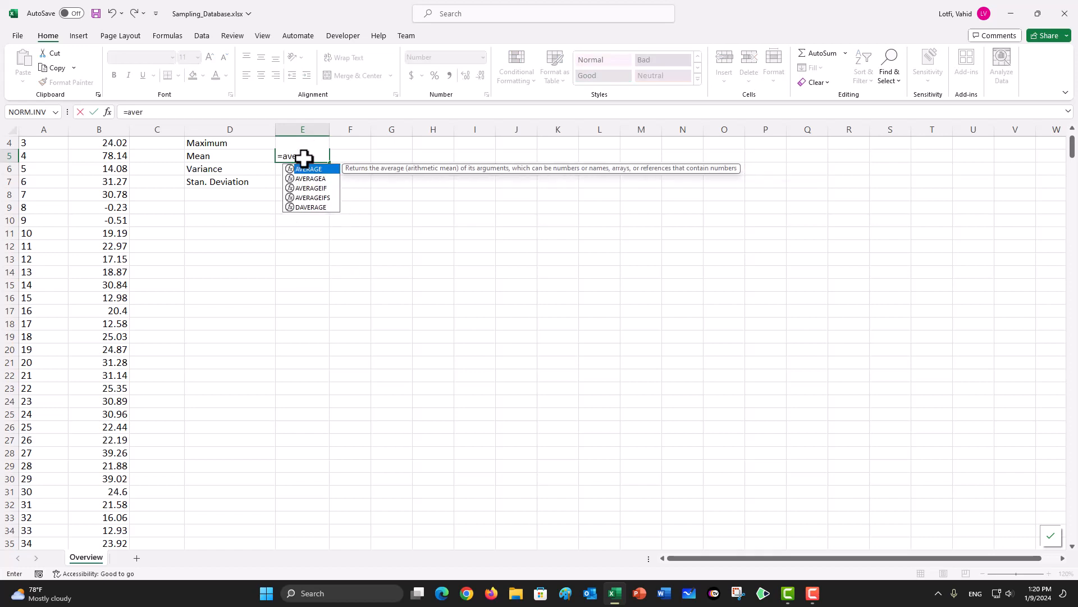
type("age(")
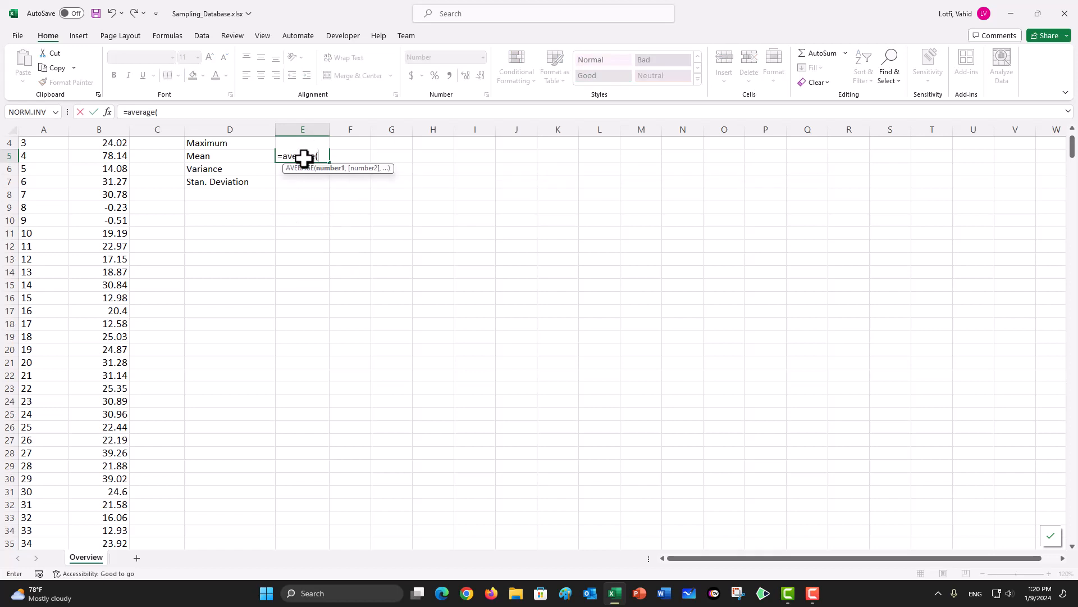
scroll(107, 220, "up", 1)
left_click(117, 173)
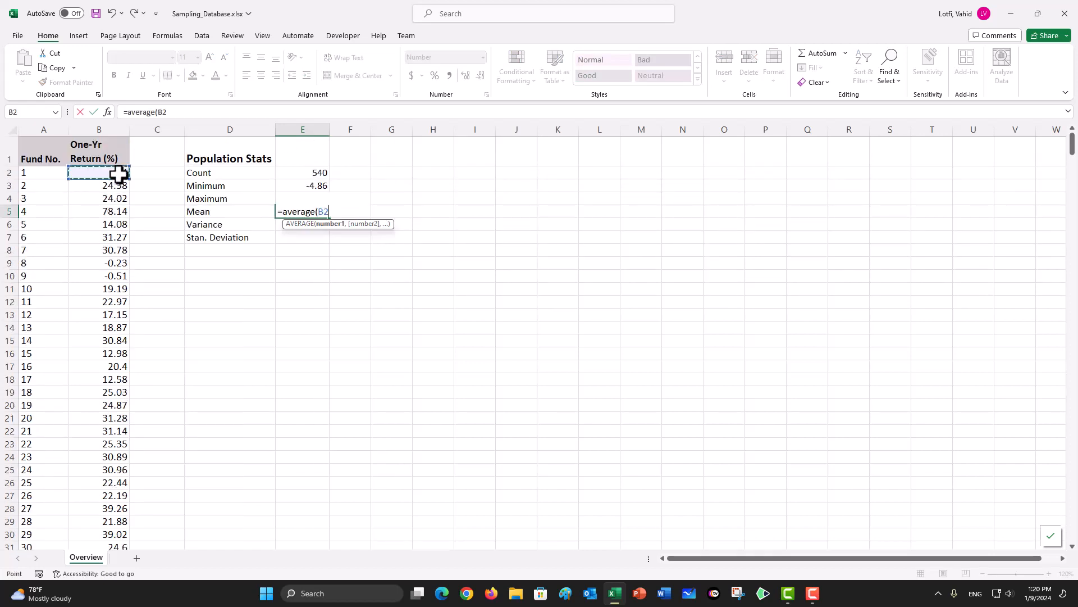
key("ctrl+shift+Down")
type(")")
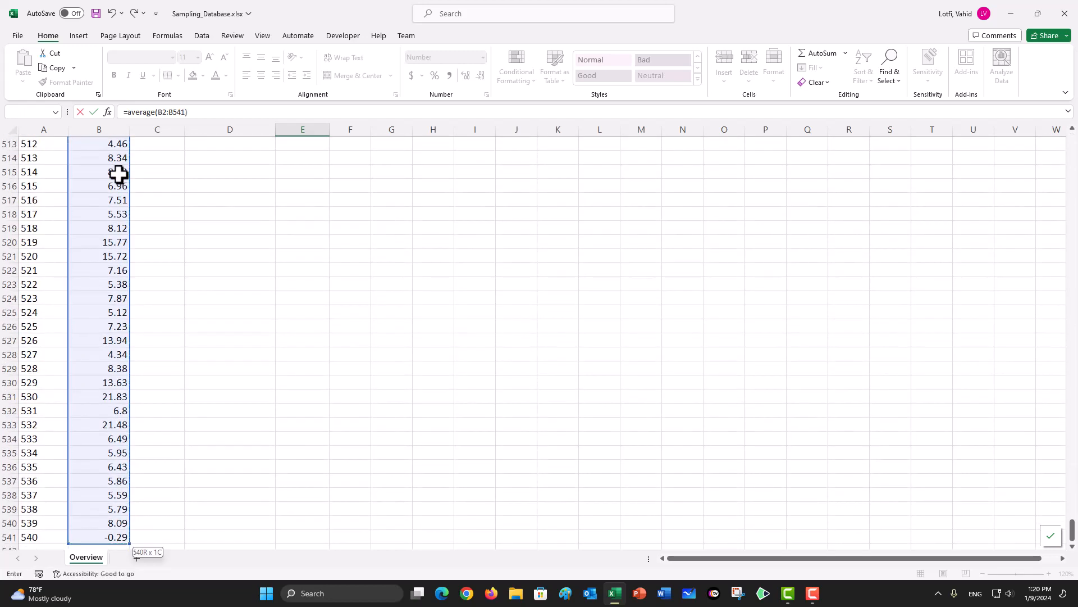
key("ctrl+Return")
Step: Calculate the population variance in E6 with the VAR.P function over the returns in B2:B541
scroll(118, 174, "up", 2)
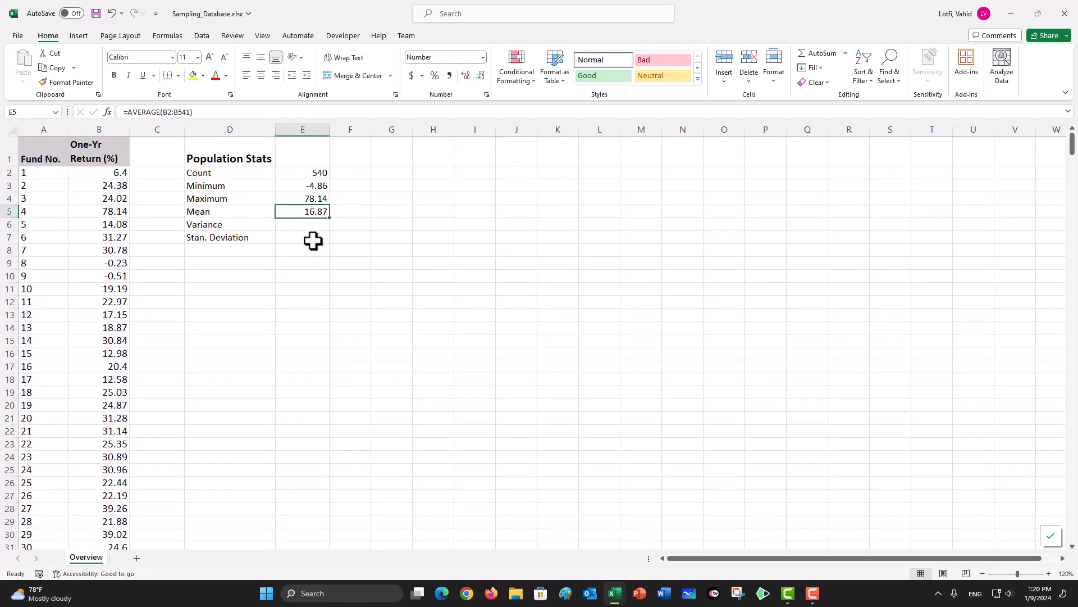
left_click(300, 225)
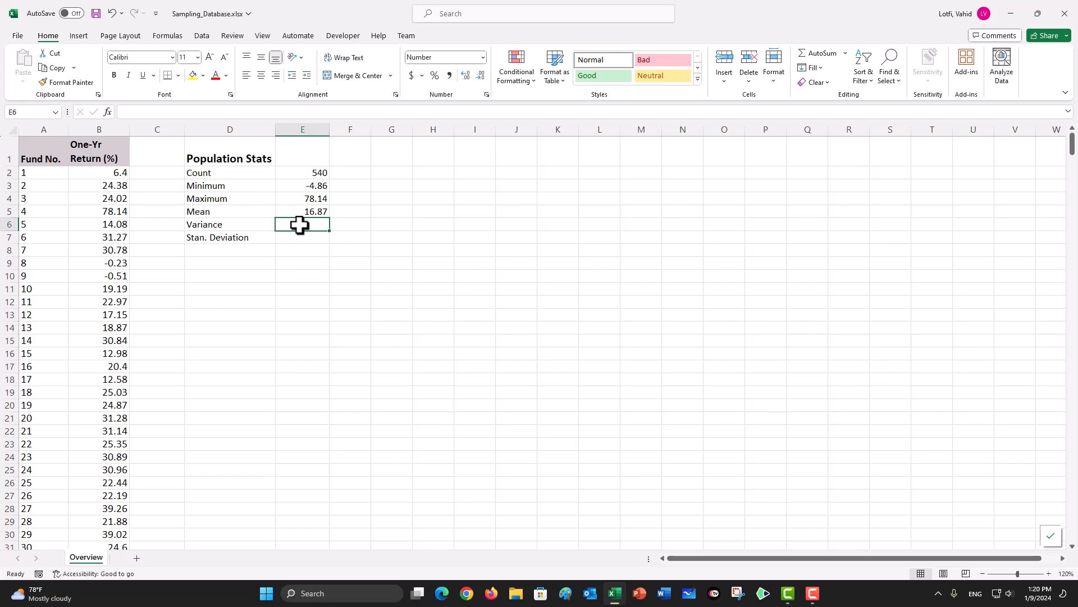
type("=")
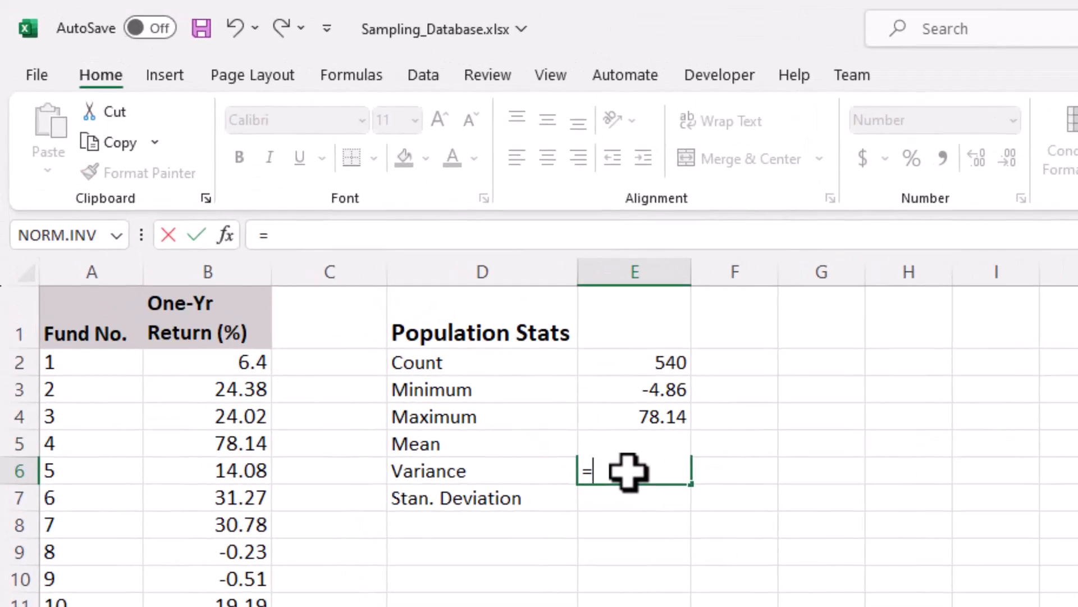
type("va")
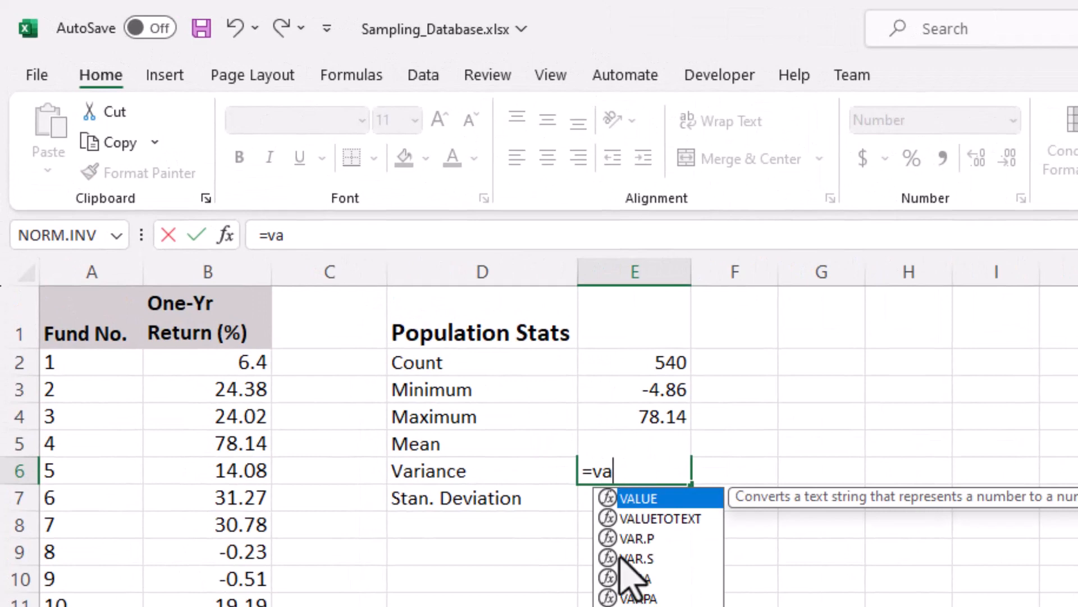
left_click(634, 540)
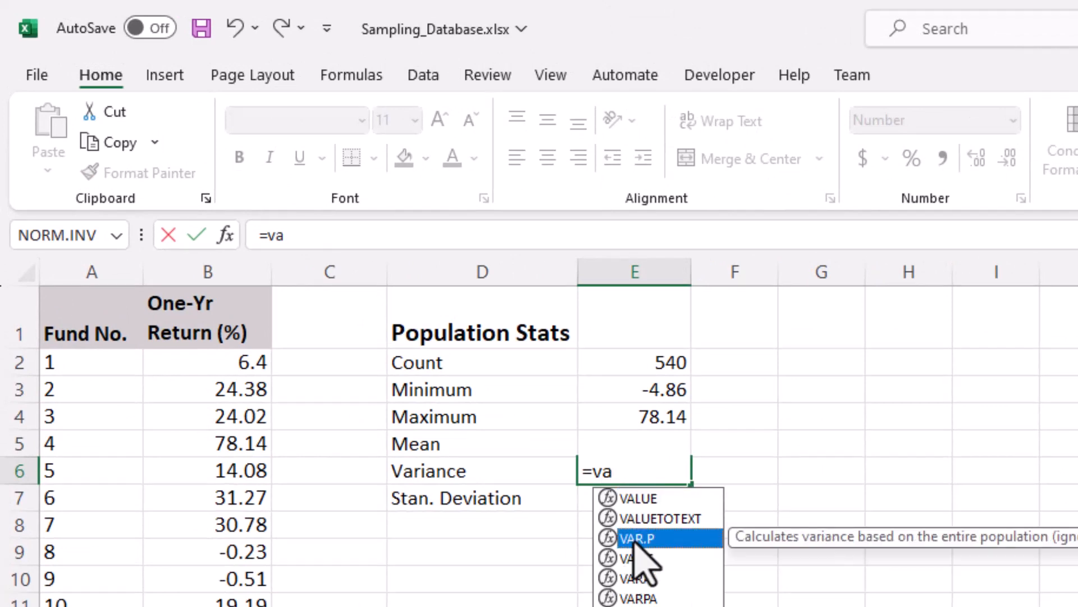
double_click(634, 539)
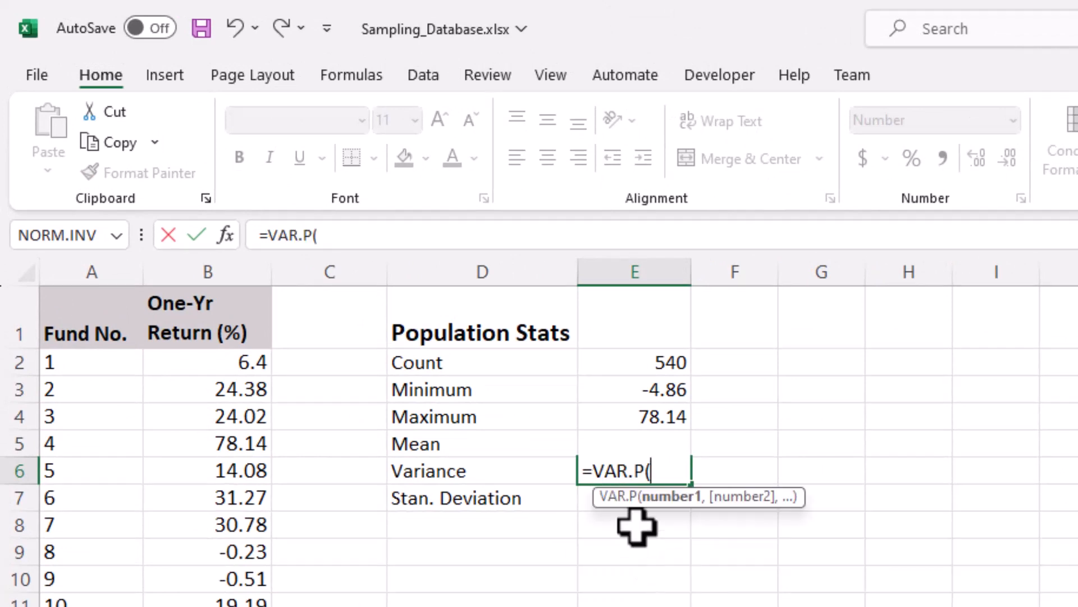
left_click(239, 362)
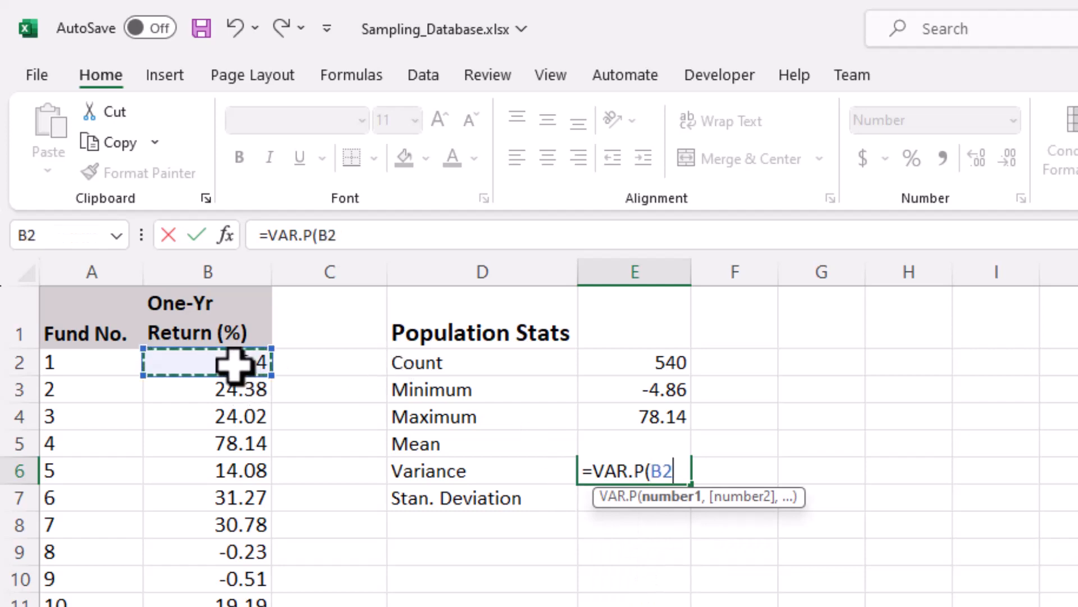
key("ctrl+shift+Down")
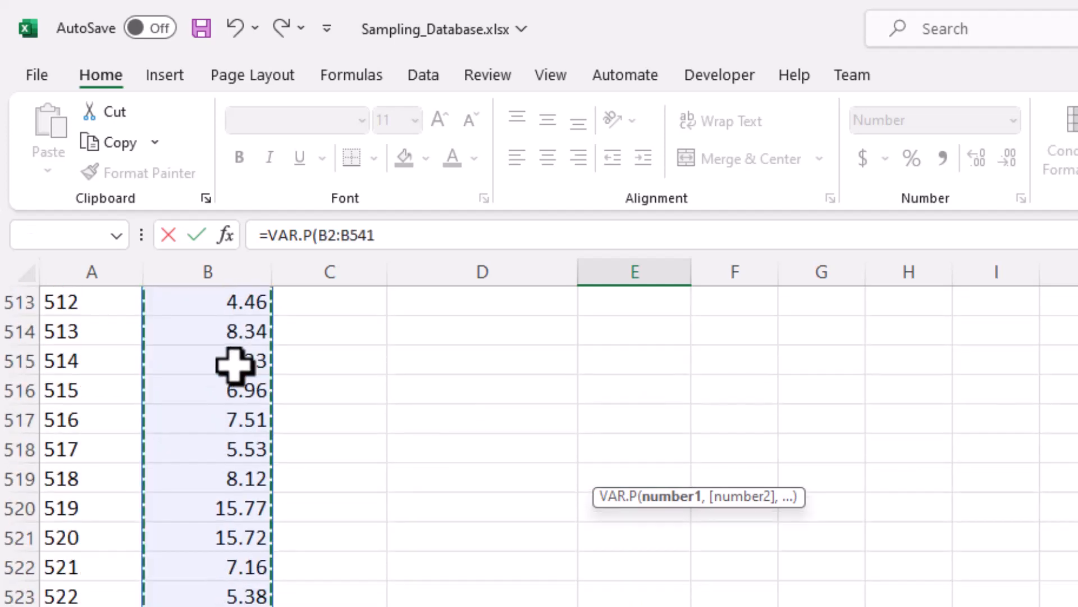
key("Return")
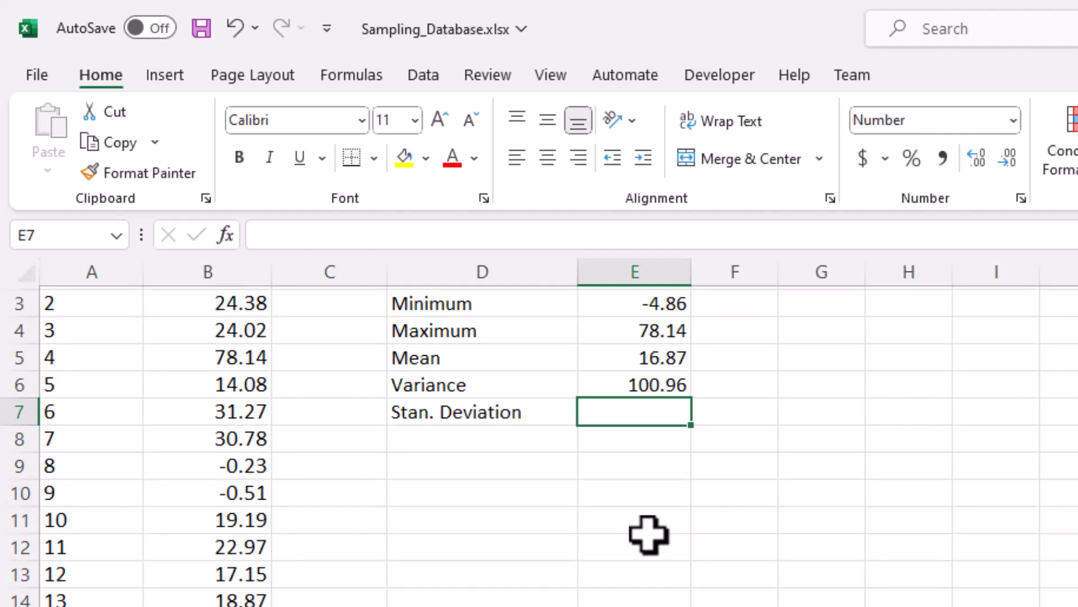
Step: Calculate the standard deviation in E7 as the square root of the variance, using =SQRT(E6)
type("=")
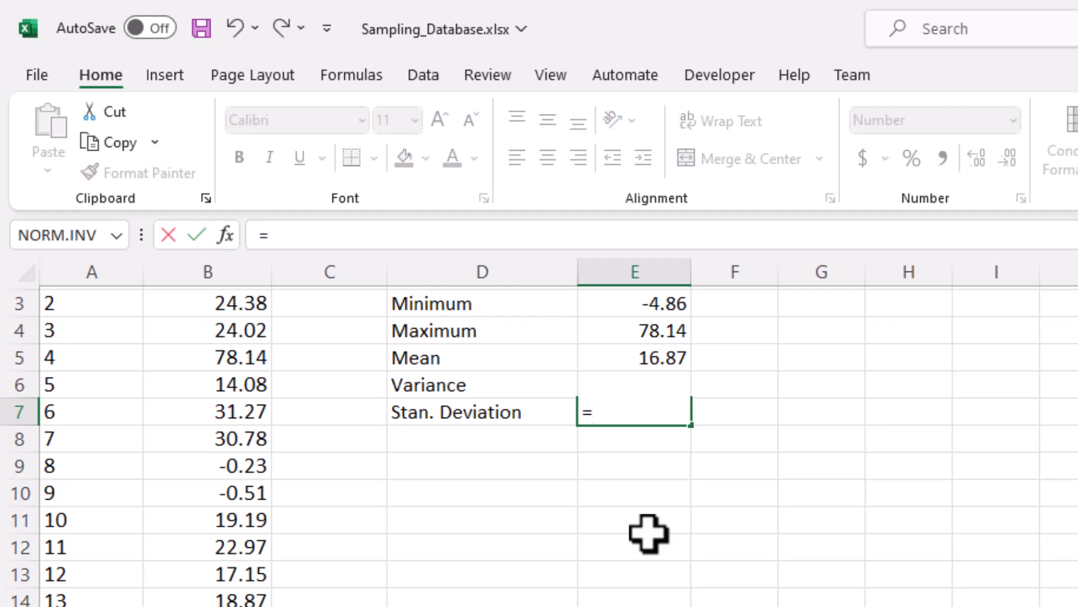
type("sqrt")
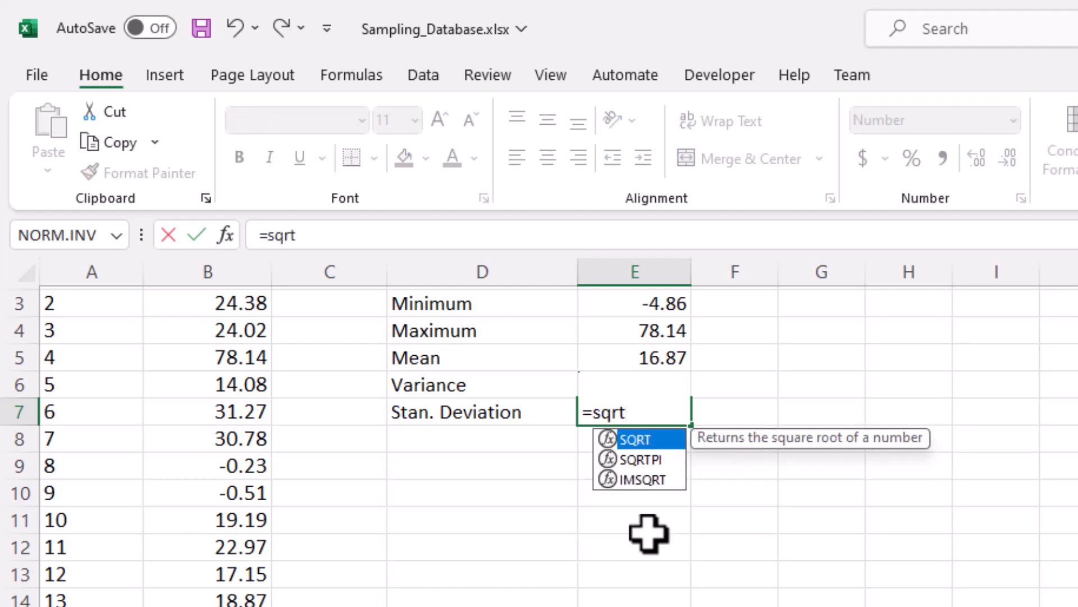
type("(")
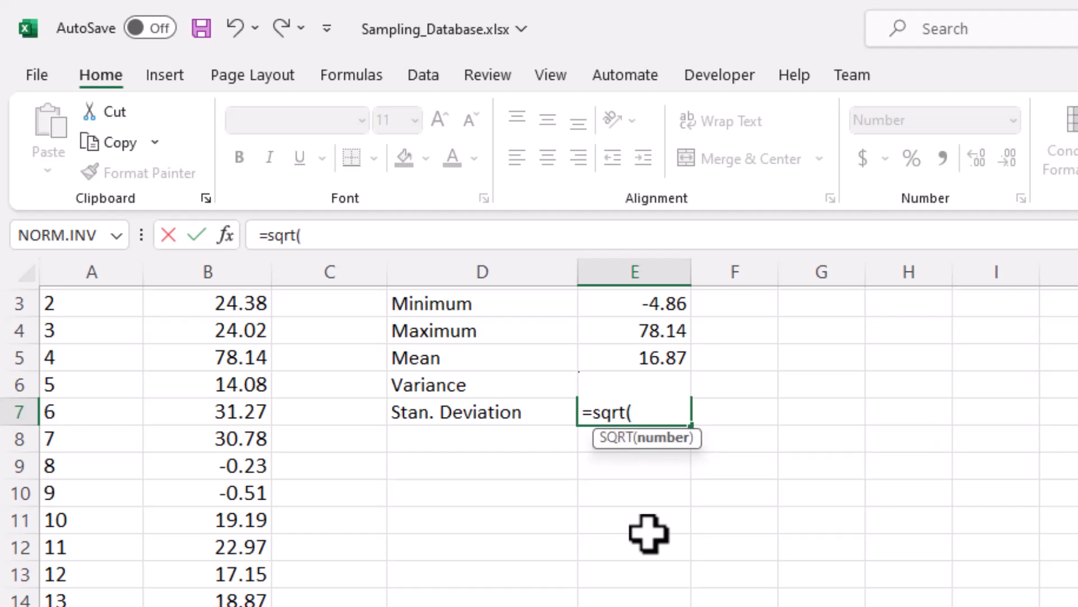
type("e6)")
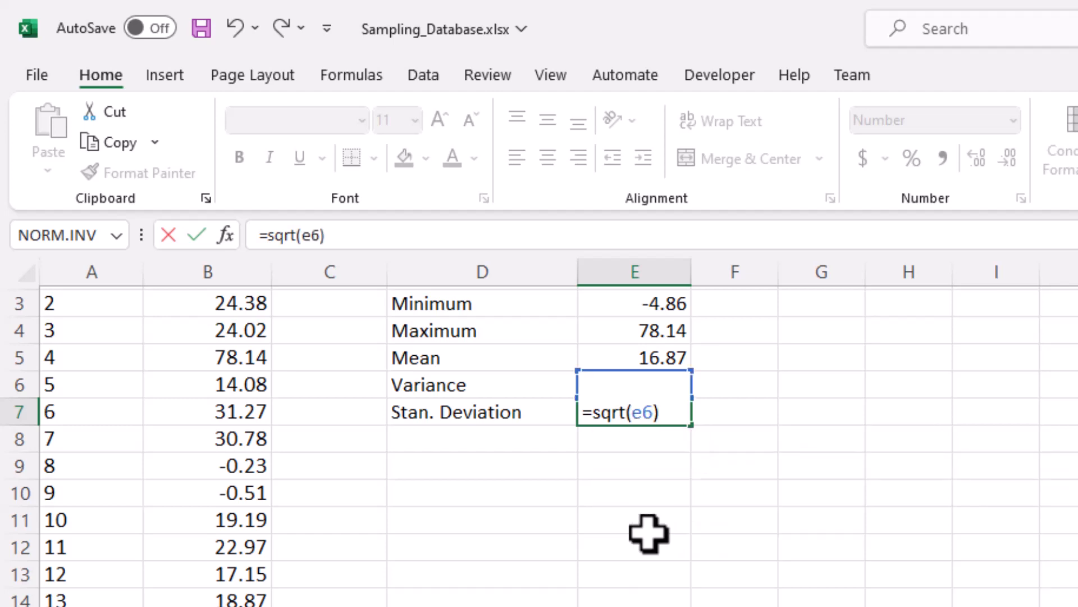
key("ctrl+Return")
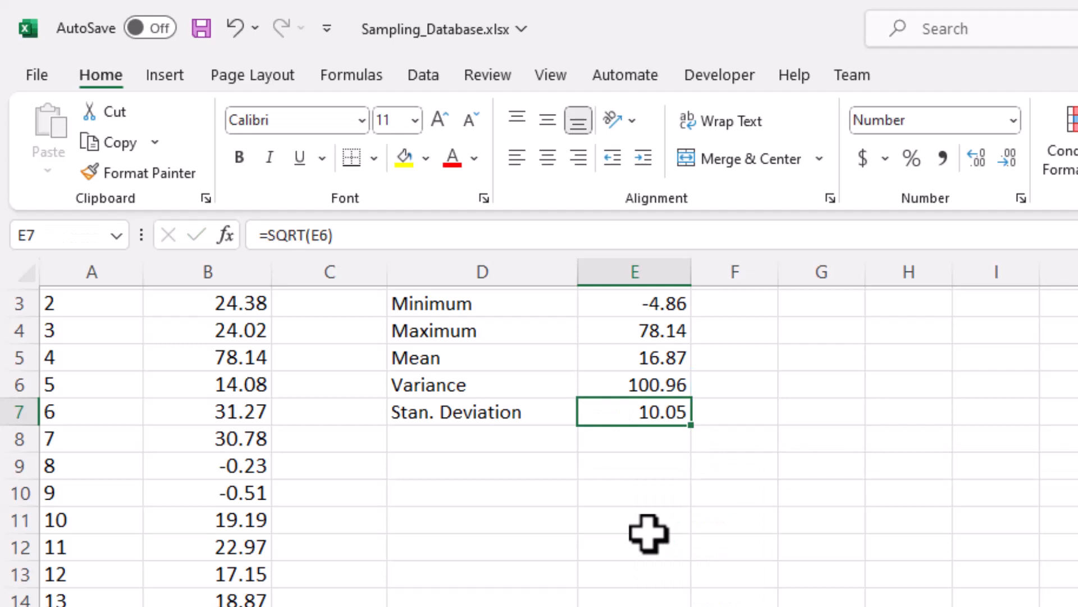
Step: Enter the heading "Rand" in C1, beside the One-Yr Return column
scroll(594, 552, "up", 1)
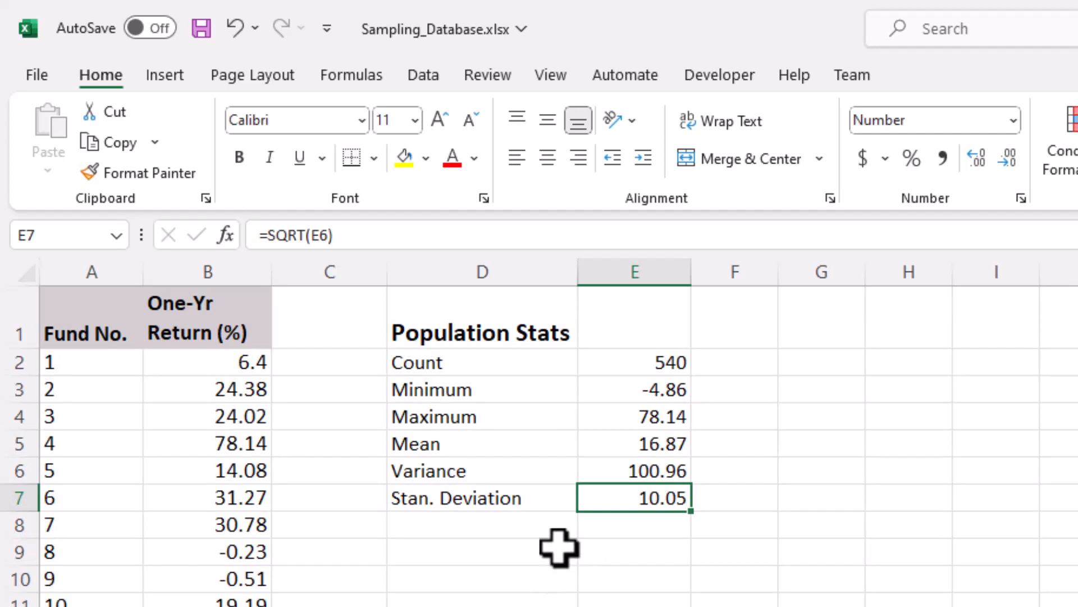
key("alt+Tab")
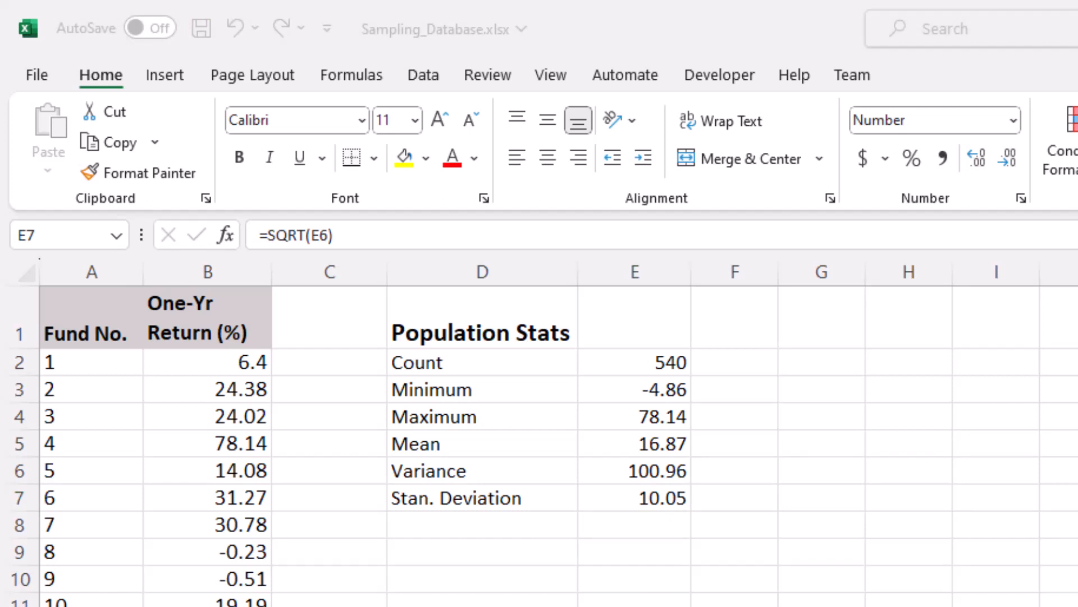
left_click(319, 324)
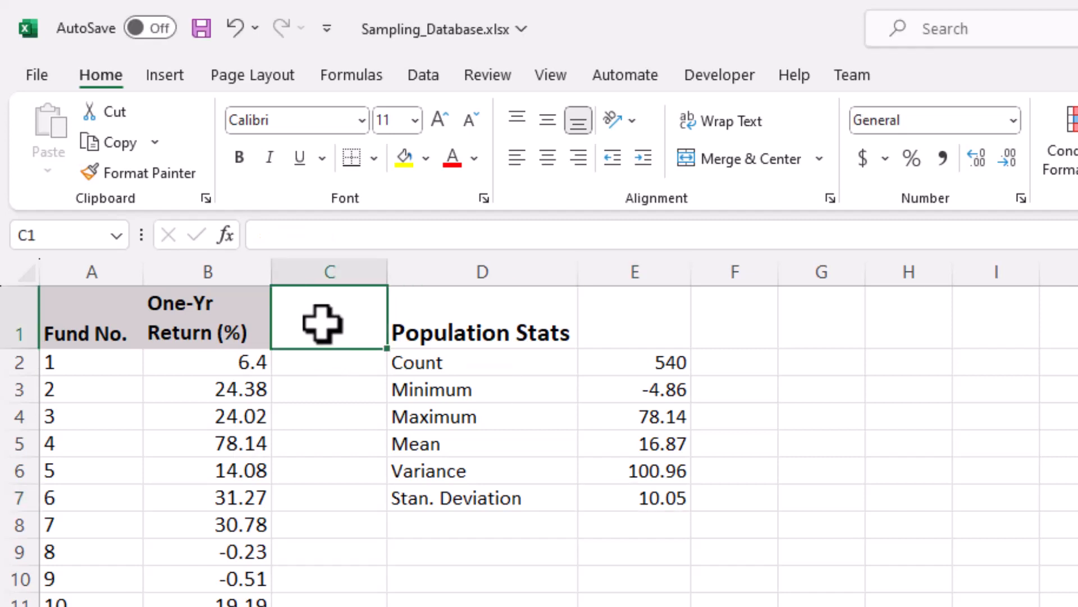
type("Rand")
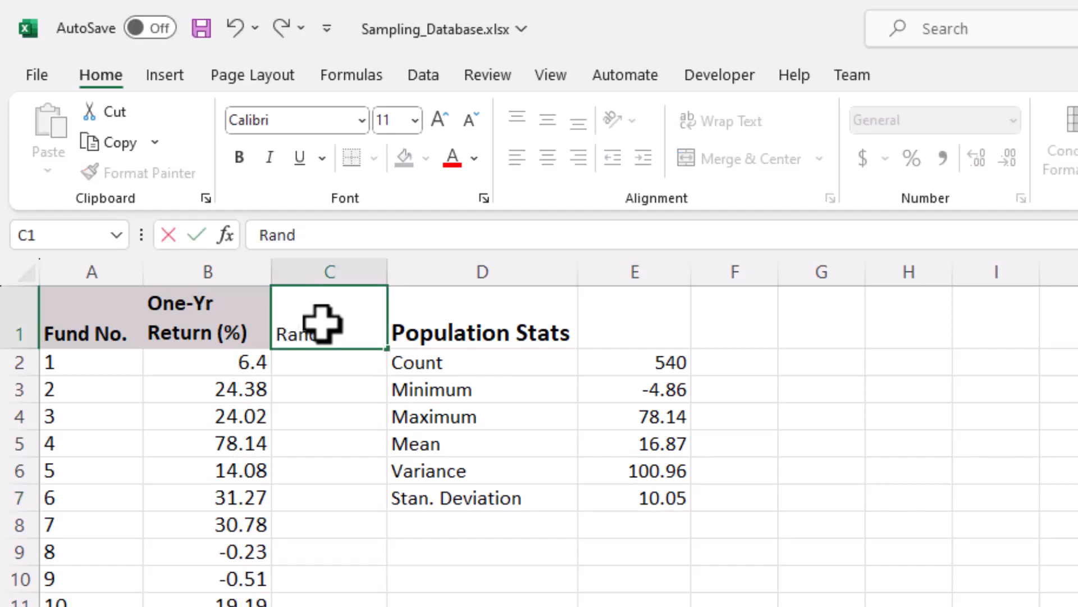
key("ctrl+Return")
Step: Generate a random number in C2 with the formula =RAND()
key("Down")
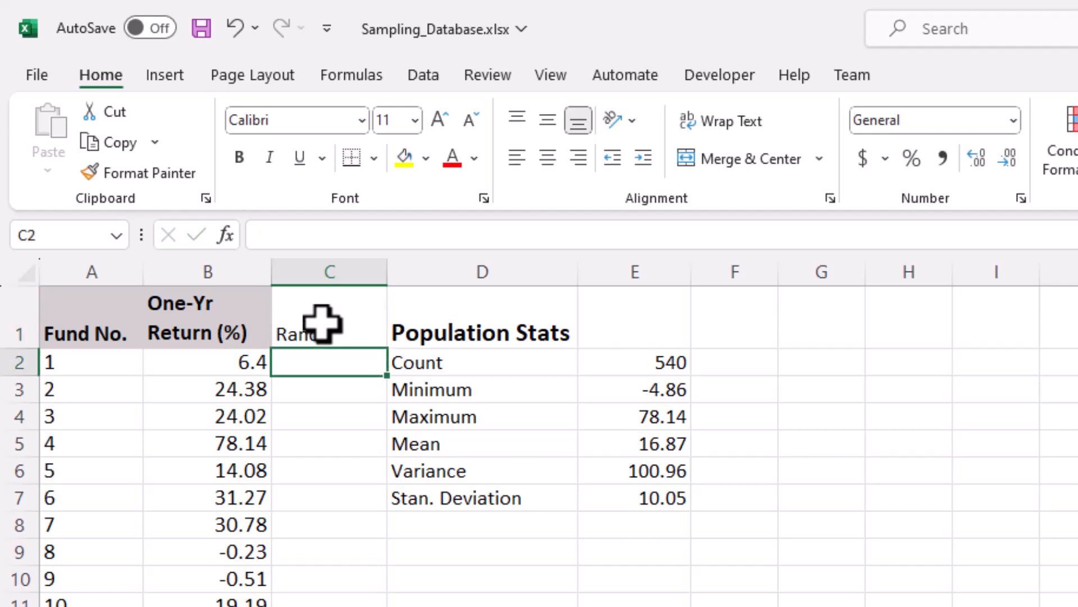
type("=")
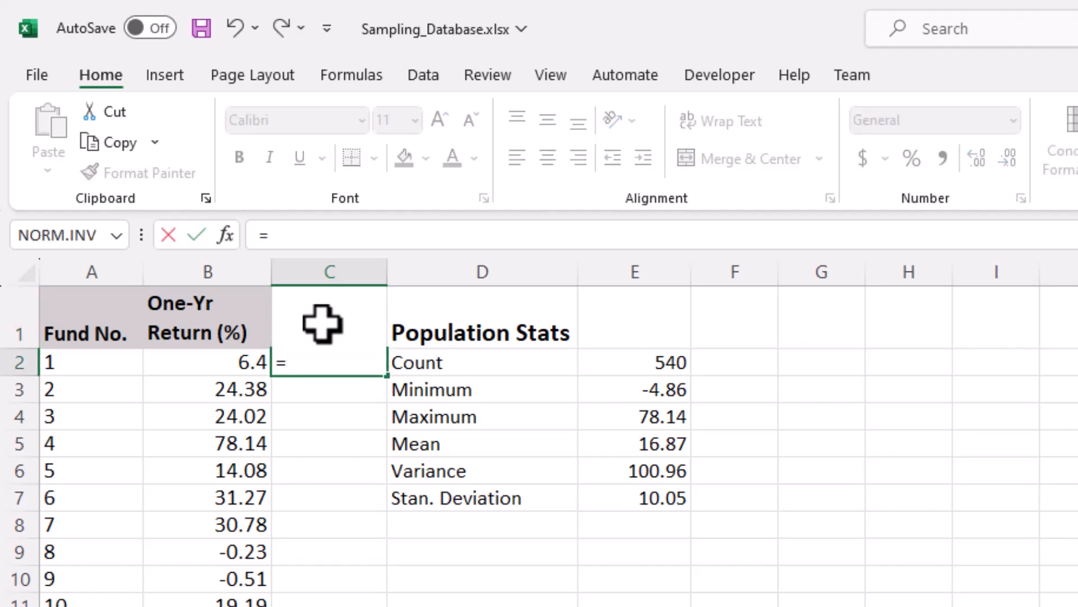
type("rand()")
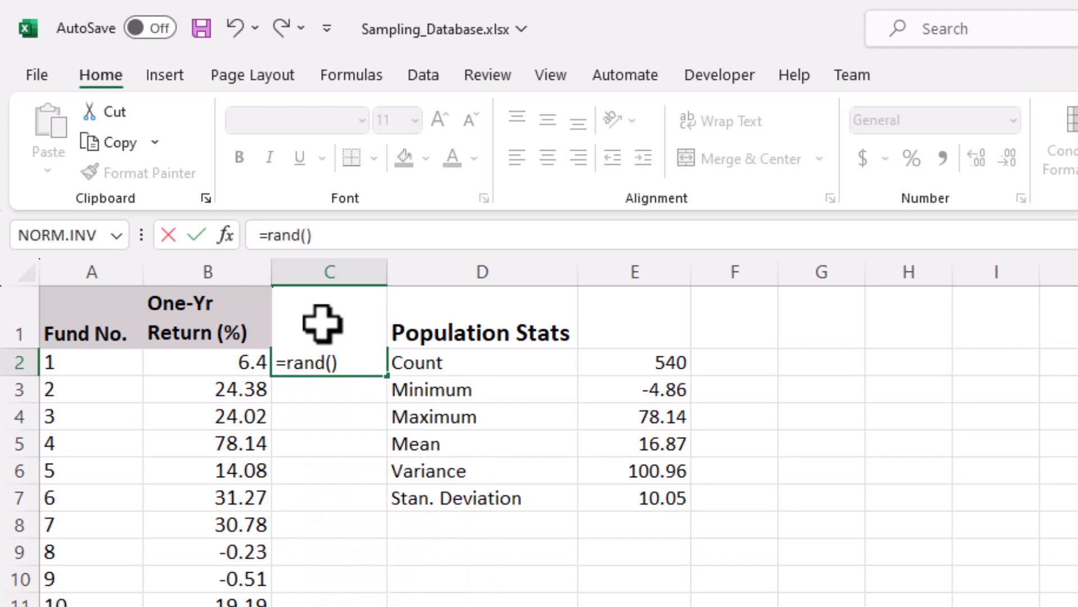
key("ctrl+Return")
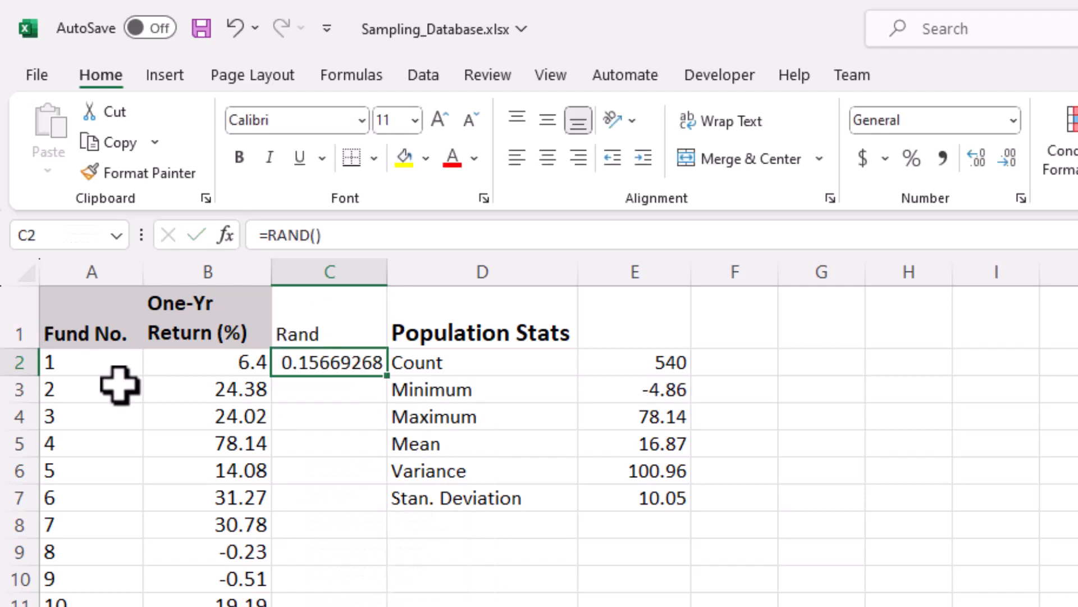
Step: Enter a test value of 1 in C3 and clear it again to make the random number recalculate
left_click(333, 396)
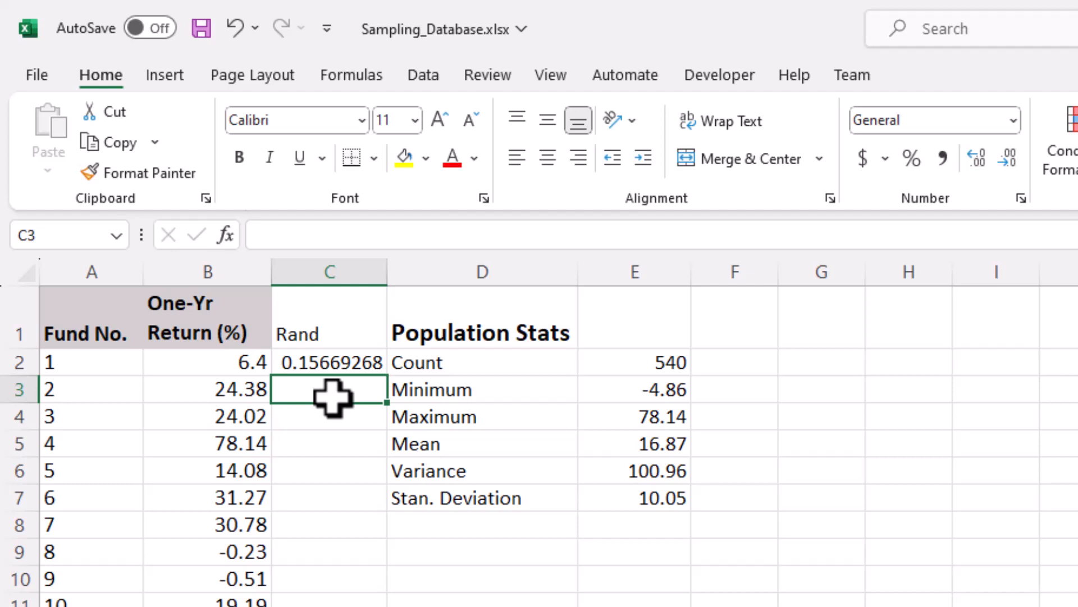
type("1")
key("ctrl+Return")
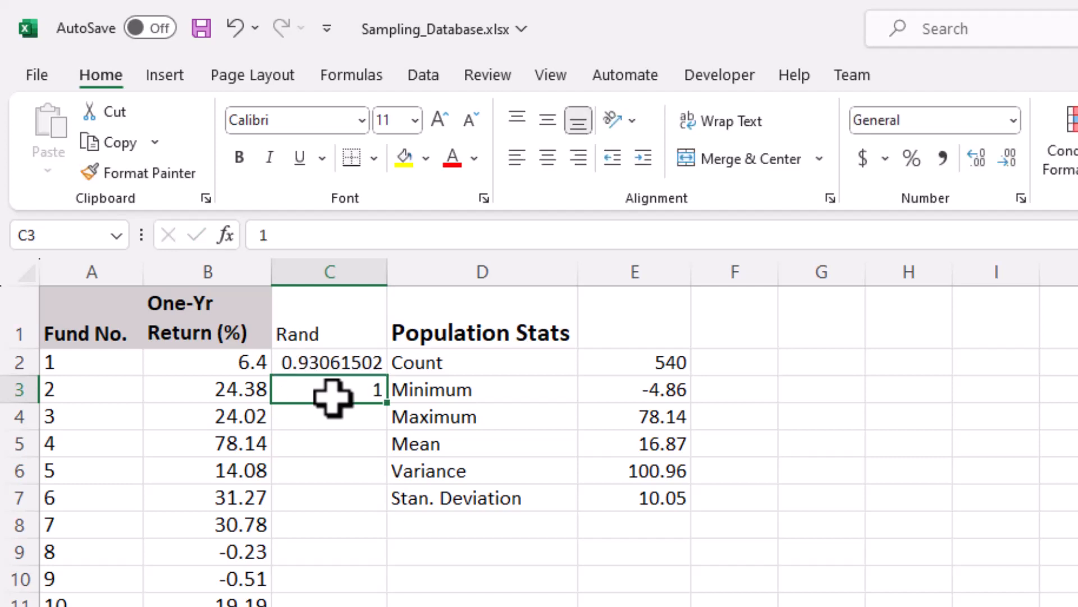
key("Delete")
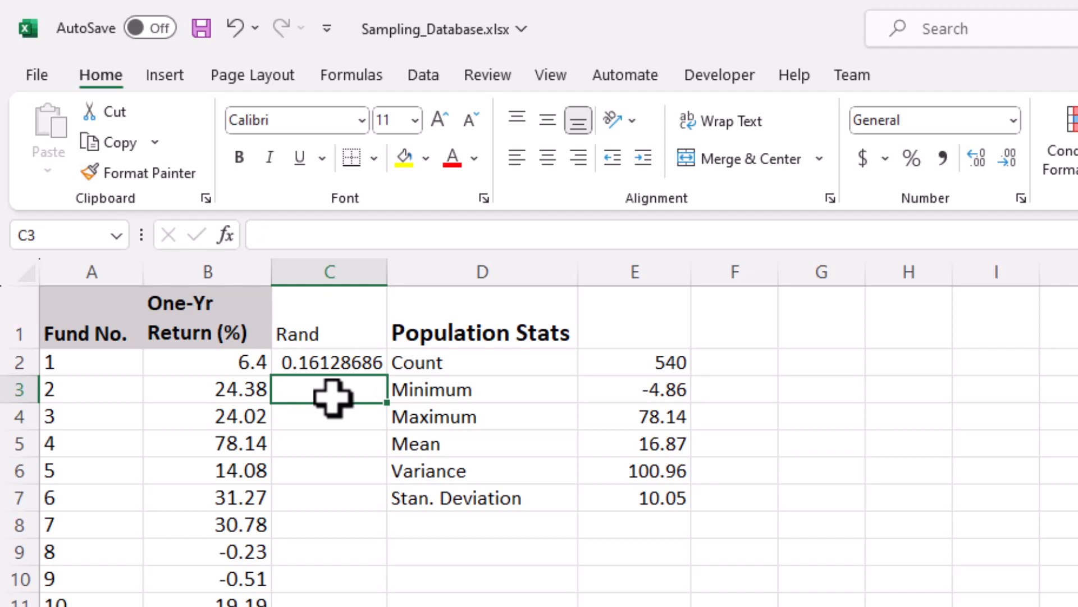
Step: Fill the RAND formula from C2 down to C541 for every fund and return to the column heading
left_click(345, 364)
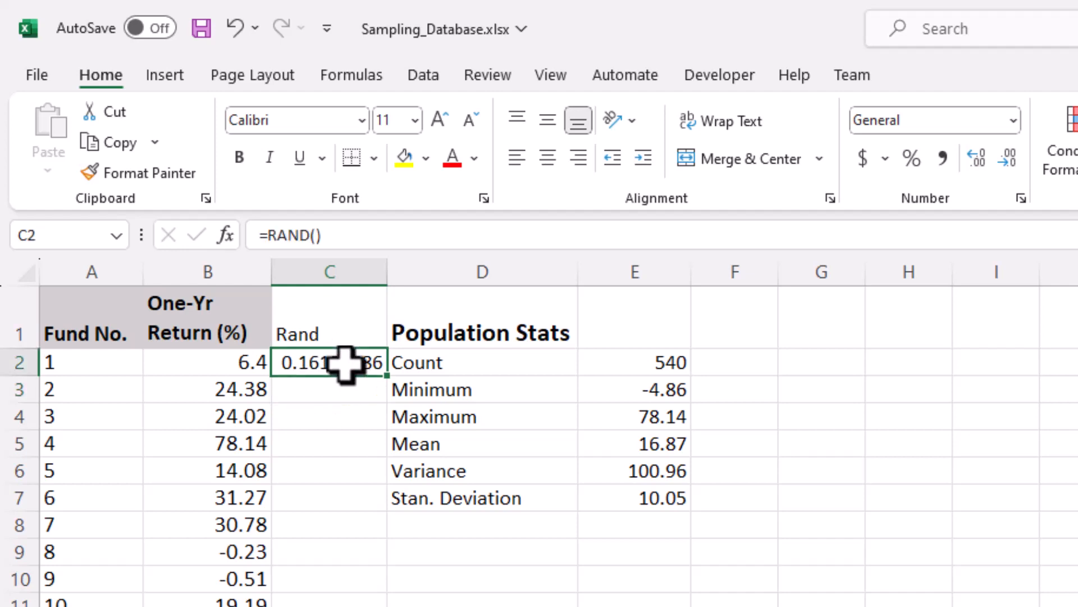
left_click_drag(391, 382, 343, 603)
key("ctrl+Up")
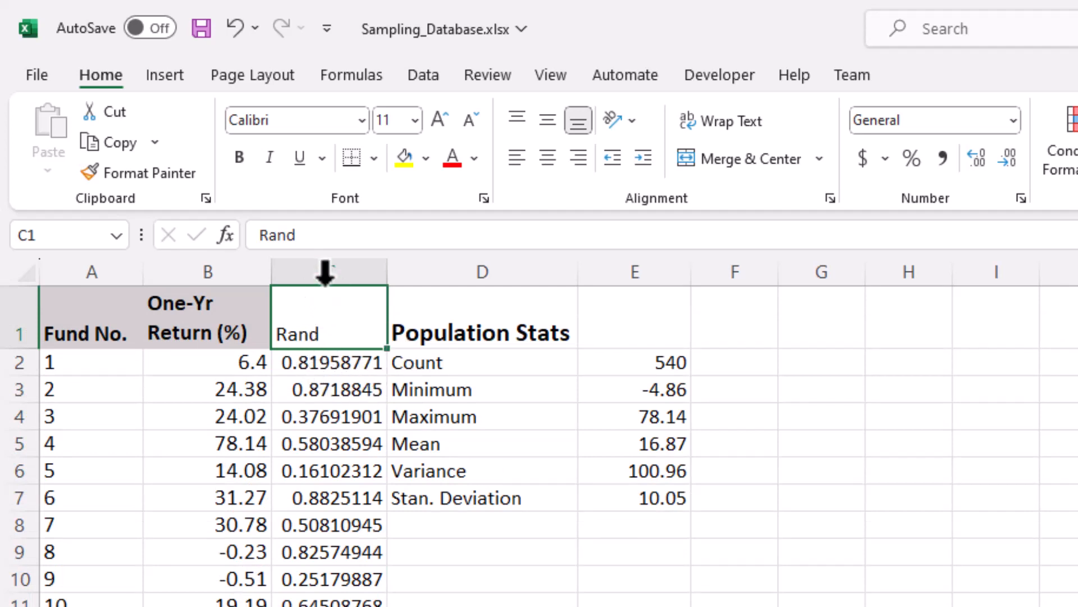
Step: Reduce the random numbers in C2:C541 to six decimal places
left_click(310, 359)
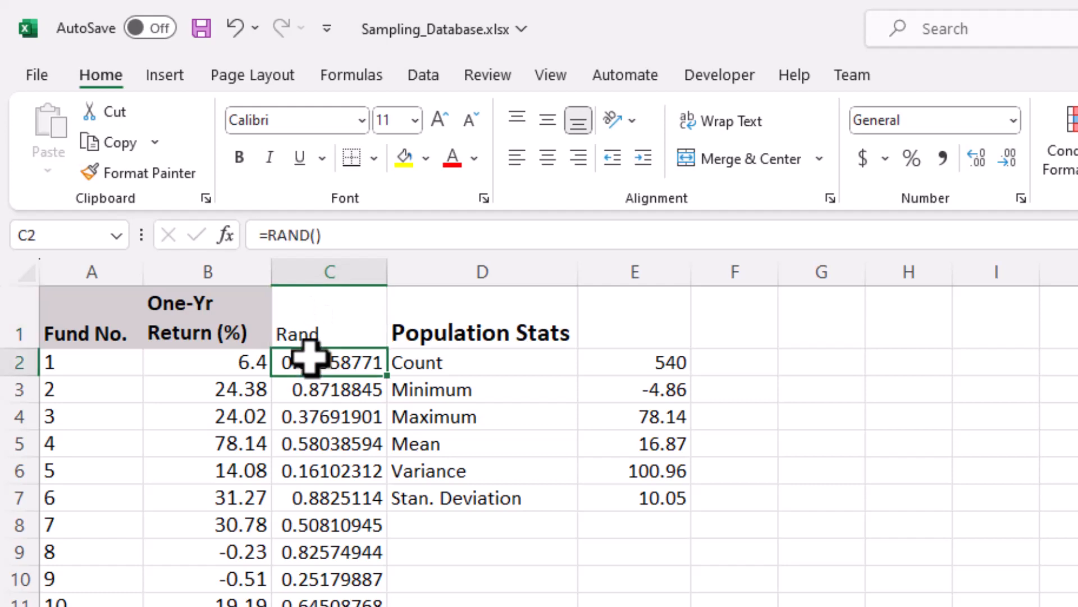
key("ctrl+shift+Down")
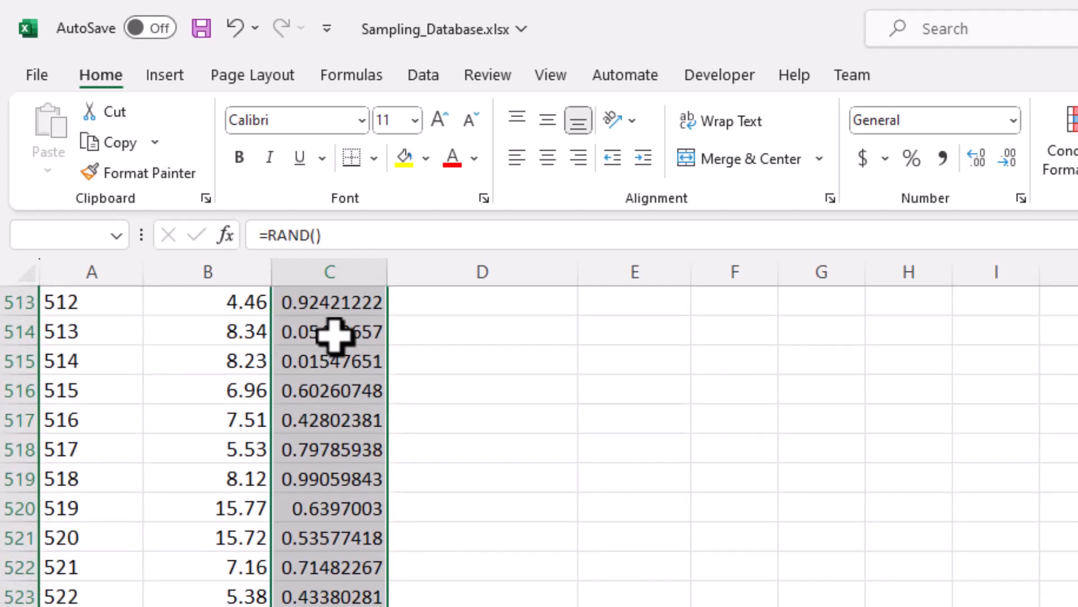
left_click(1006, 160)
left_click(1006, 162)
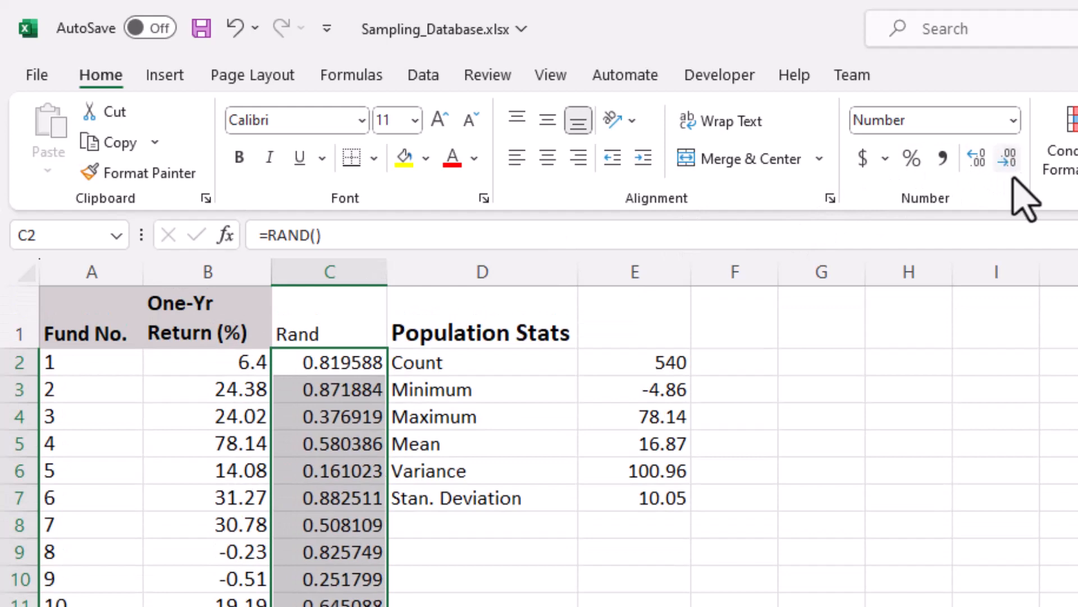
Step: Enlarge the font of the "Rand" heading in C1 by two size increments
left_click(316, 313)
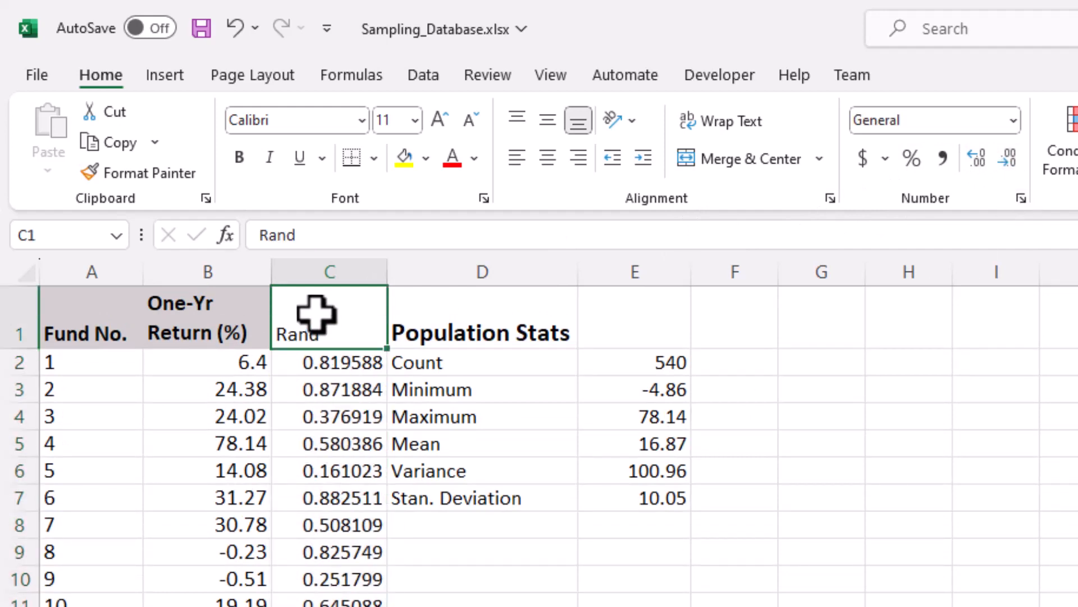
left_click(441, 121)
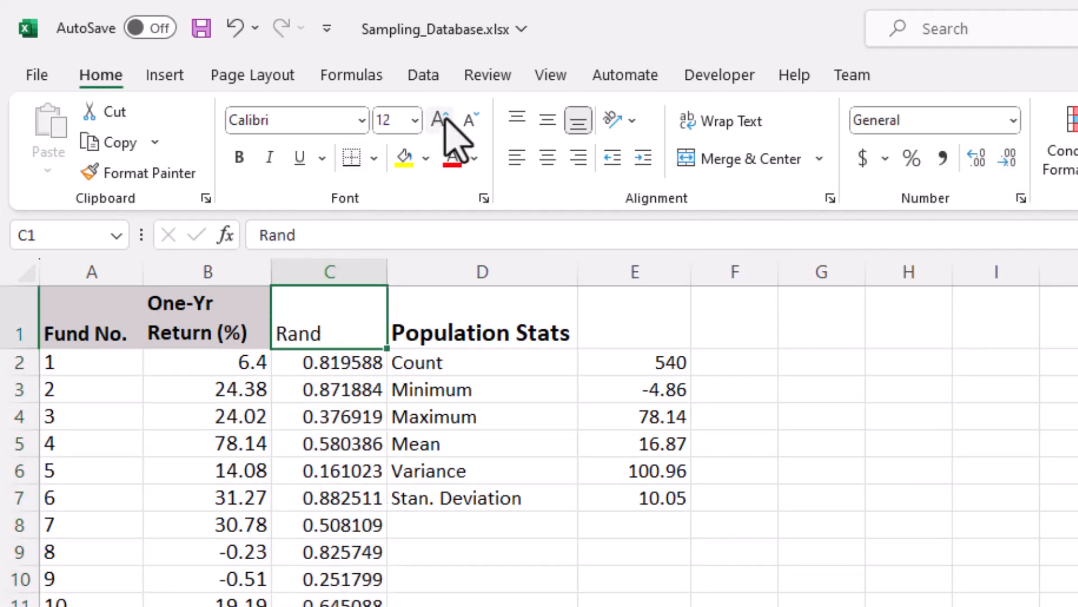
left_click(440, 120)
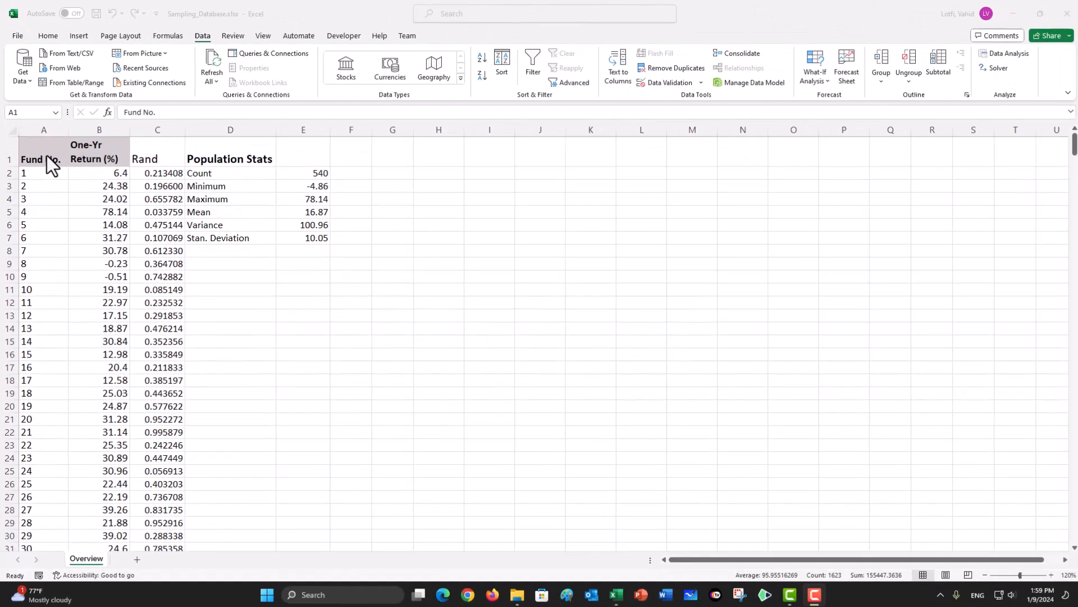
Step: Sort the fund data in A1:C541, which has headers, by the Rand column from largest to smallest
left_click(98, 324)
left_click(47, 154)
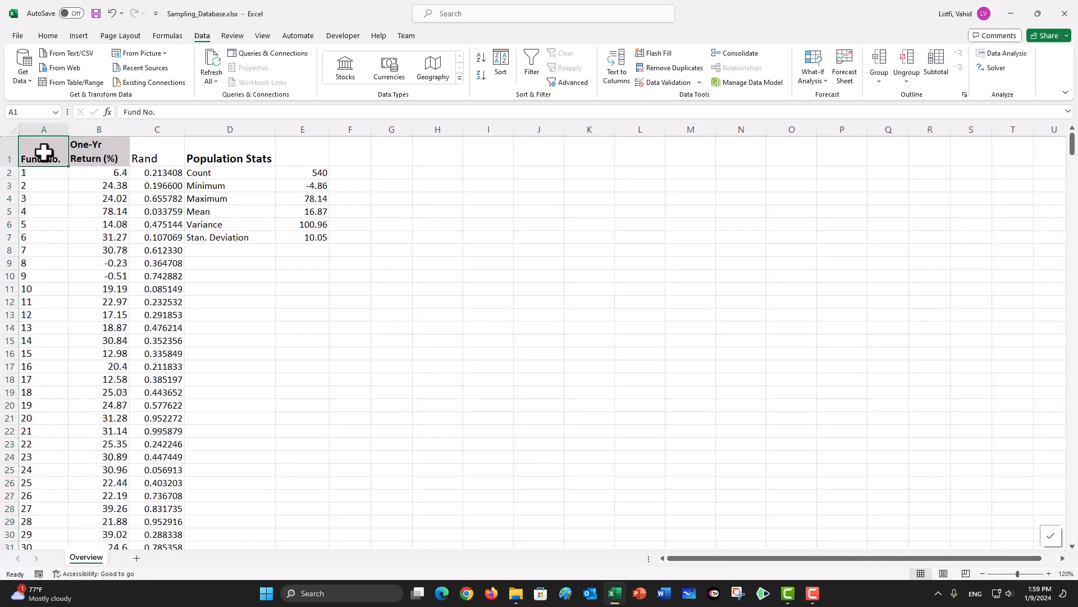
key("shift+Right")
key("shift+Down")
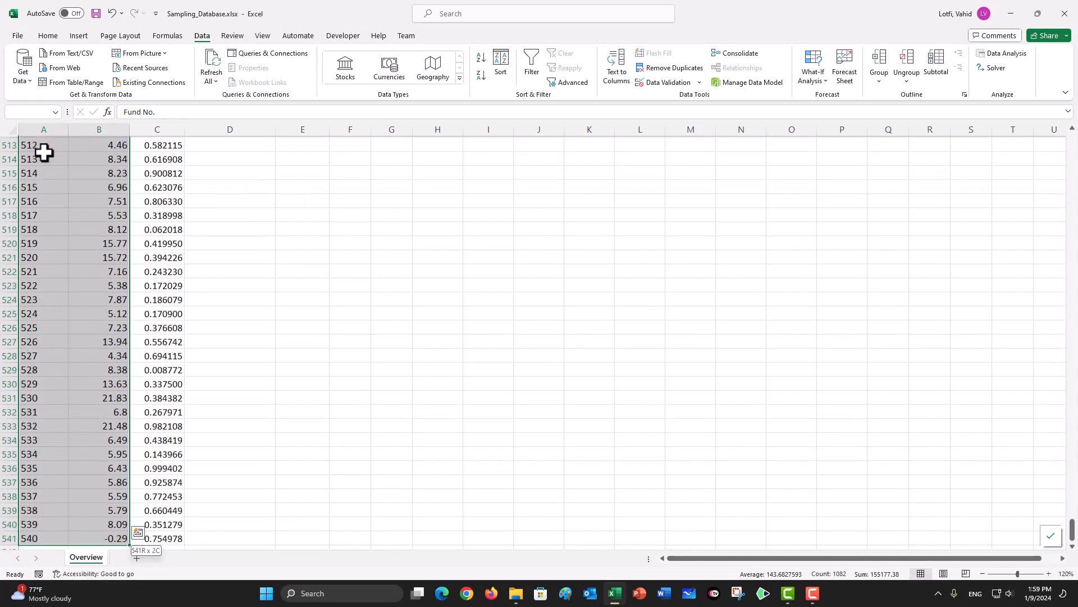
key("shift+Right")
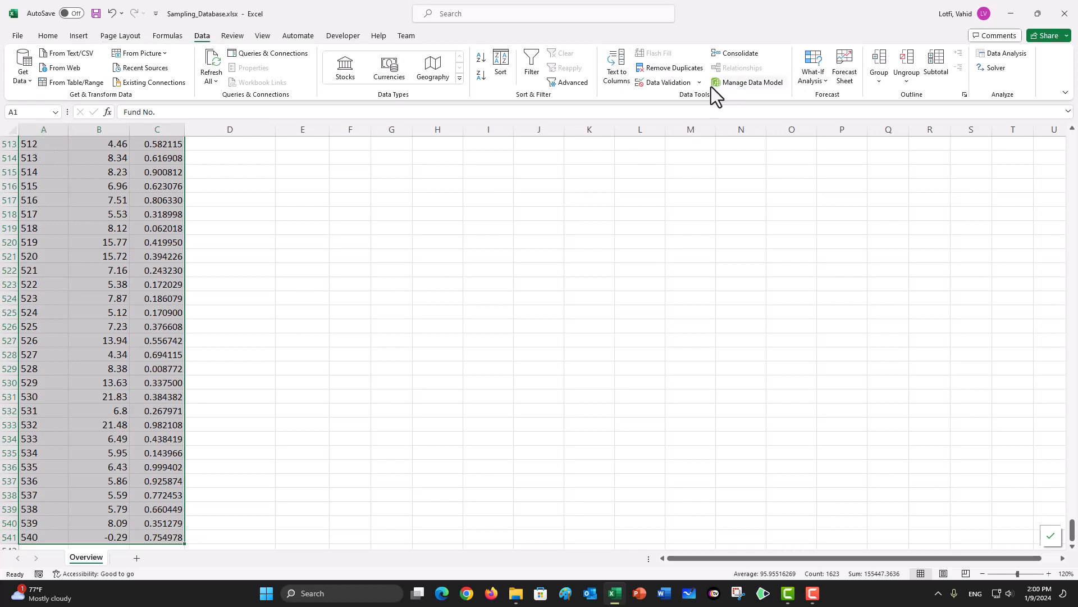
left_click(500, 64)
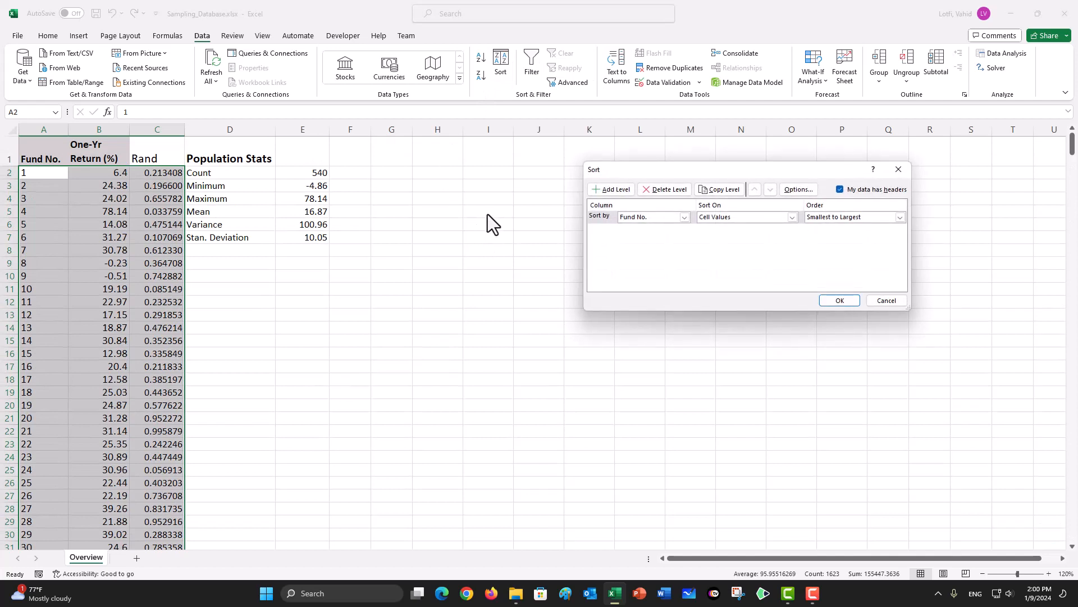
left_click(684, 217)
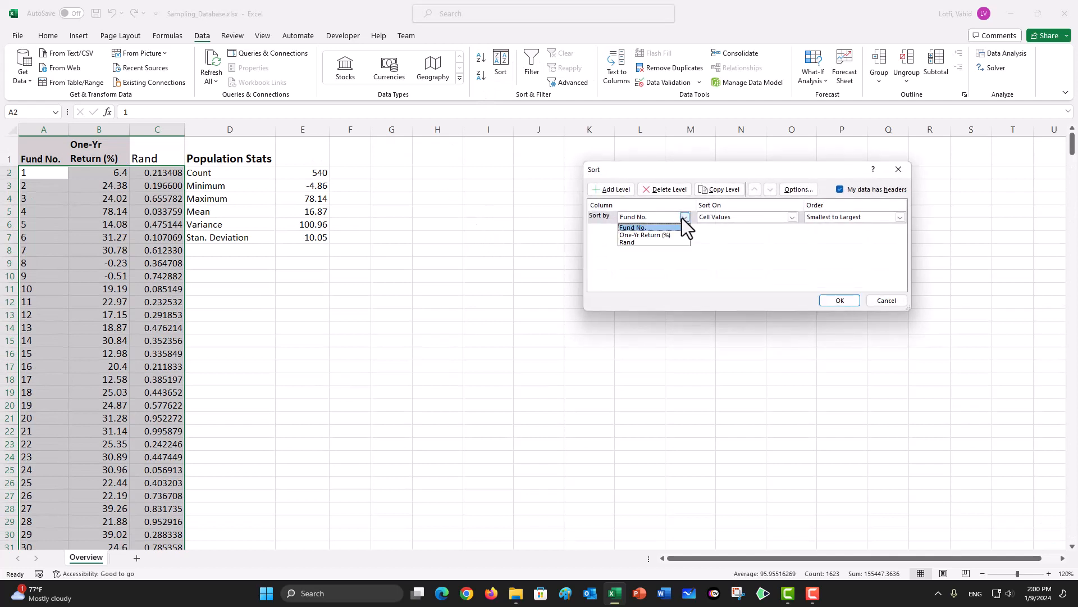
left_click(634, 241)
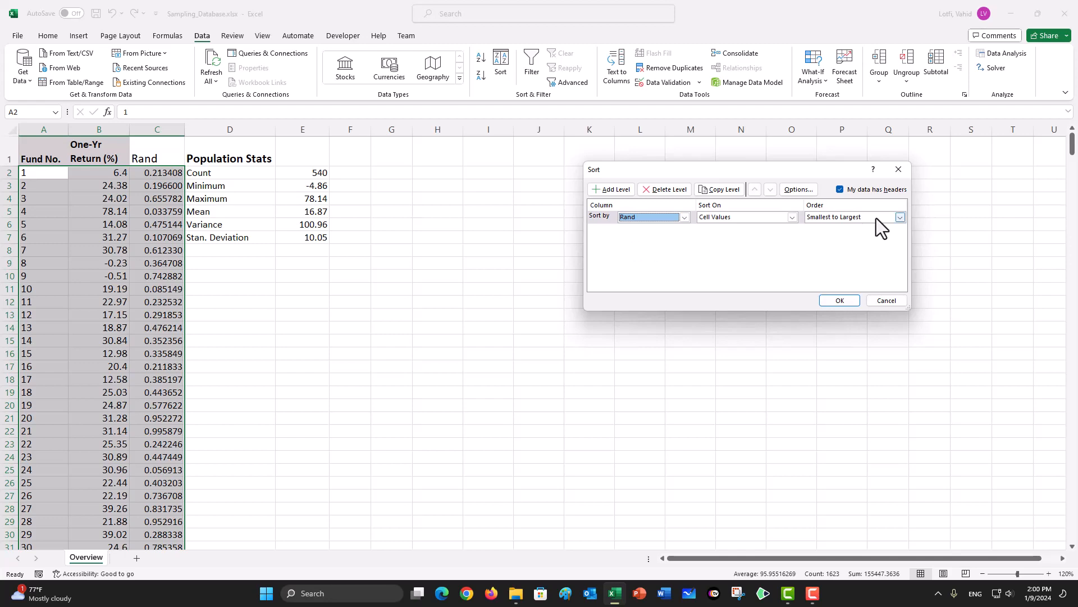
left_click(899, 218)
left_click(841, 236)
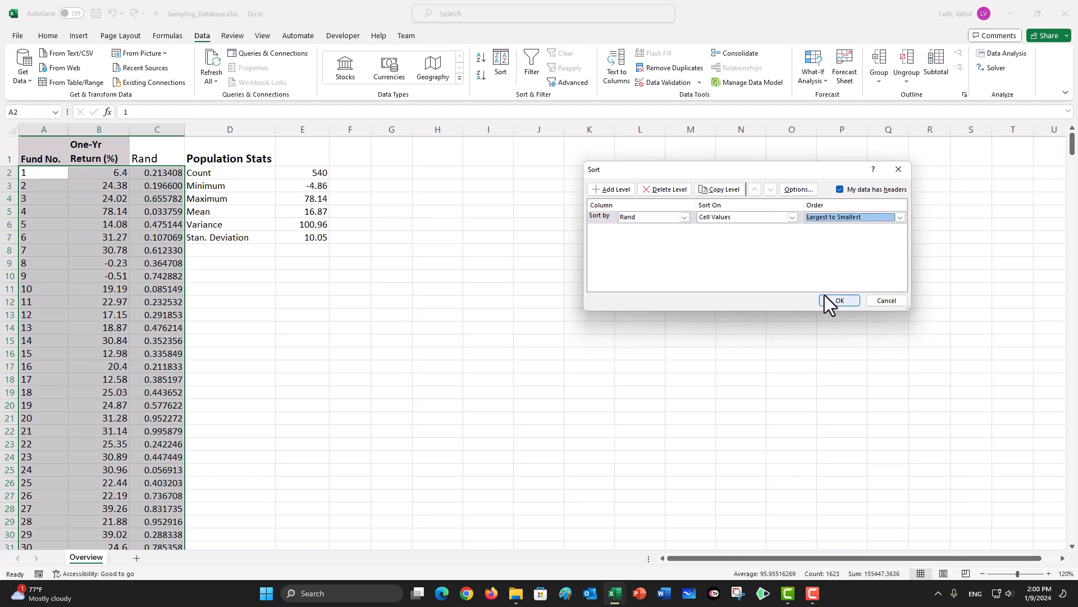
left_click(836, 301)
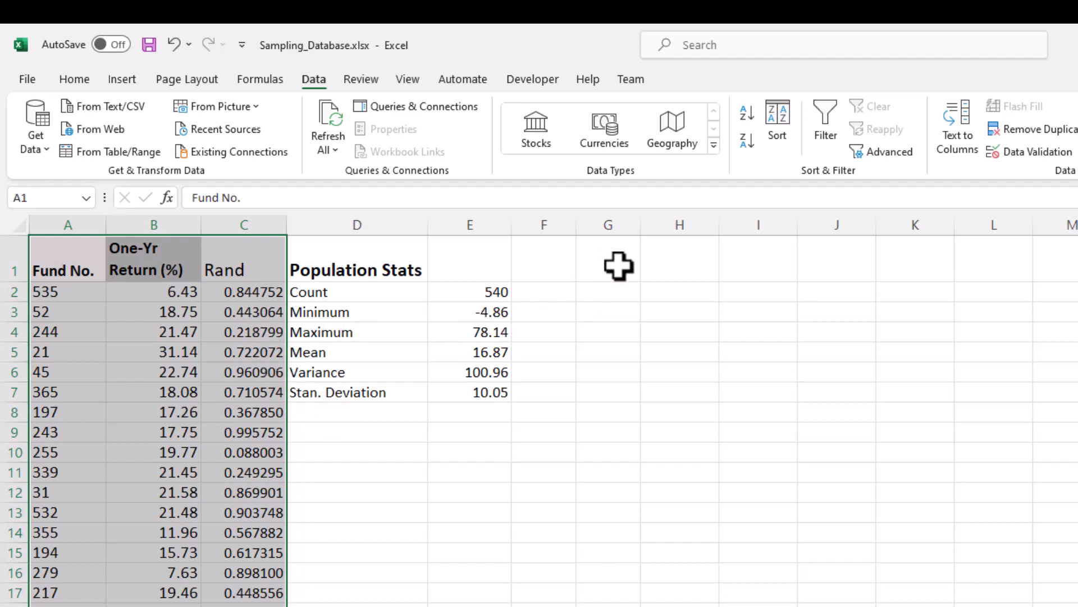
Step: Enter the heading "Sample 1" in H1
left_click(657, 267)
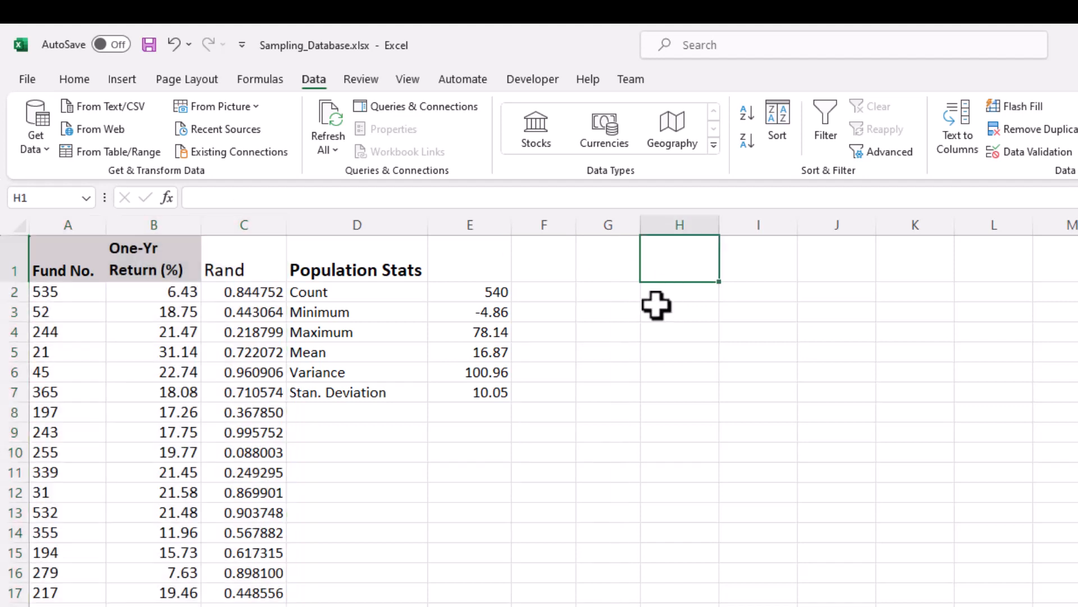
type("Sampl")
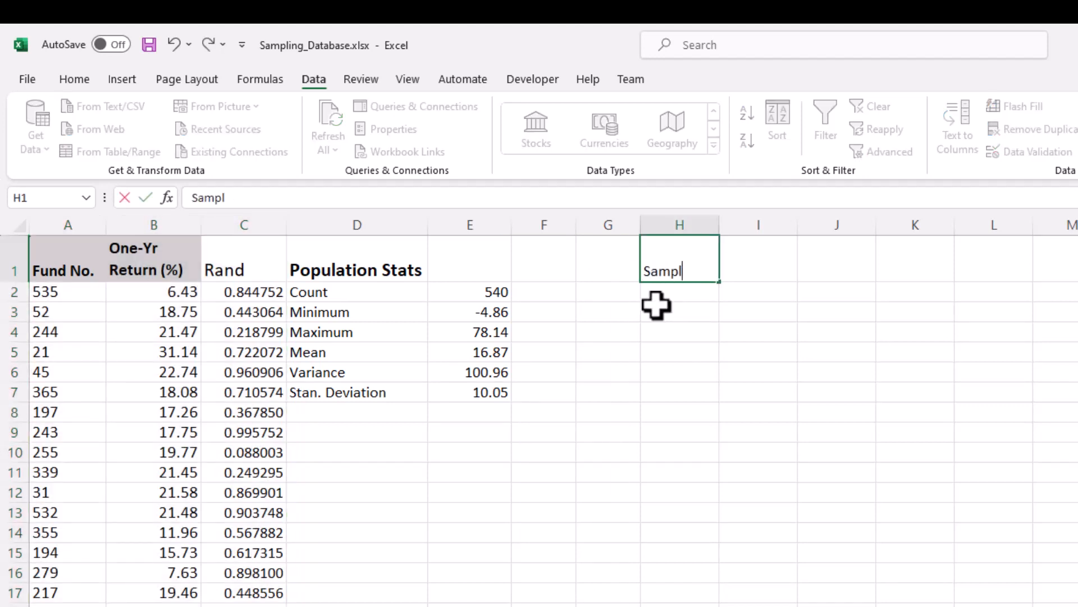
type("e 1")
key("ctrl+Return")
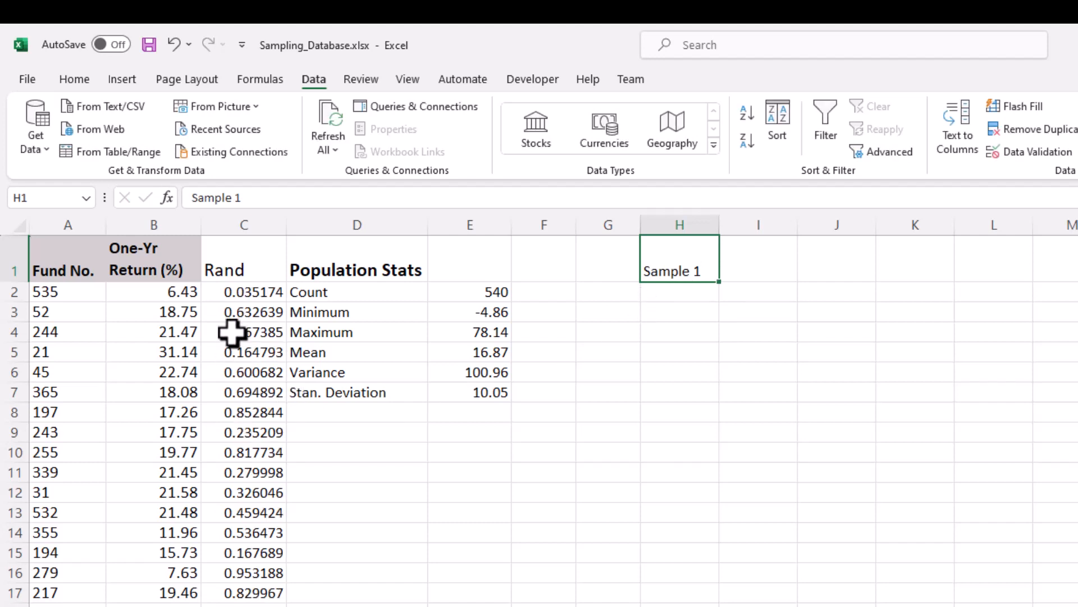
Step: Copy the first five shuffled returns in B2:B6 into the Sample 1 column, starting at H2
left_click_drag(171, 290, 168, 382)
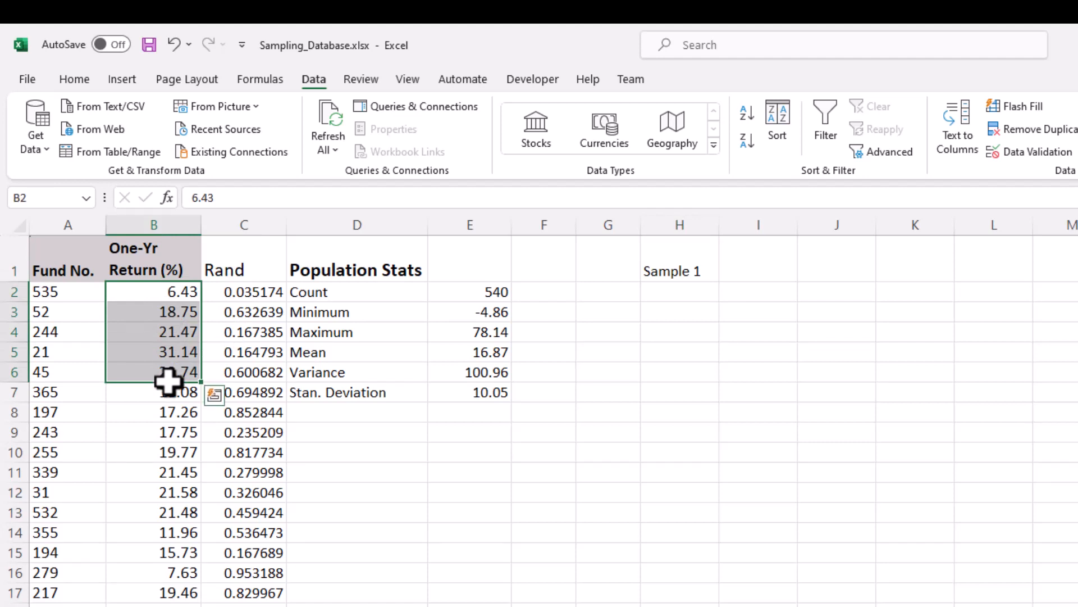
key("ctrl+c")
left_click(669, 288)
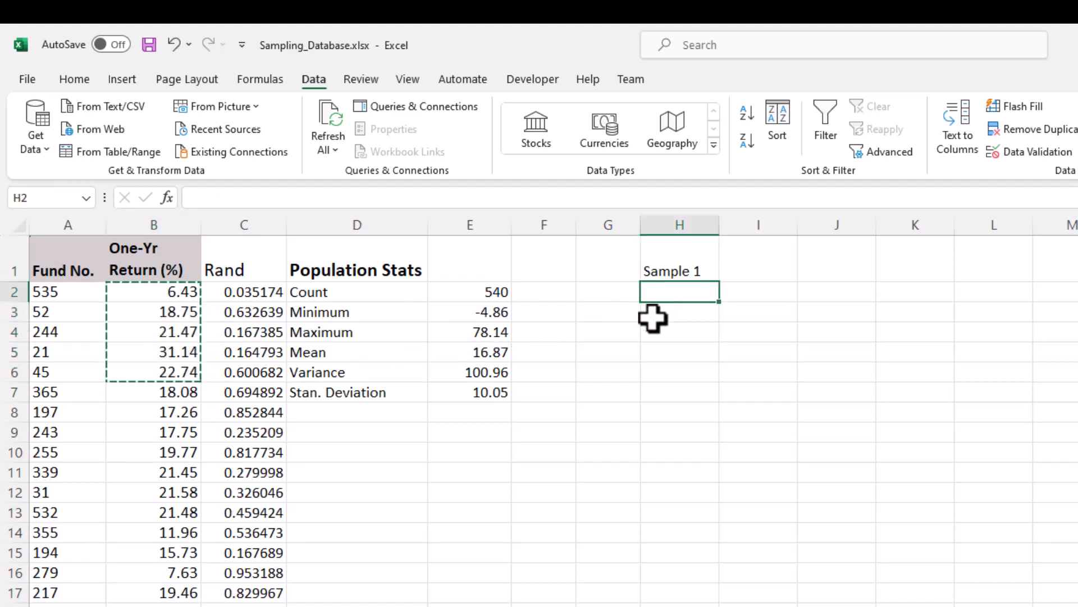
key("ctrl+v")
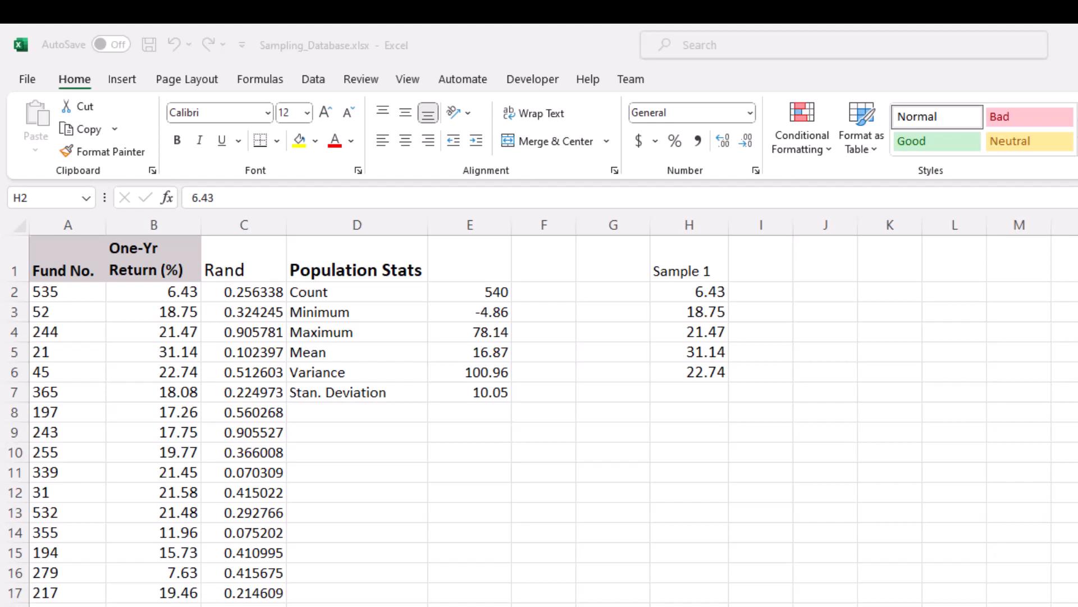
Step: Enter the heading "Sample 2" in I1
left_click(763, 254)
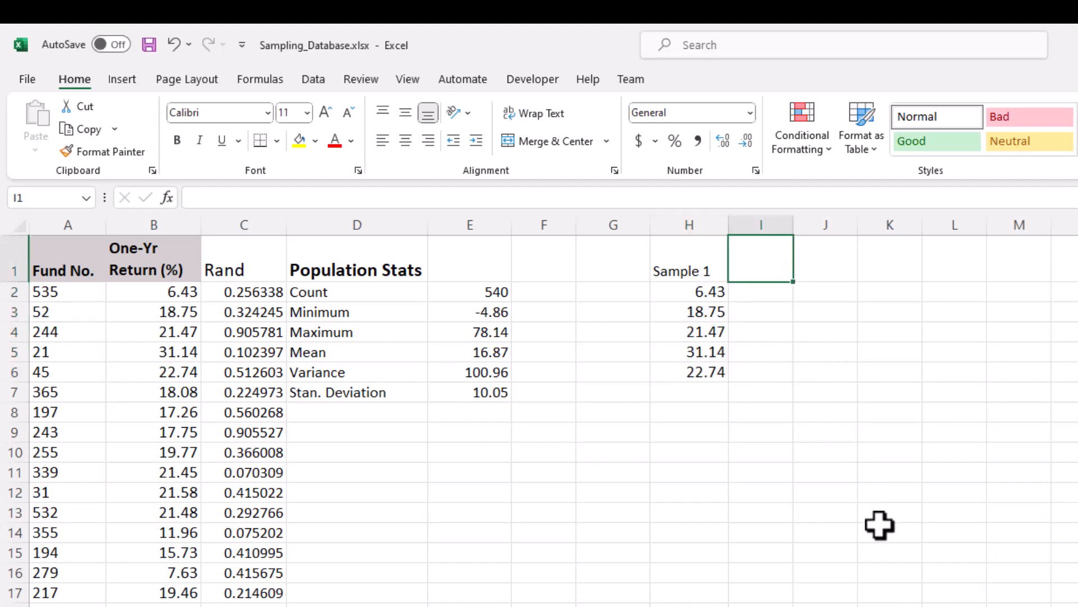
type("Sample 2")
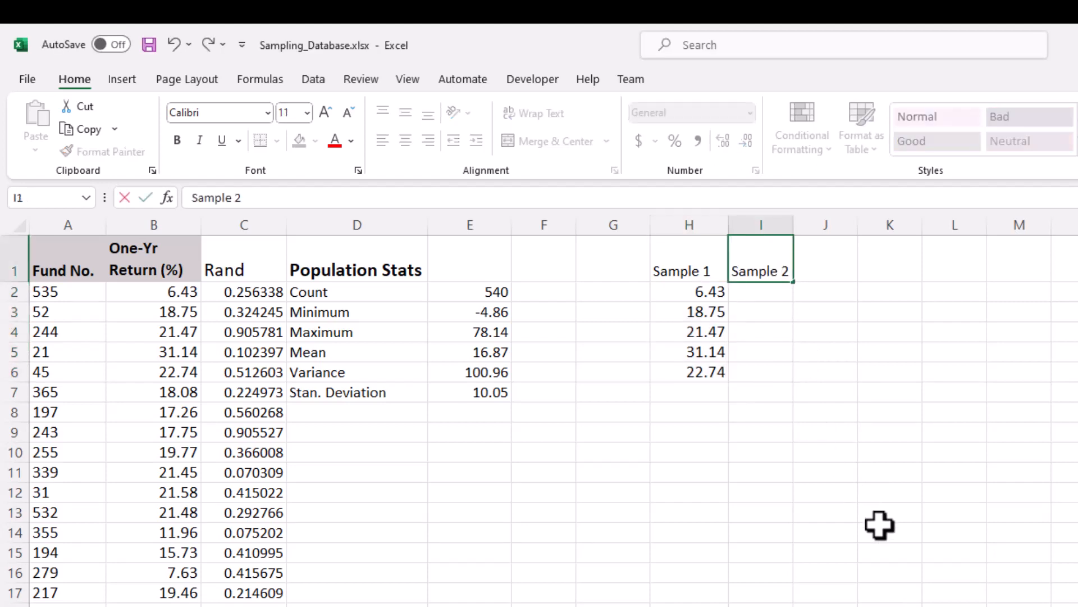
key("ctrl+Return")
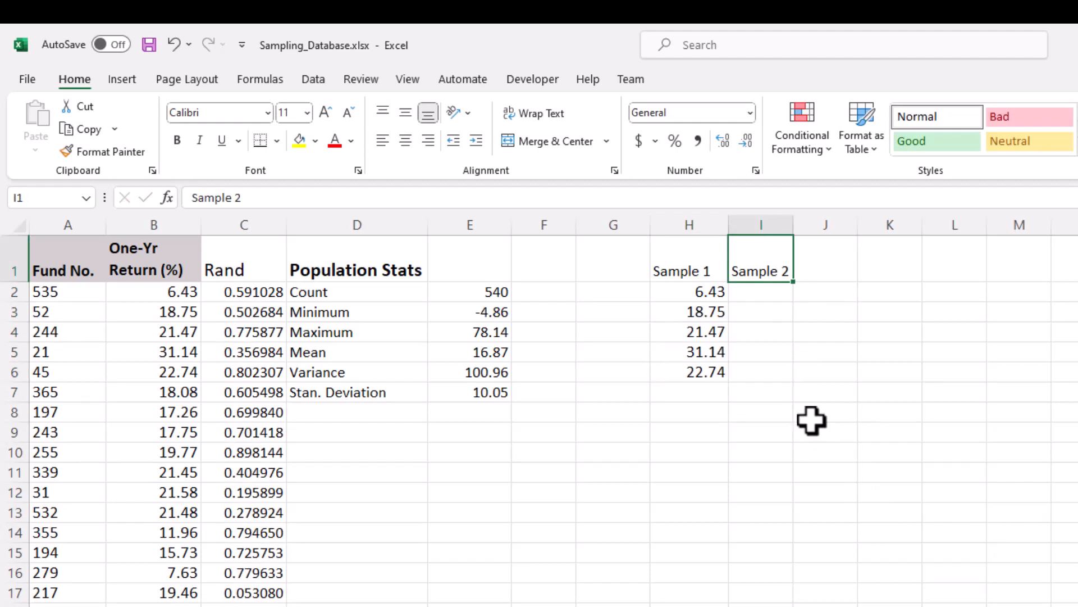
Step: Start the Sampling analysis tool and set its input range to the fund returns in B2:B541
left_click(765, 301)
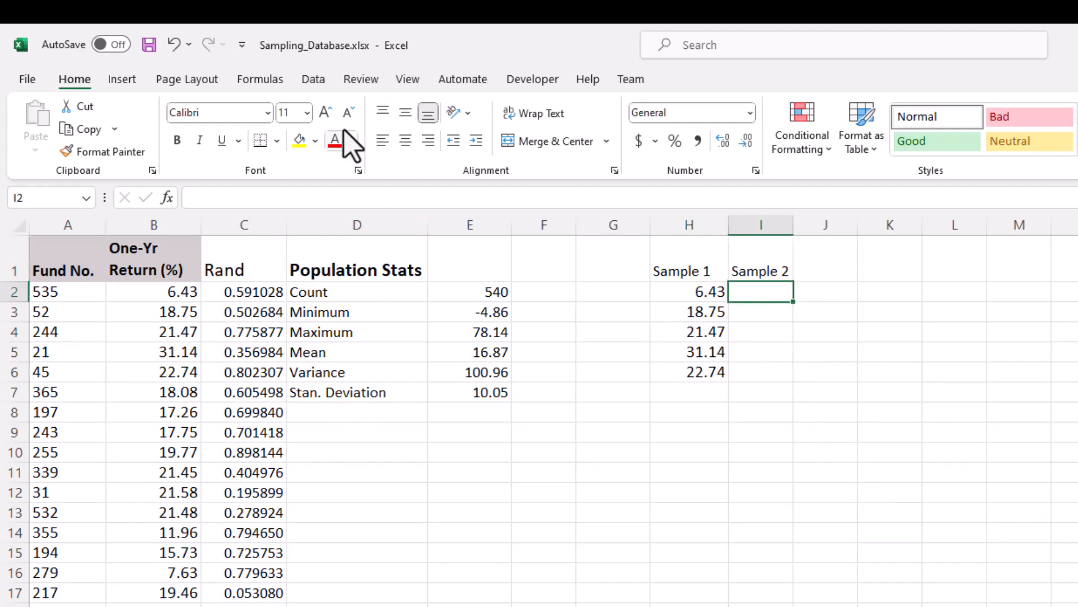
left_click(322, 84)
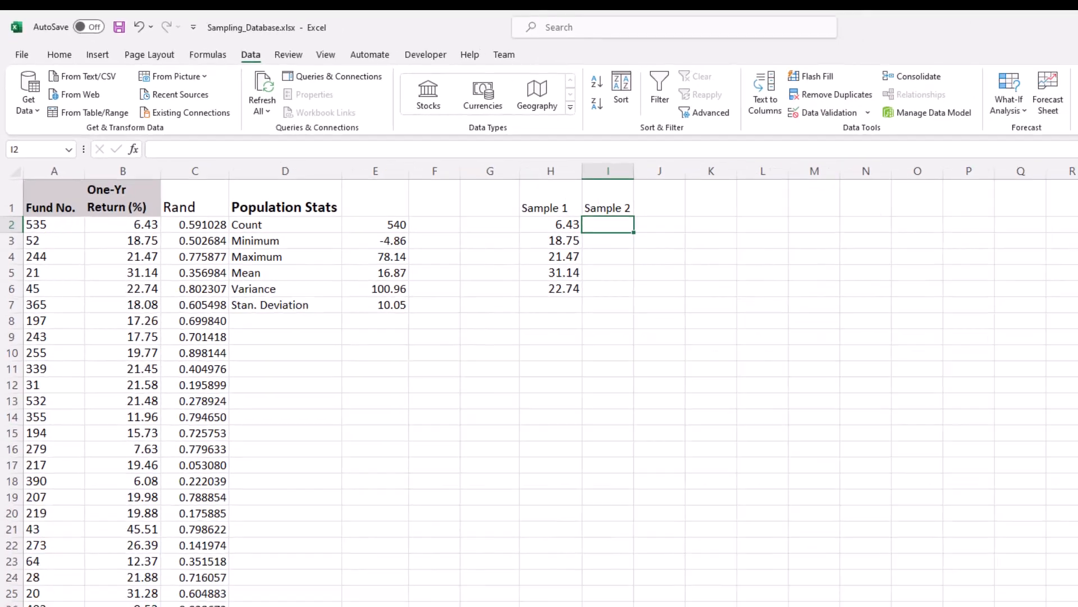
left_click(1002, 54)
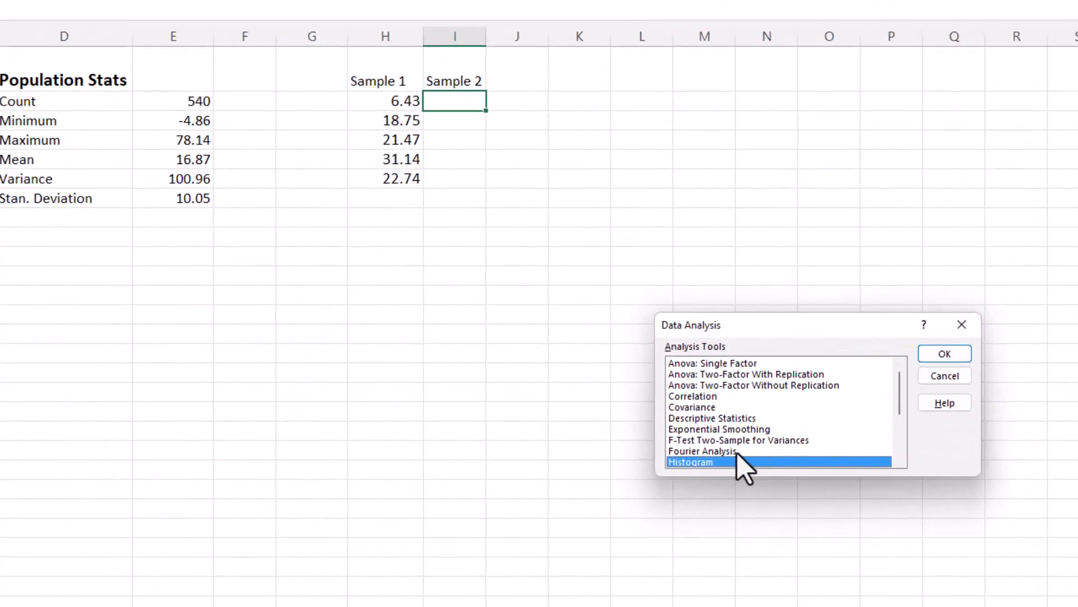
scroll(679, 402, "down", 2)
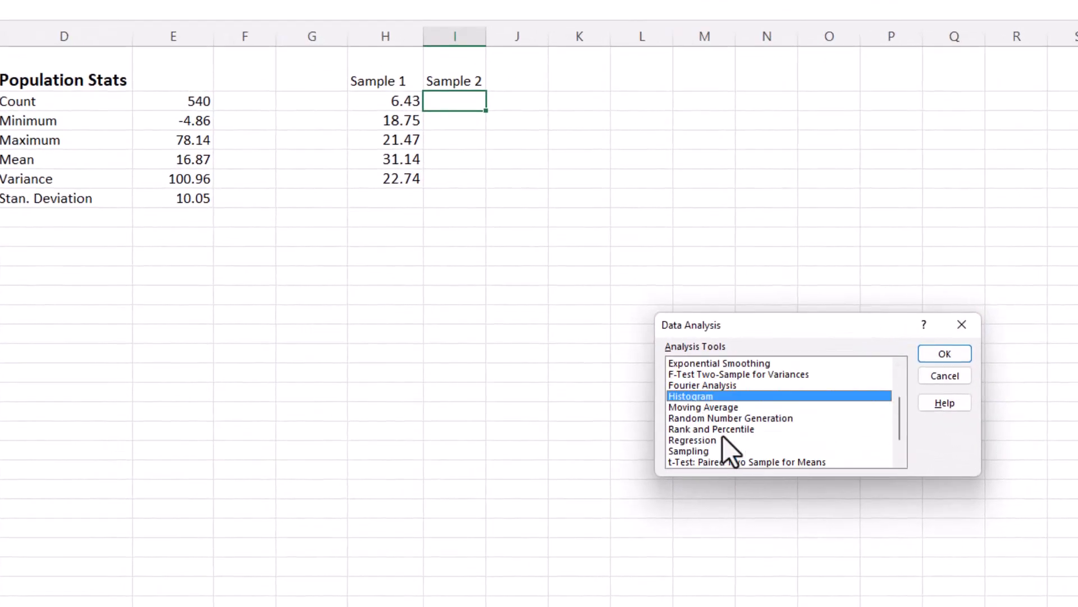
double_click(698, 449)
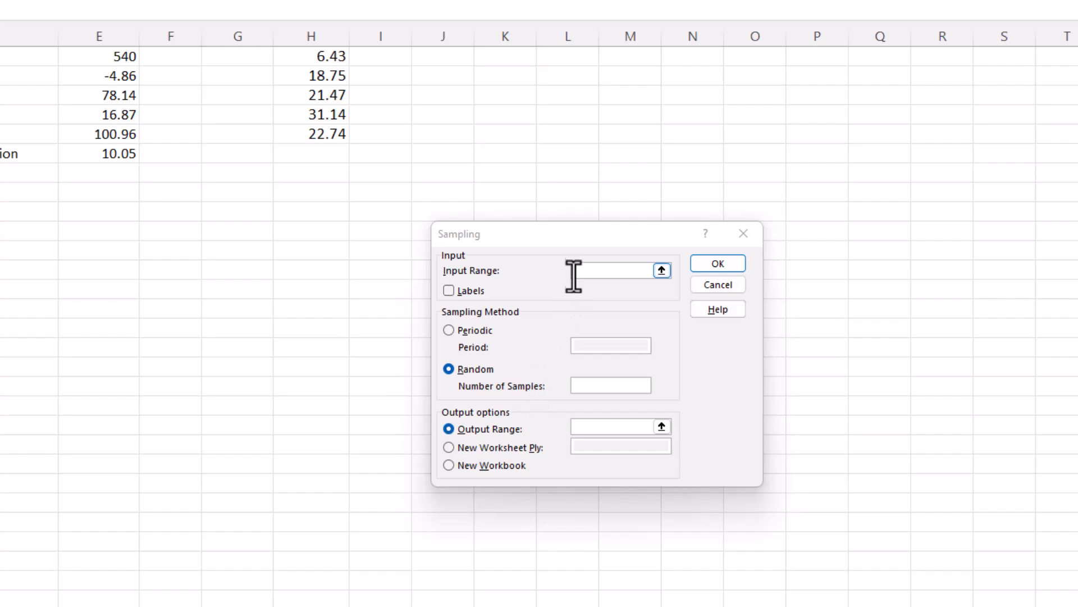
left_click(662, 271)
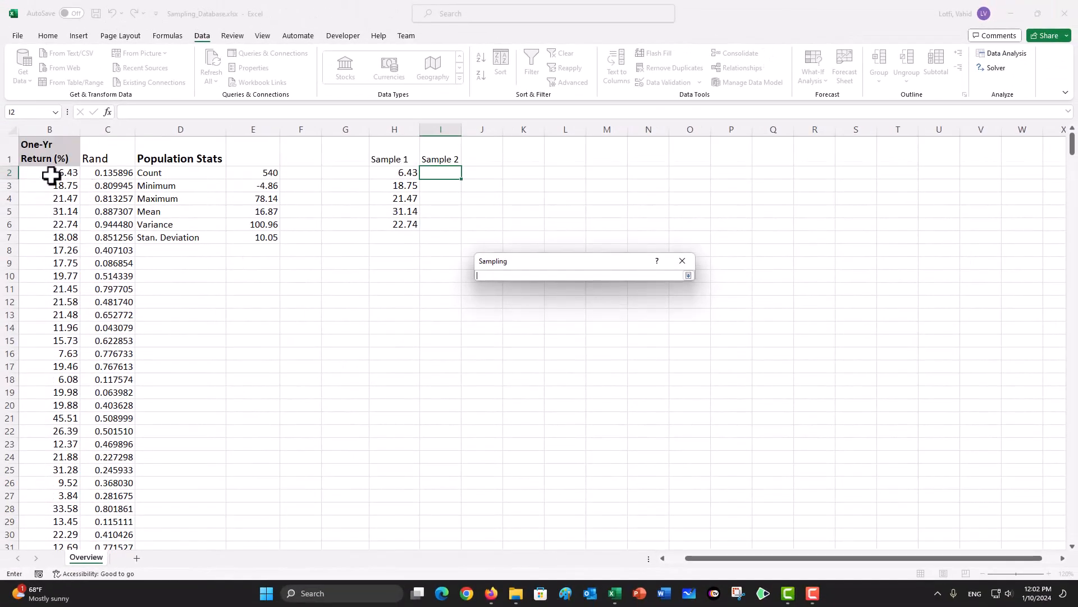
left_click(54, 175)
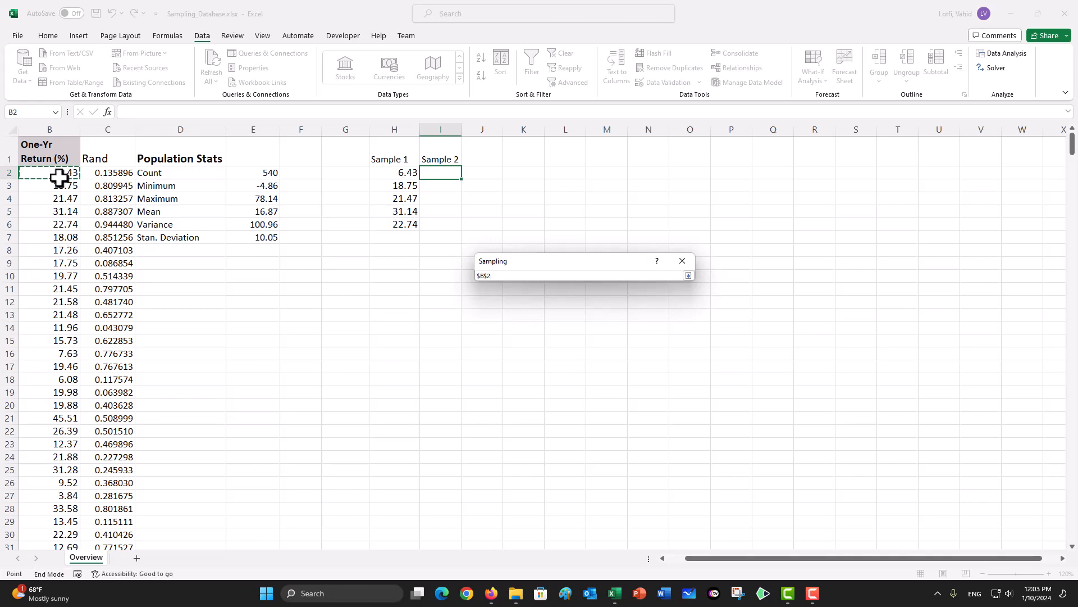
key("ctrl+shift+Down")
key("Return")
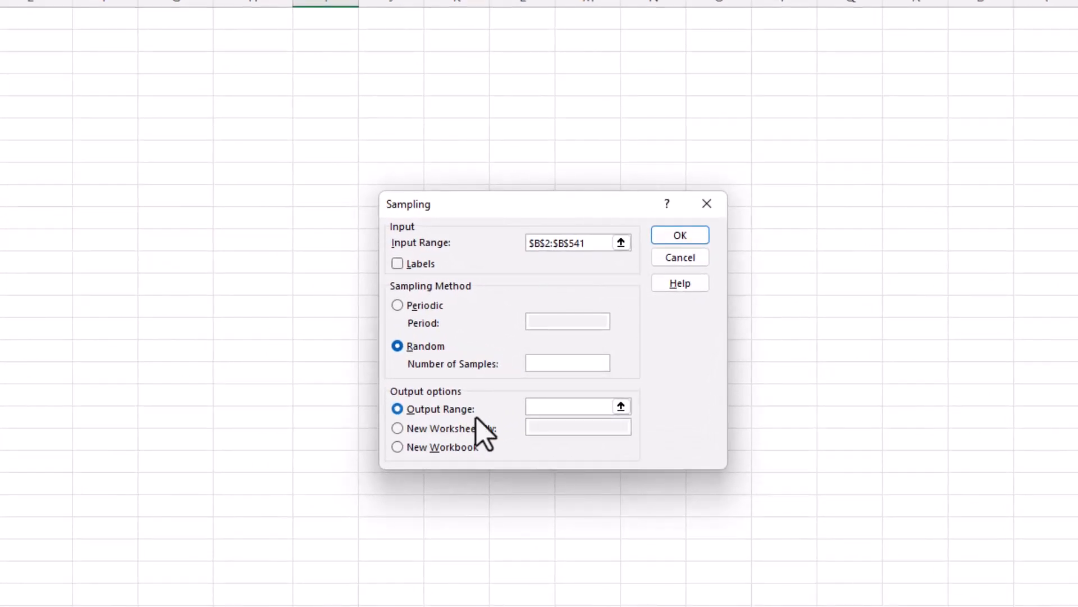
Step: Draw a random sample of 5 returns with the output range set to I2 under the Sample 2 heading
left_click(536, 364)
type("5")
left_click(621, 406)
scroll(294, 126, "up", 8)
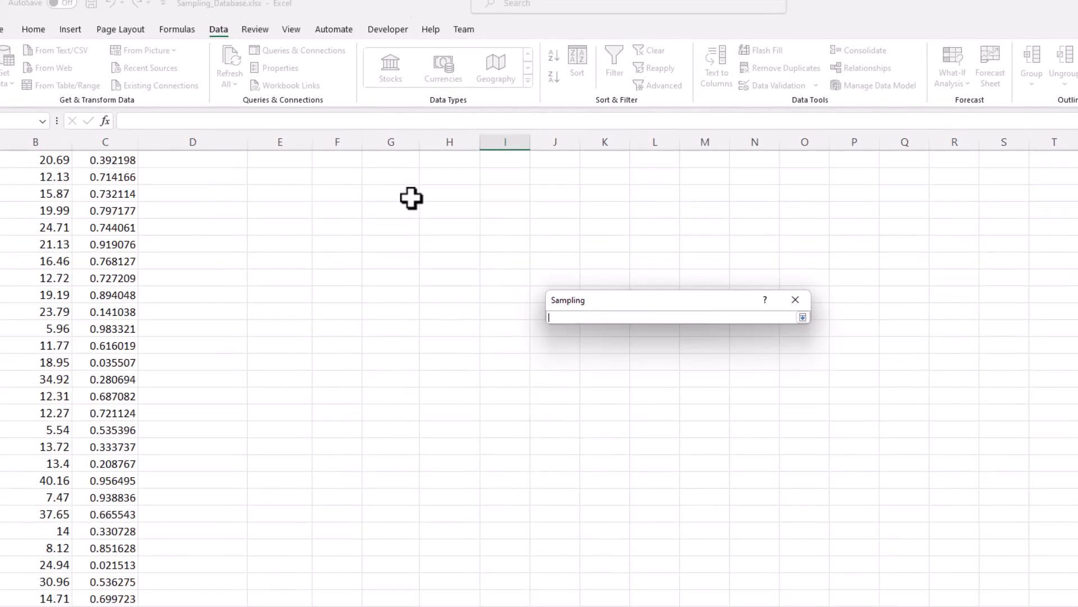
scroll(464, 193, "up", 10)
left_click(503, 194)
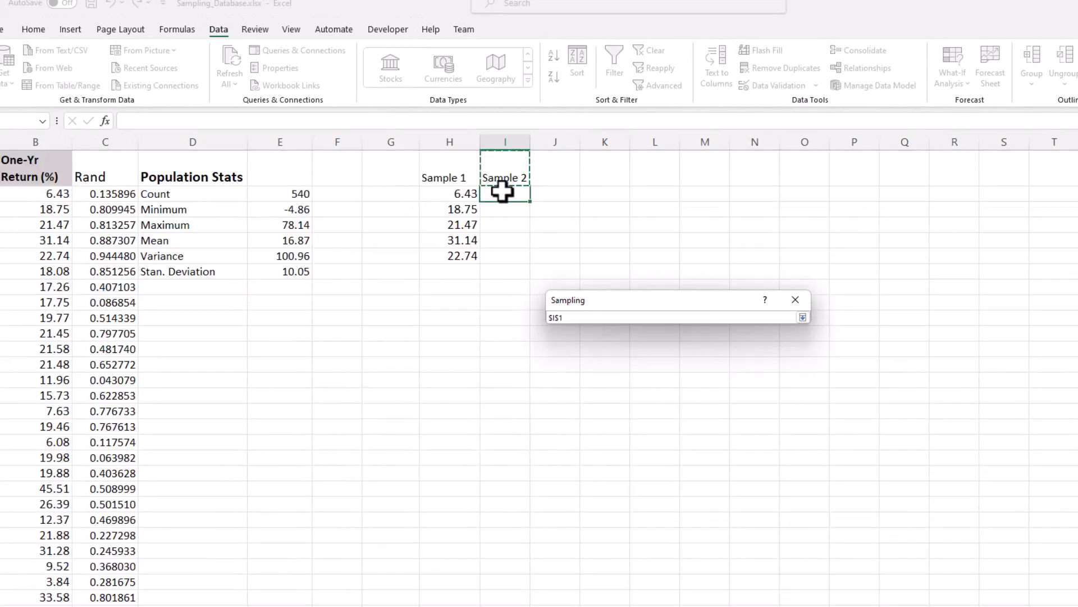
left_click(803, 318)
left_click(793, 323)
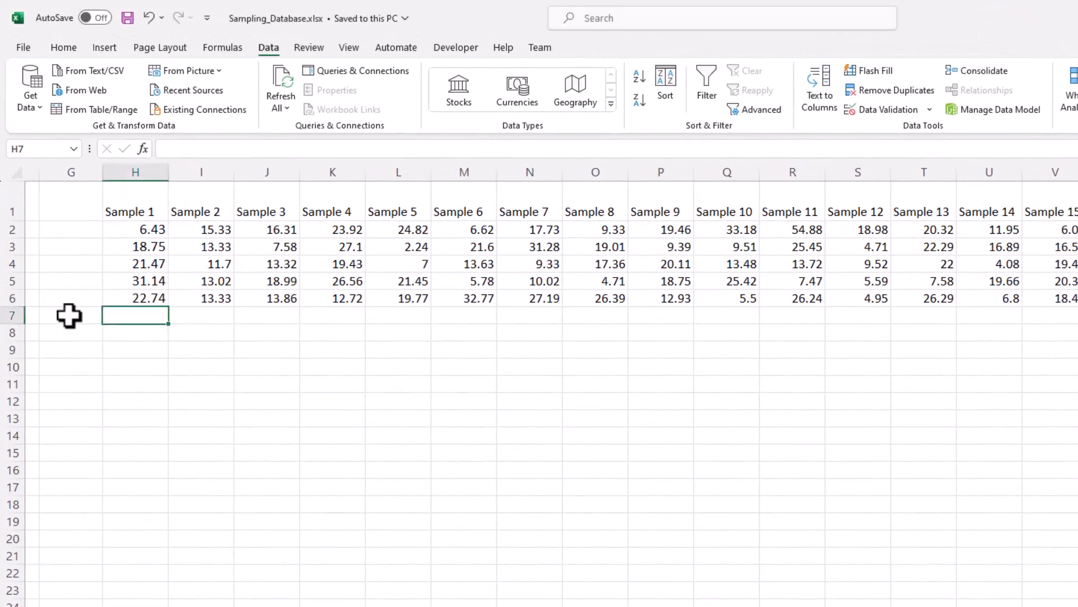
Step: Label G7 "Mean" and calculate the Sample 1 mean in H7 with =AVERAGE(H2:H6)
left_click(69, 315)
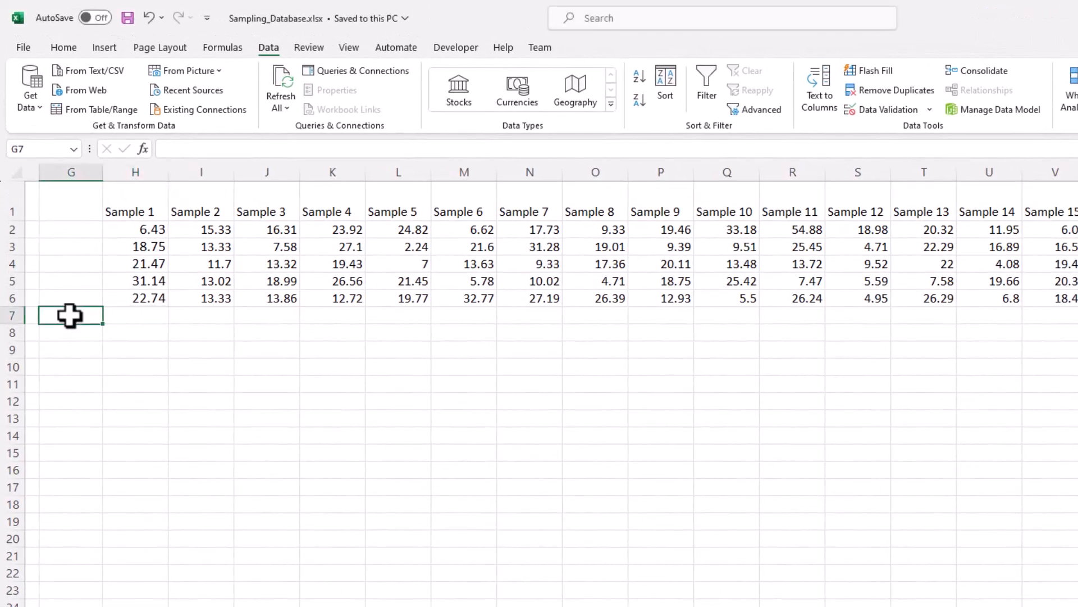
type("Mean")
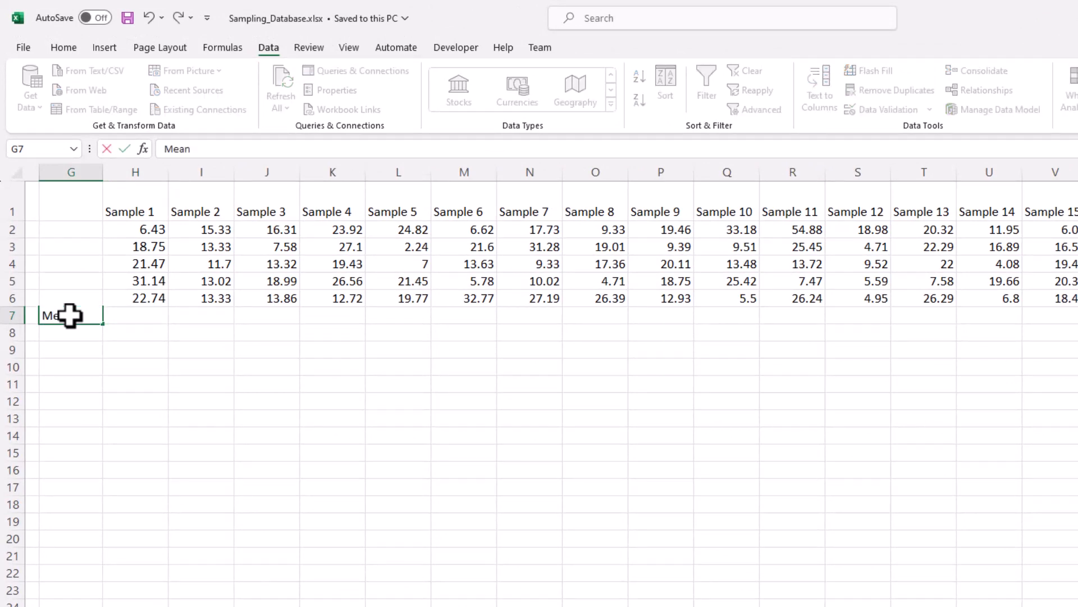
key("Tab")
type("=aver")
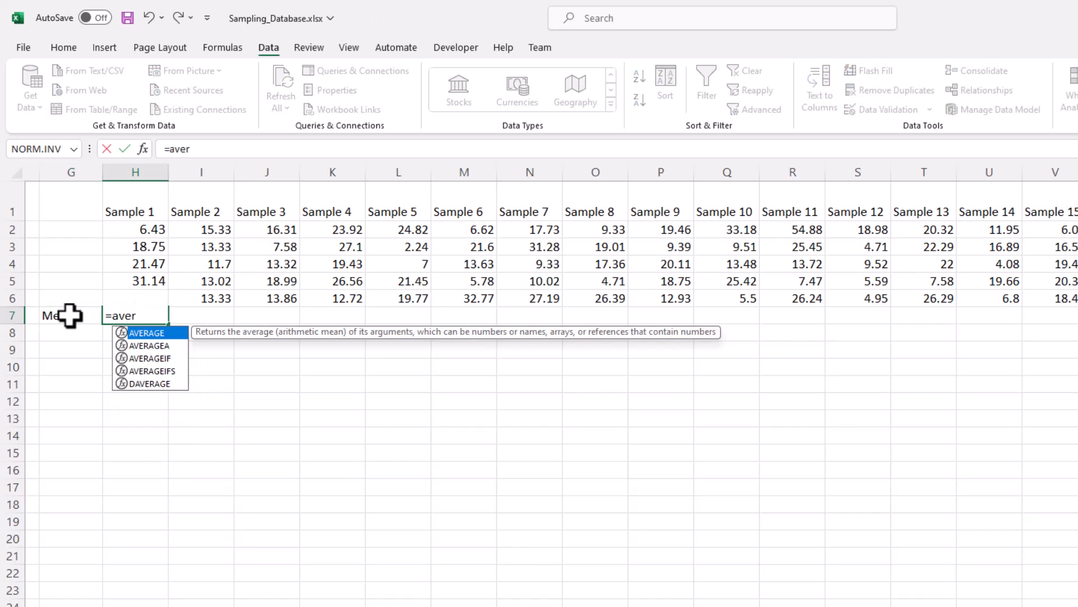
key("Tab")
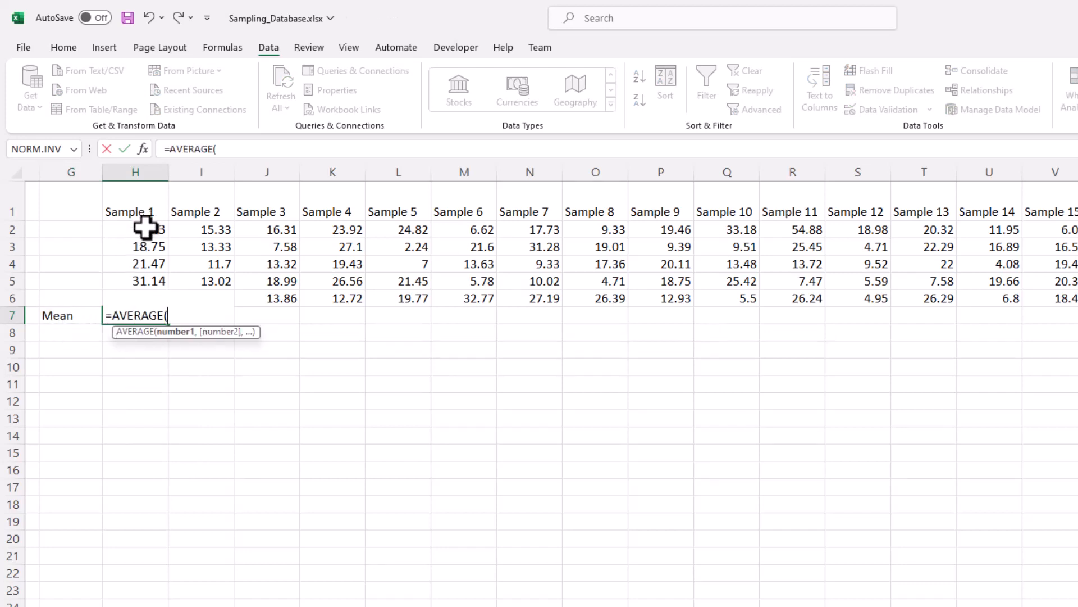
left_click_drag(145, 229, 144, 303)
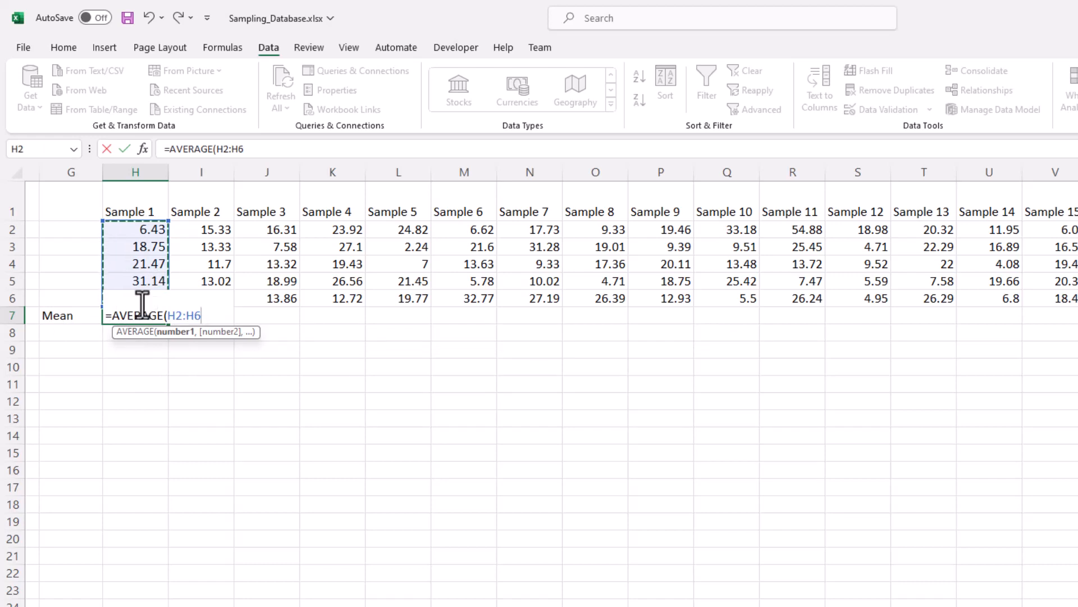
type(")")
key("ctrl+Return")
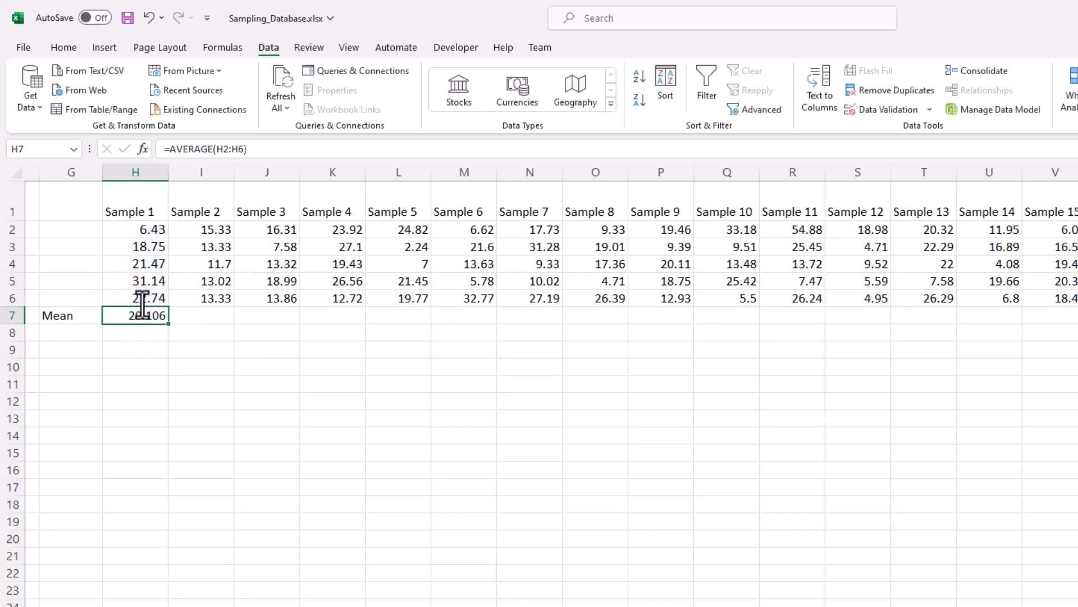
Step: Fill the mean formula from H7 across to AA7 and reduce the means to one decimal place
left_click_drag(164, 323, 1075, 354)
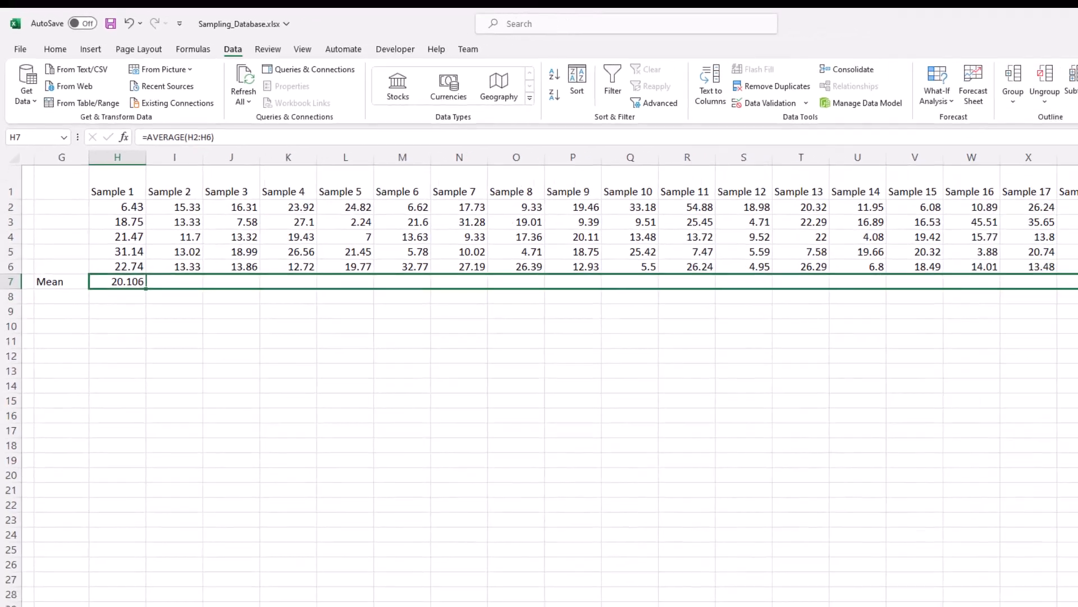
mouse_move(1076, 284)
left_mouse_down()
mouse_move(1077, 294)
mouse_move(1077, 281)
left_mouse_up()
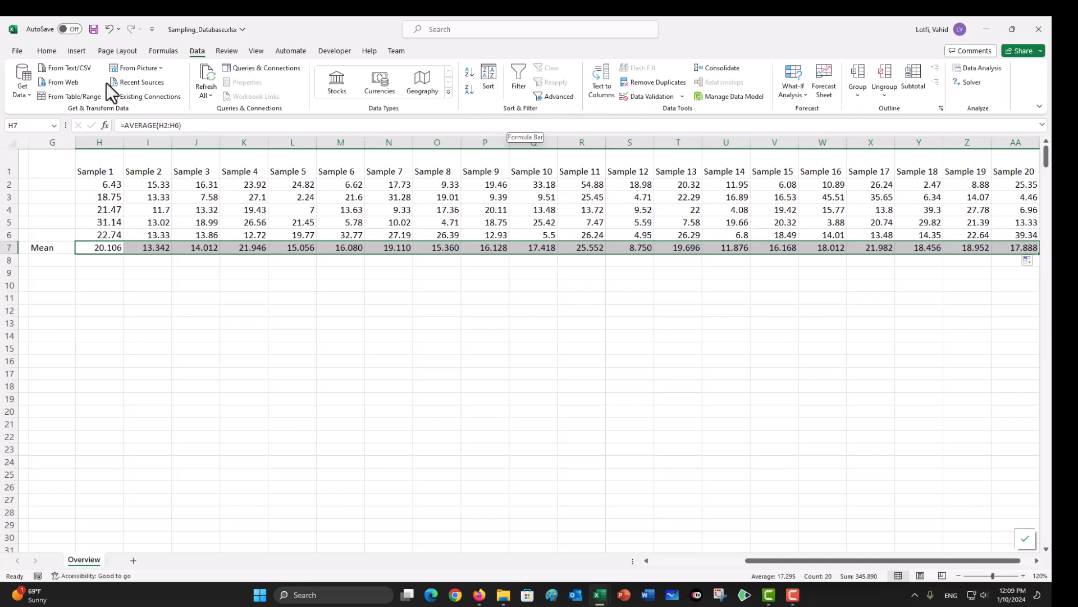
left_click(51, 54)
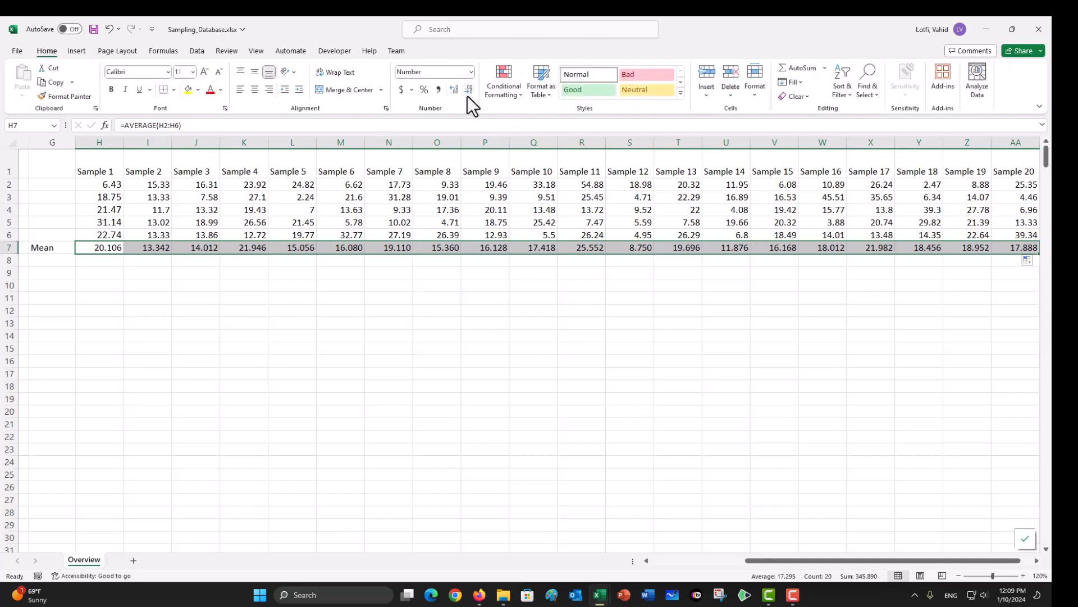
left_click(469, 91)
left_click(469, 91)
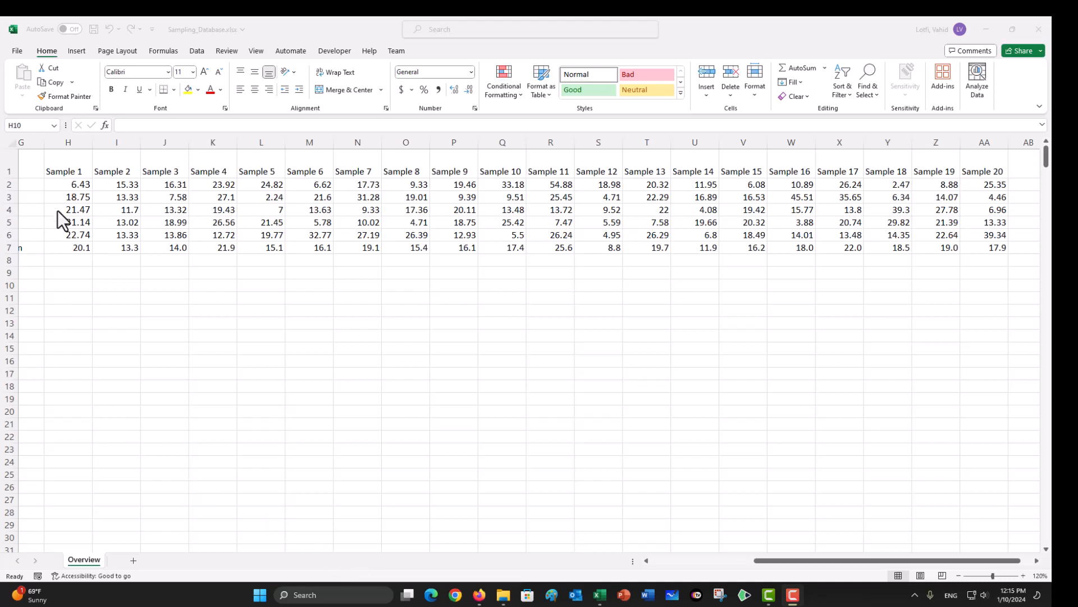
Step: Copy the Sample 1 to Sample 20 headings in H1:AA1 to row 11, starting at H11
left_click_drag(58, 168, 999, 158)
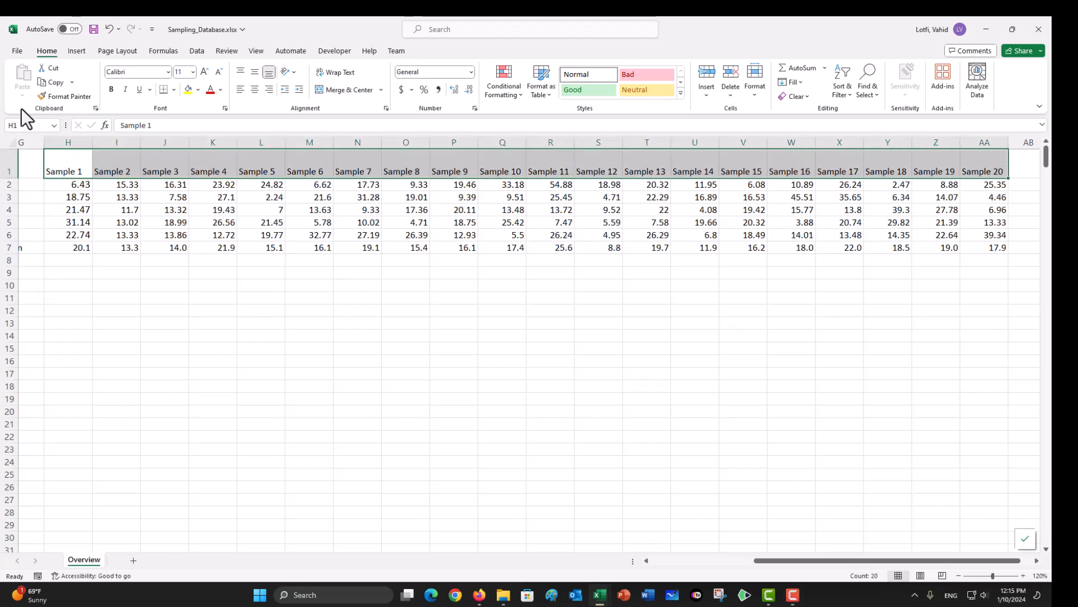
left_click(55, 85)
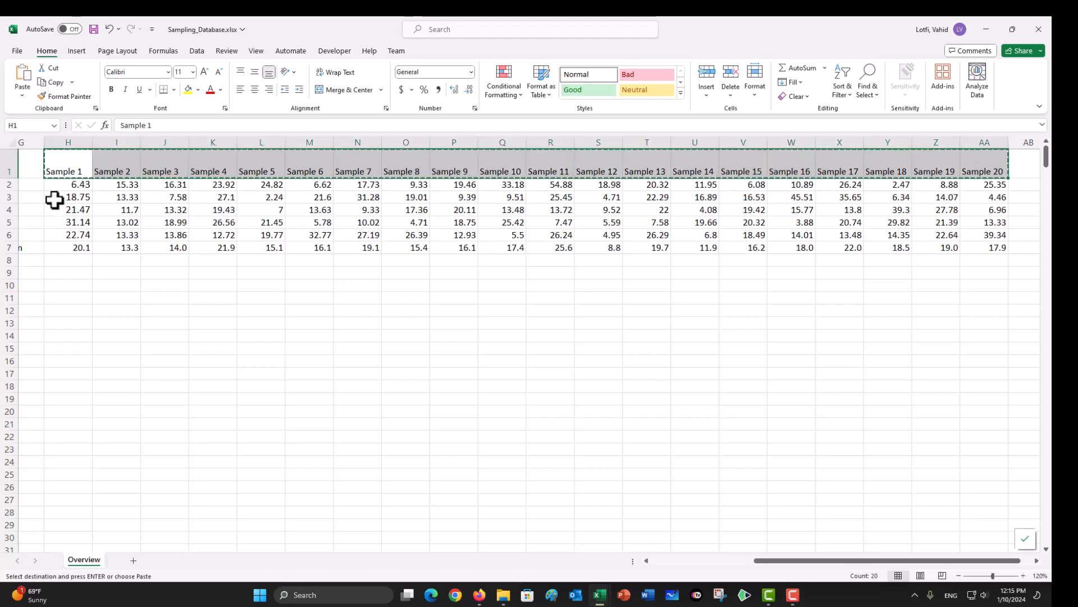
left_click(69, 298)
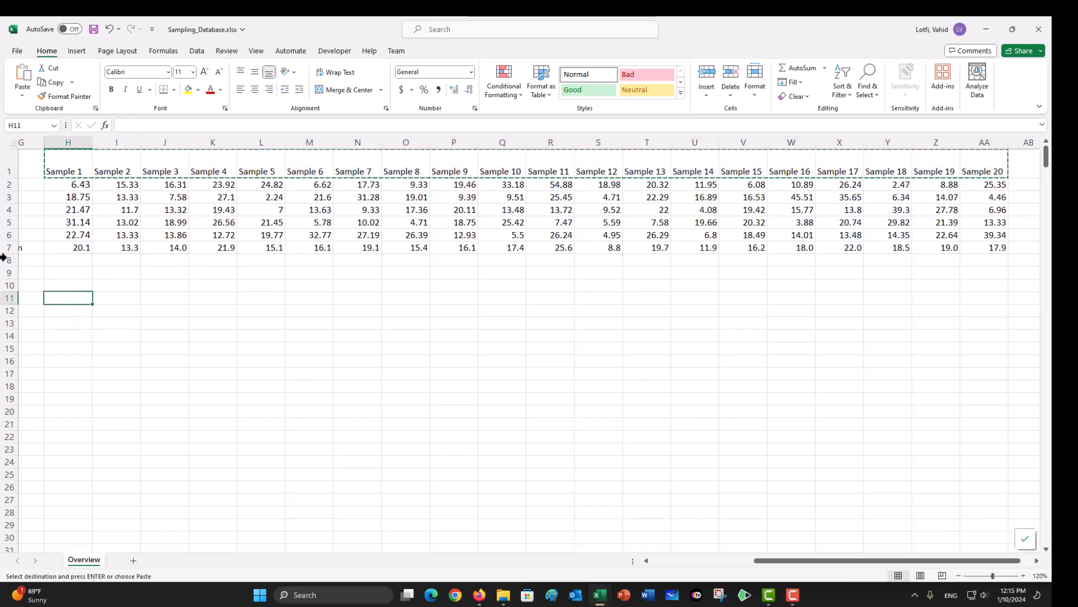
left_click(26, 85)
Step: Start the Sampling analysis tool again for B2:B541 and set the number of random samples to 15
left_click(72, 316)
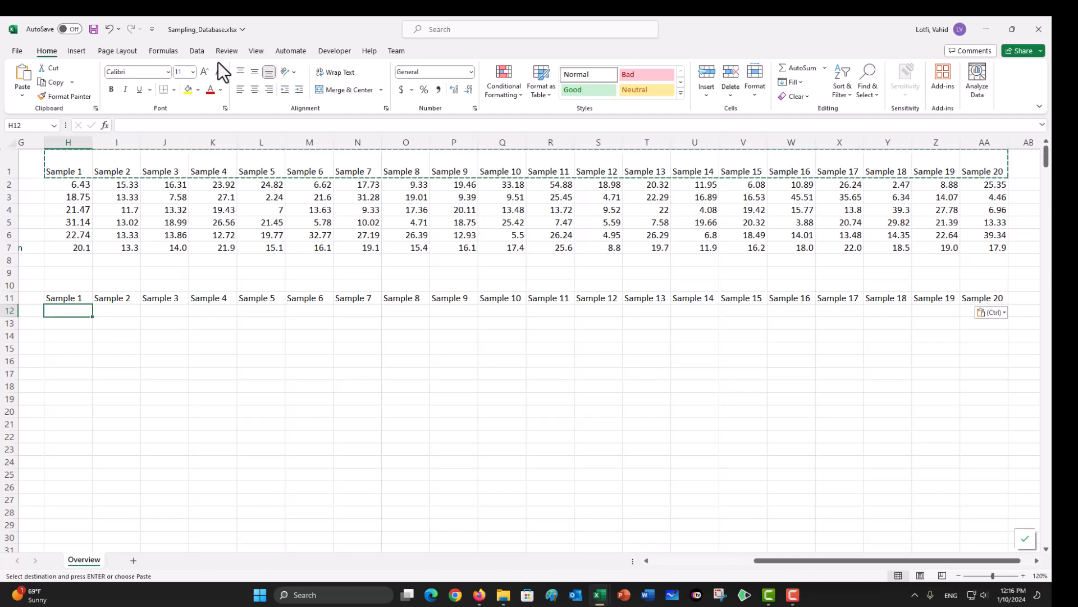
left_click(197, 51)
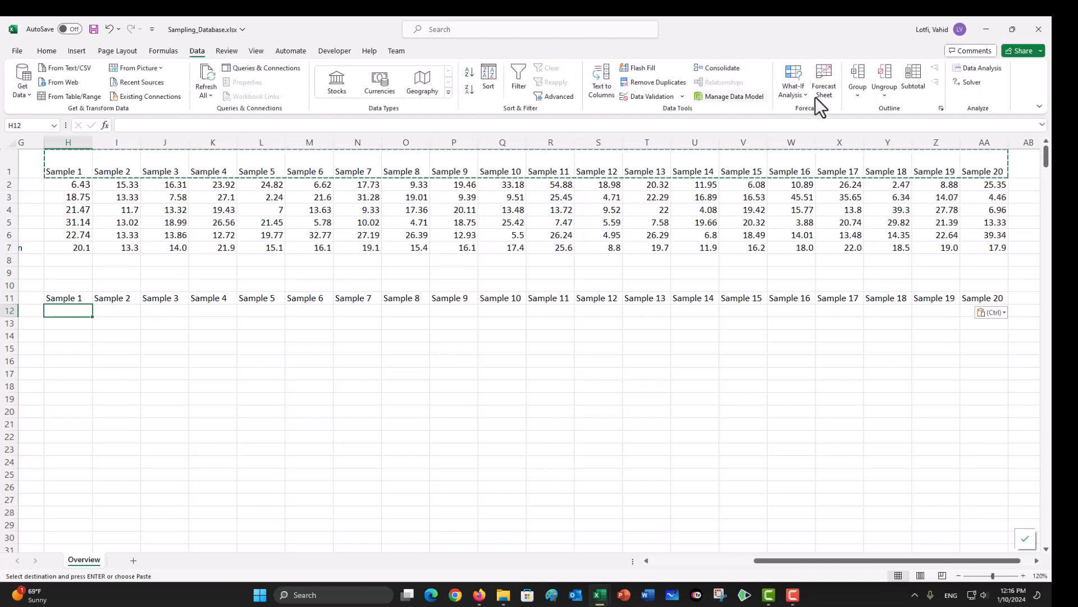
left_click(972, 68)
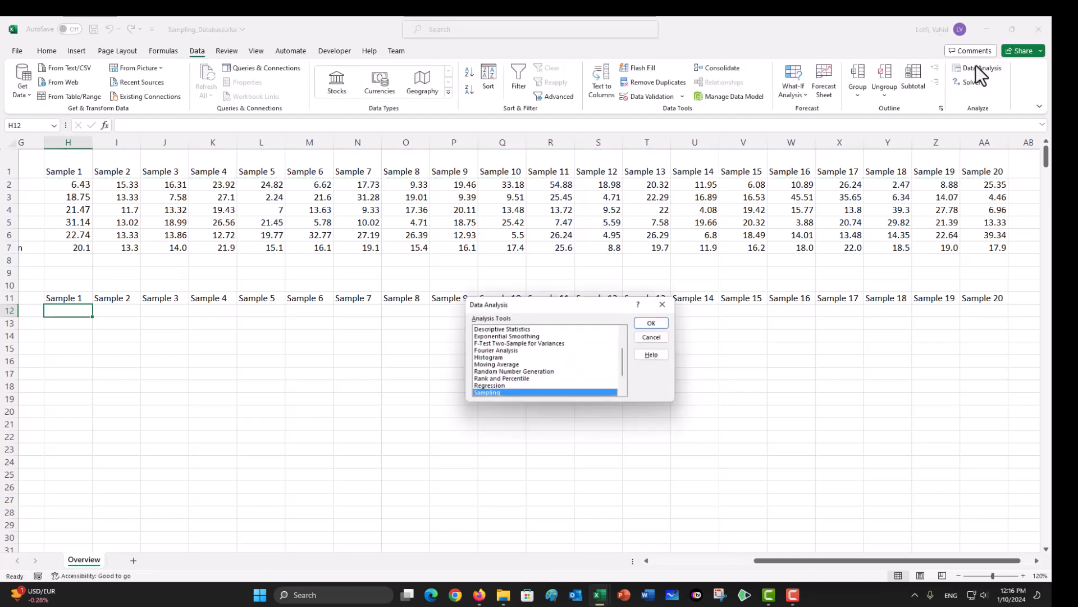
left_click(651, 324)
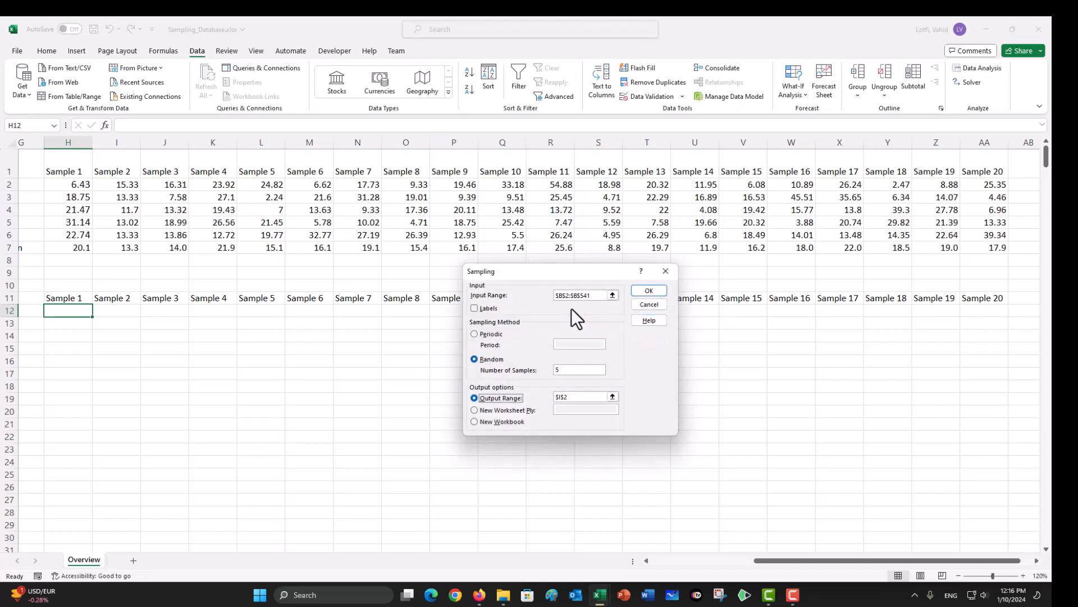
left_click(558, 369)
type("5")
key("BackSpace")
type("15")
Step: Set the sampling output range to H12 and generate the sample under the second Sample 1 heading
left_click(613, 397)
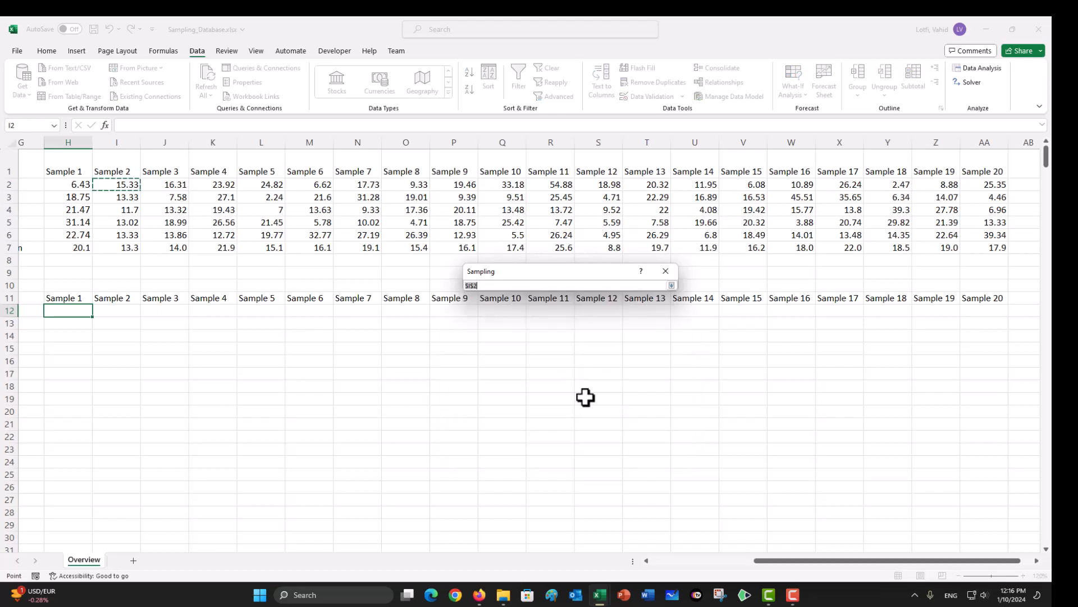
left_click(76, 310)
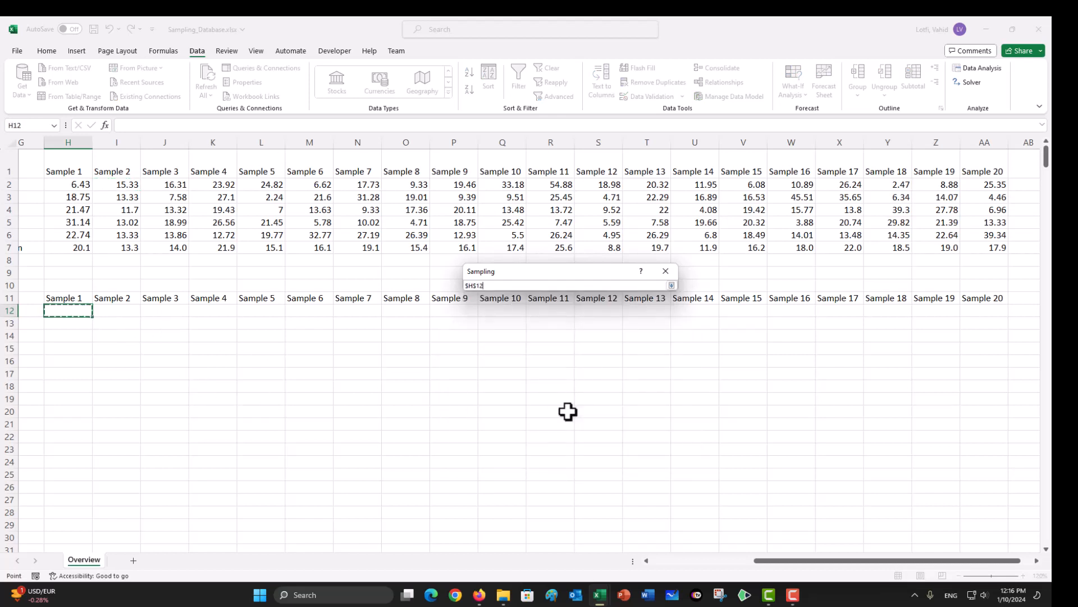
left_click(666, 270)
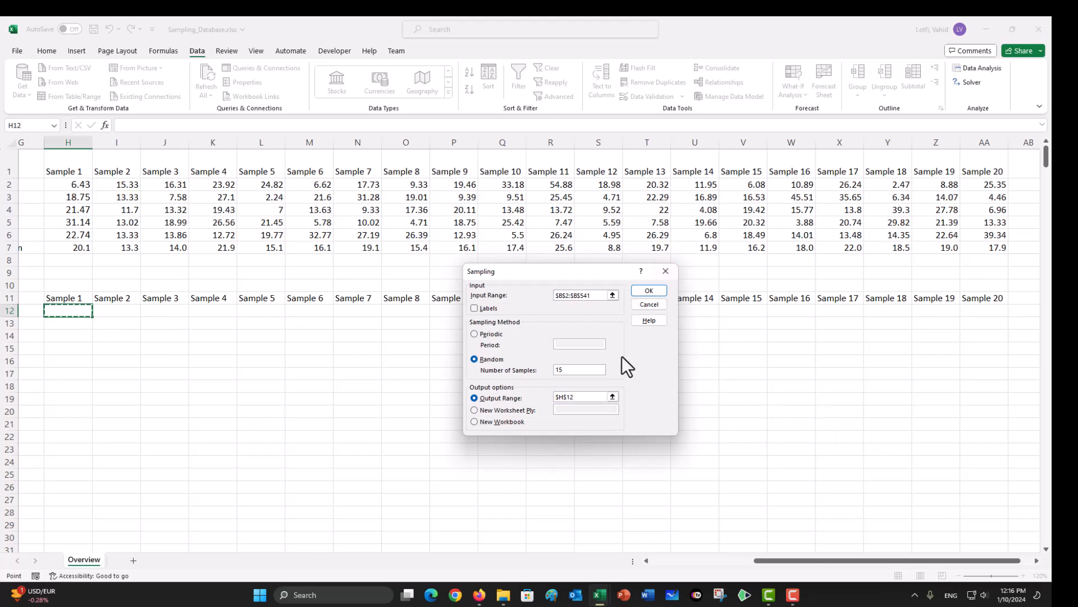
left_click(647, 291)
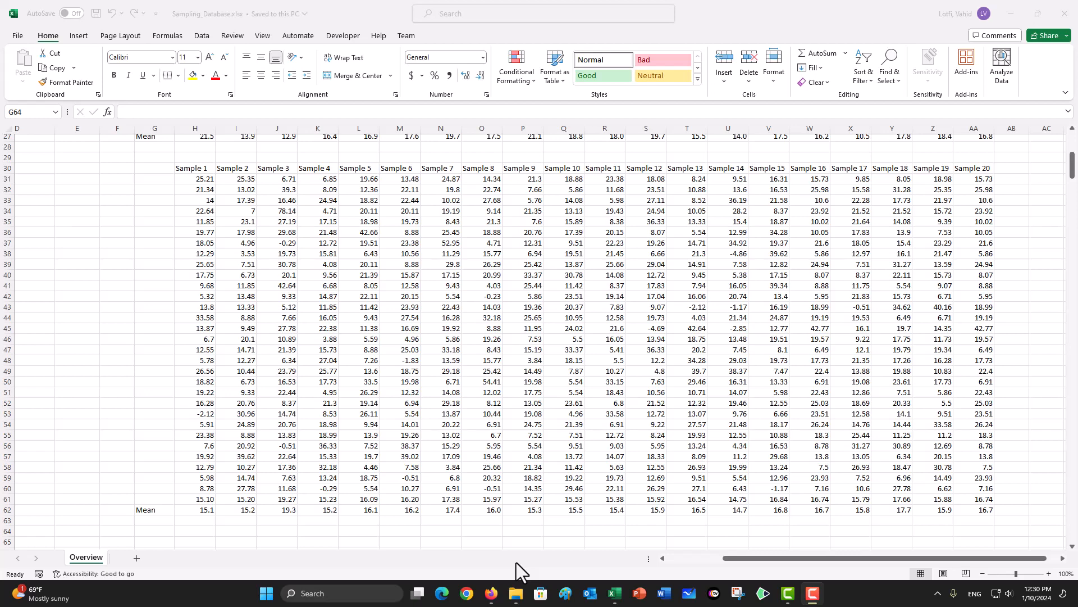
scroll(416, 532, "down", 3)
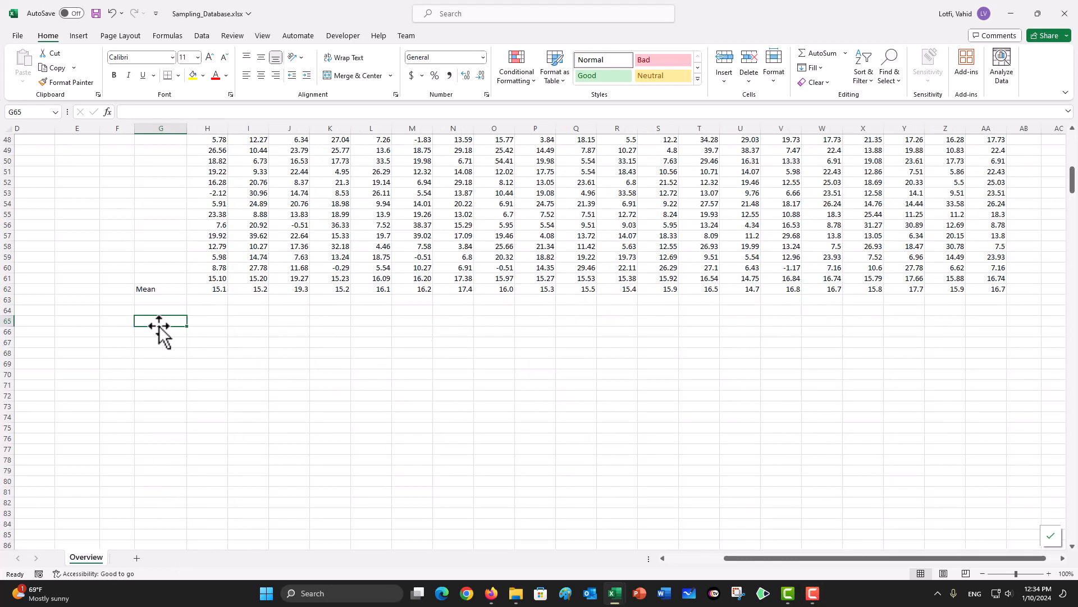
Step: Enter the row labels N=5, N=15 and N=30 in cells G65, G66 and G67
type("N")
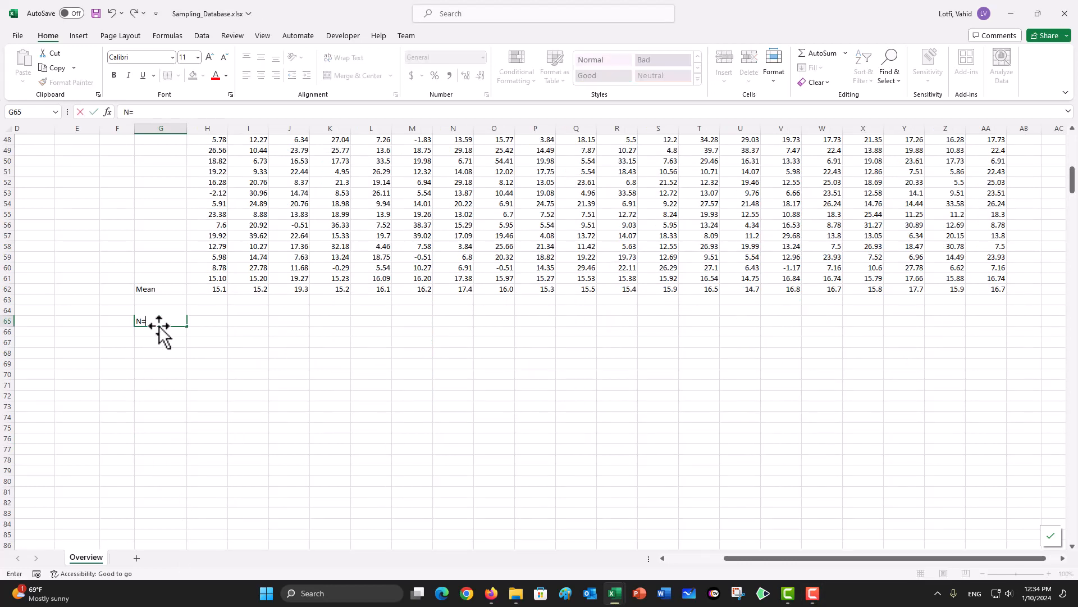
type("=5")
key("Return")
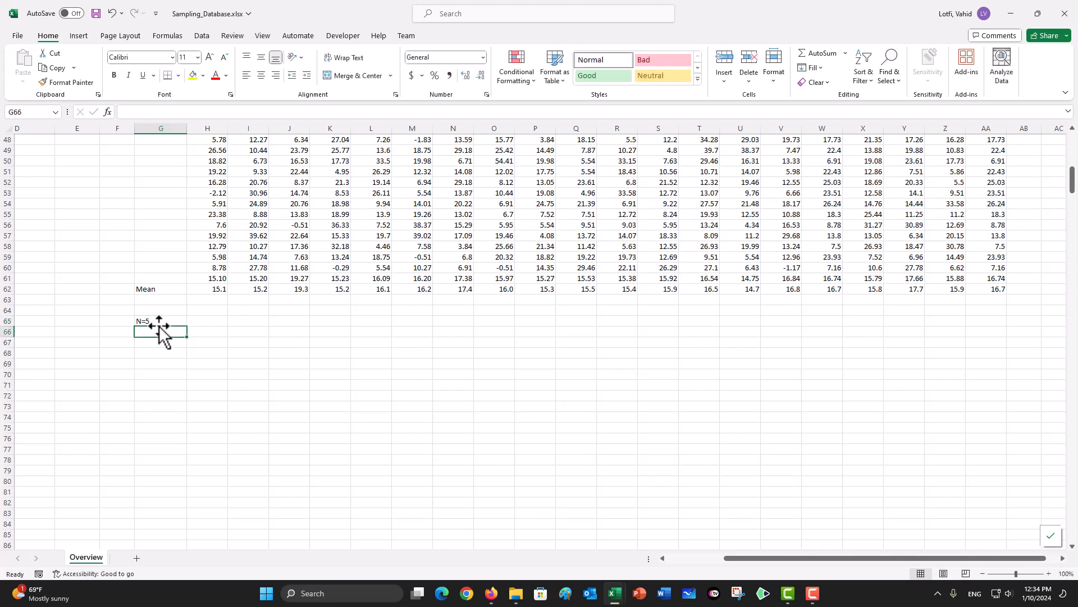
type("N=")
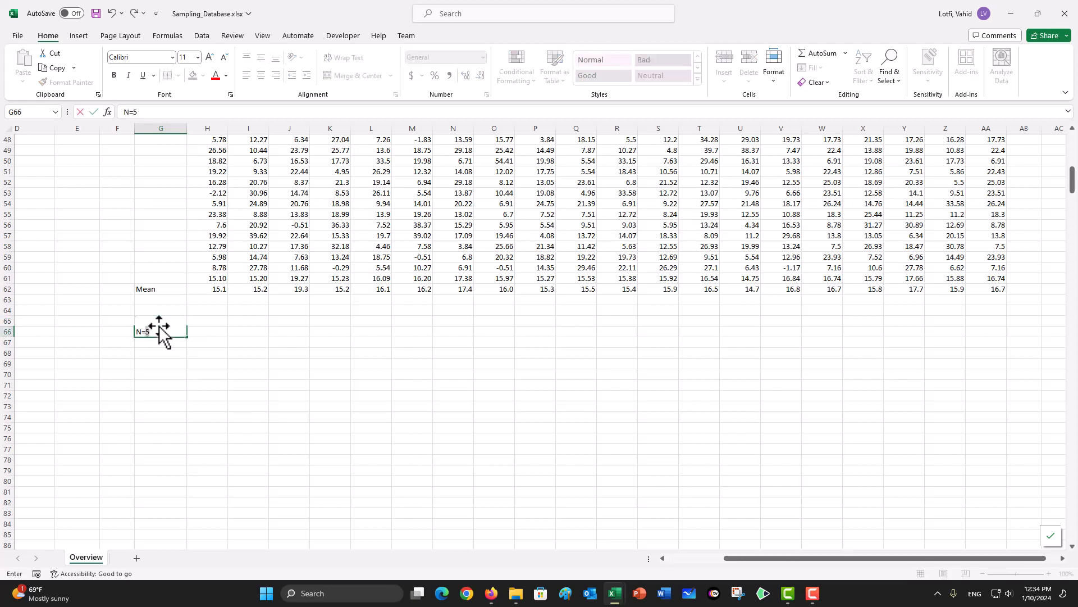
type("15")
key("Return")
type("N")
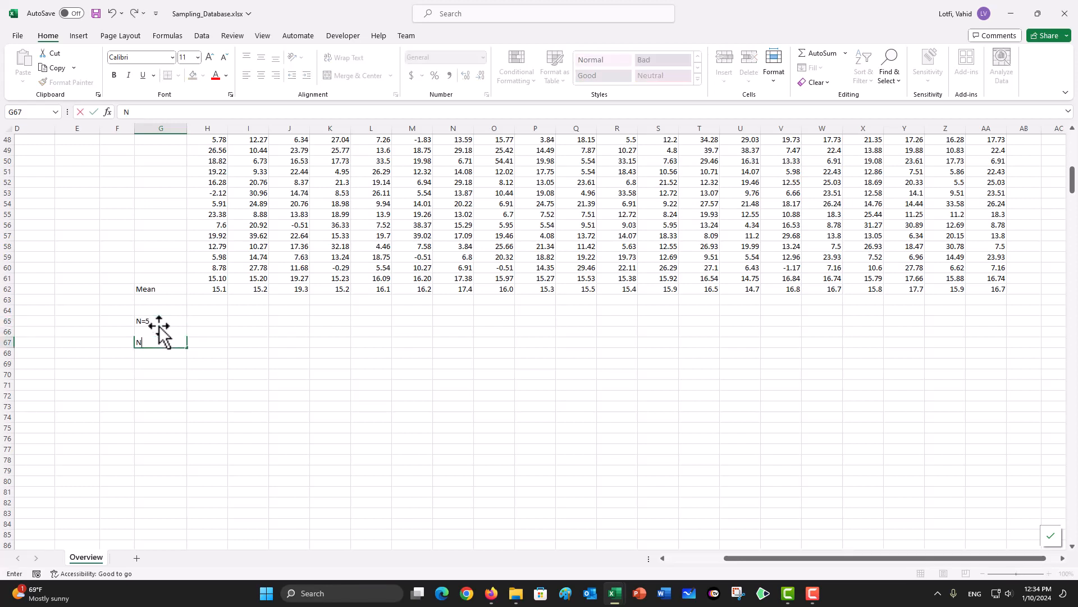
type("=30")
key("ctrl+Return")
Step: Copy the first sample set's means from H7:AA7 and paste them as values into the N=5 row, starting at H65
scroll(180, 241, "up", 16)
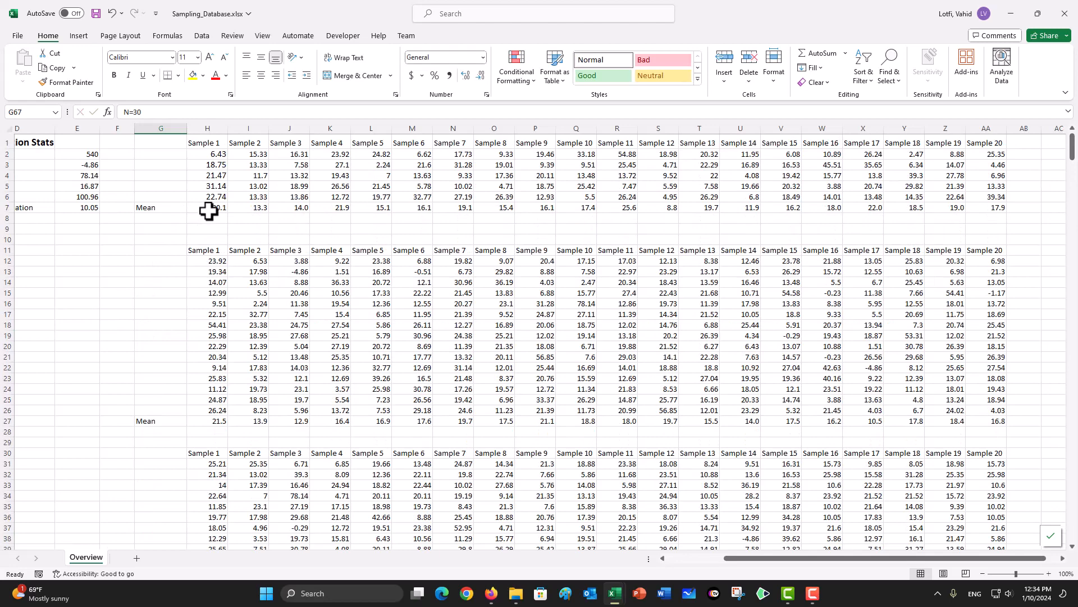
left_click_drag(209, 211, 971, 210)
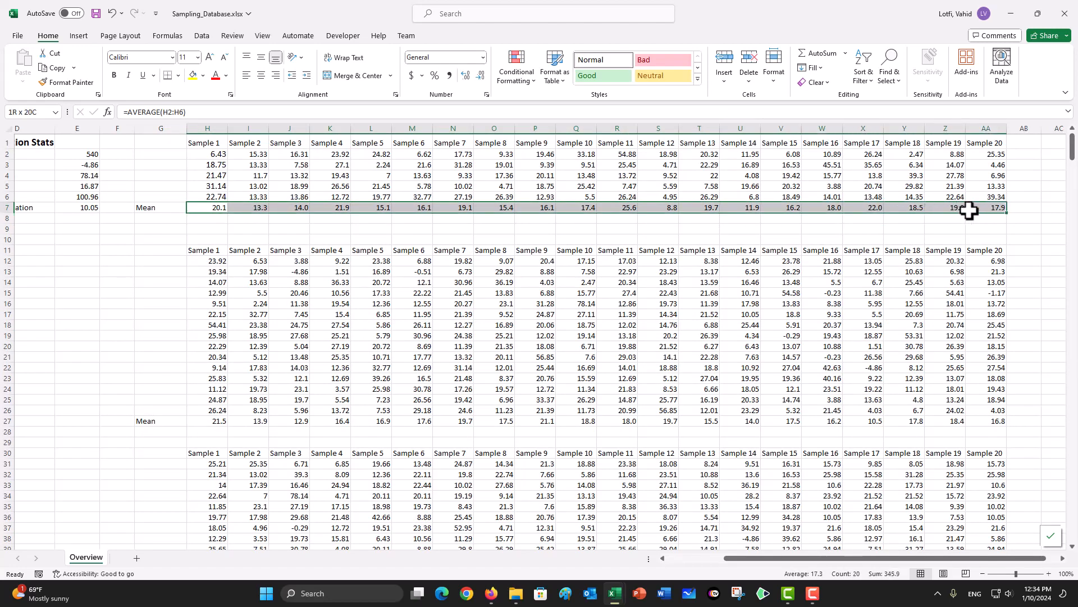
left_click(55, 68)
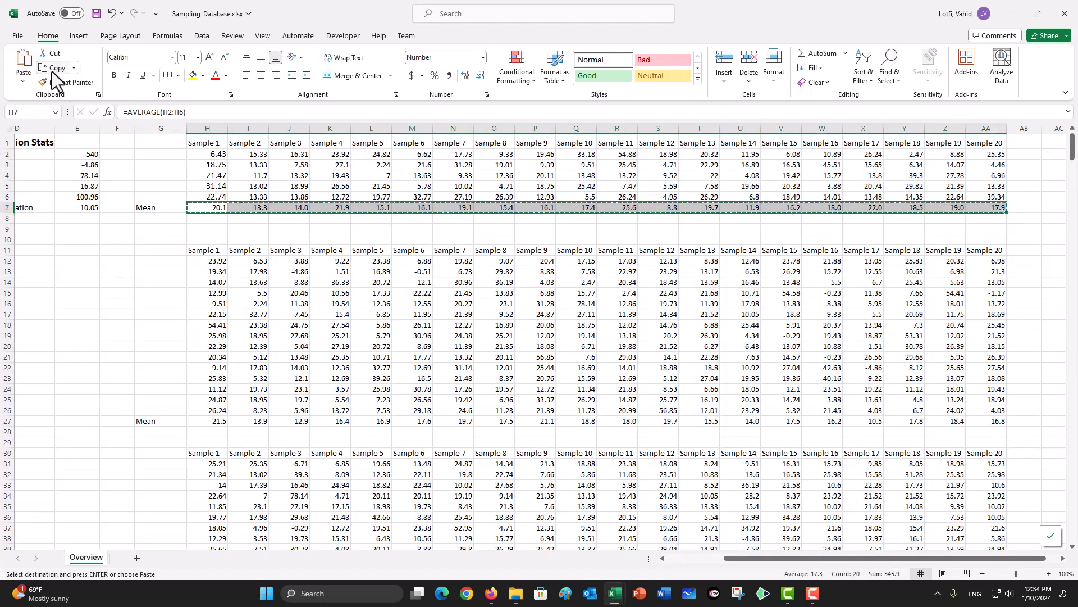
scroll(247, 426, "down", 7)
scroll(251, 425, "down", 6)
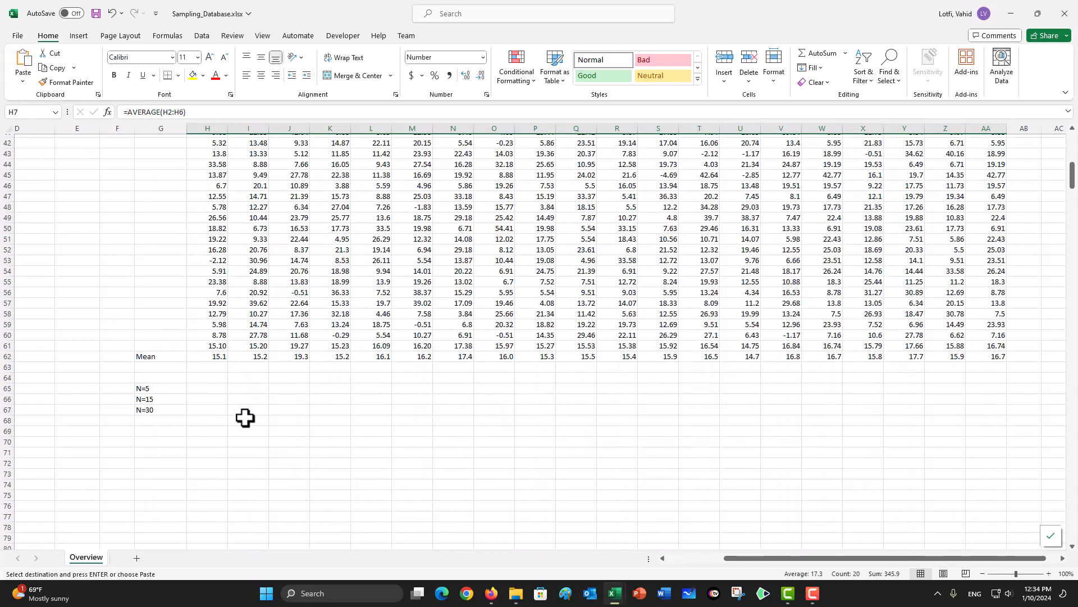
left_click(215, 389)
key("ctrl+shift+v")
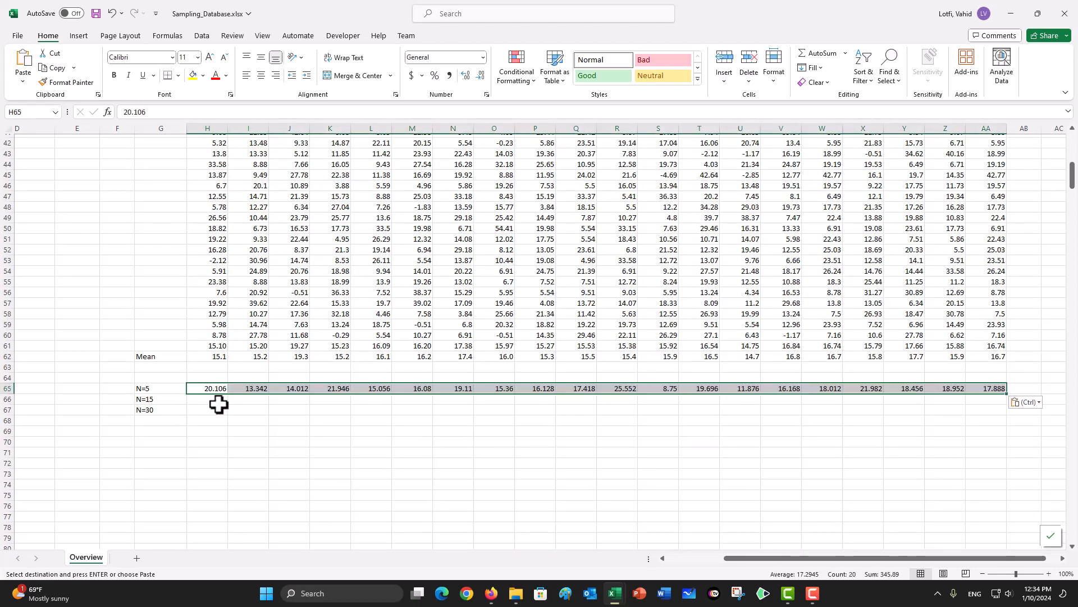
Step: Copy the second sample set's means from H27:AA27 and paste them as values into the N=15 row, starting at H66
left_click(215, 400)
scroll(213, 314, "up", 6)
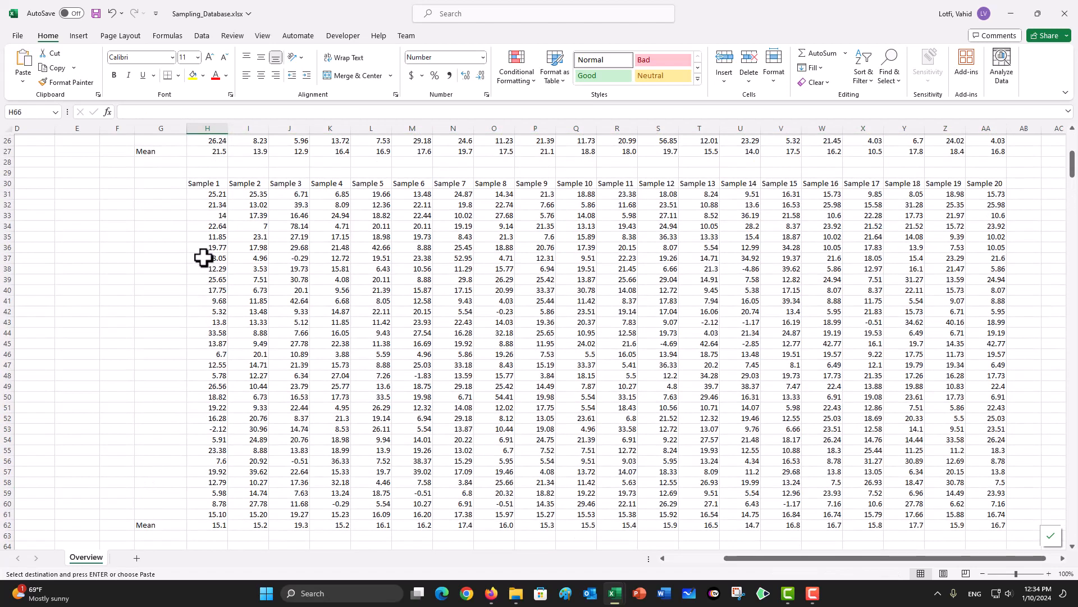
left_click_drag(204, 185, 975, 182)
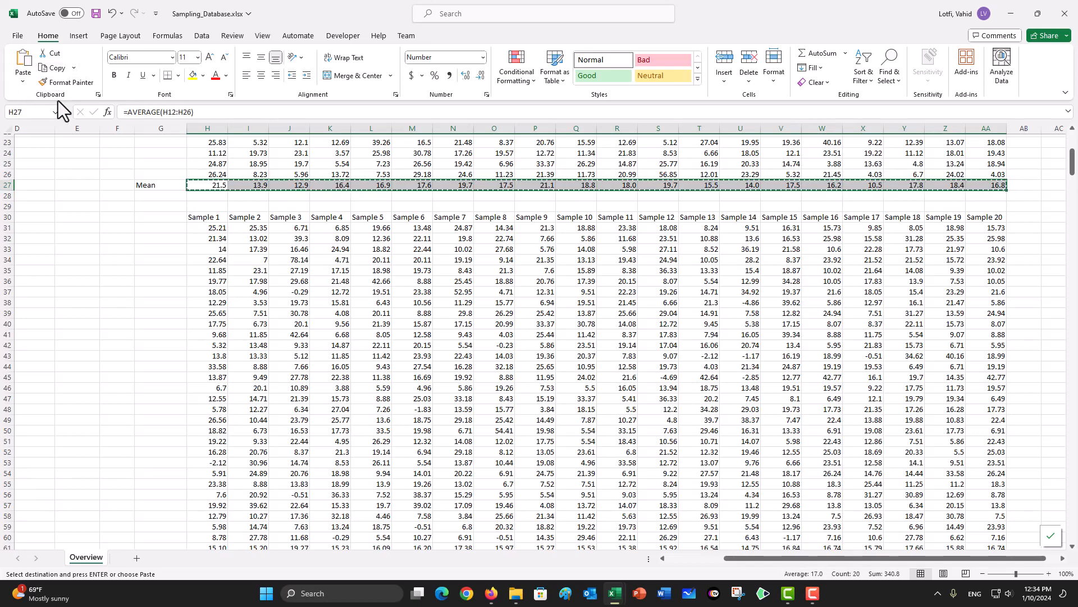
scroll(113, 323, "down", 7)
left_click(210, 365)
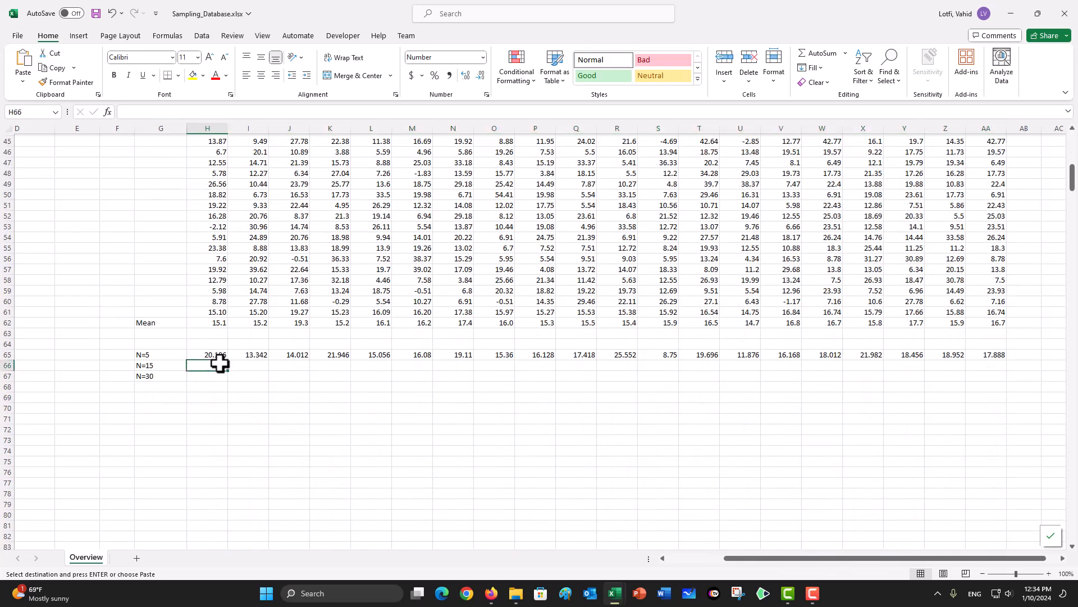
left_click(22, 82)
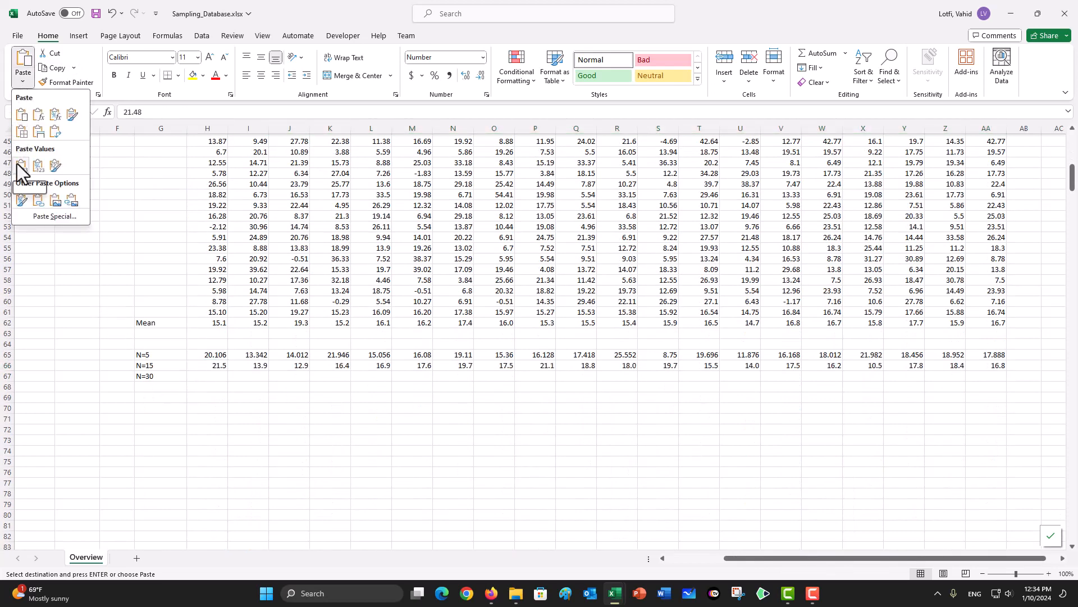
left_click(22, 167)
Step: Copy the third sample set's means from H62:AA62 and paste them as values into the N=30 row, starting at H67
scroll(281, 309, "up", 10)
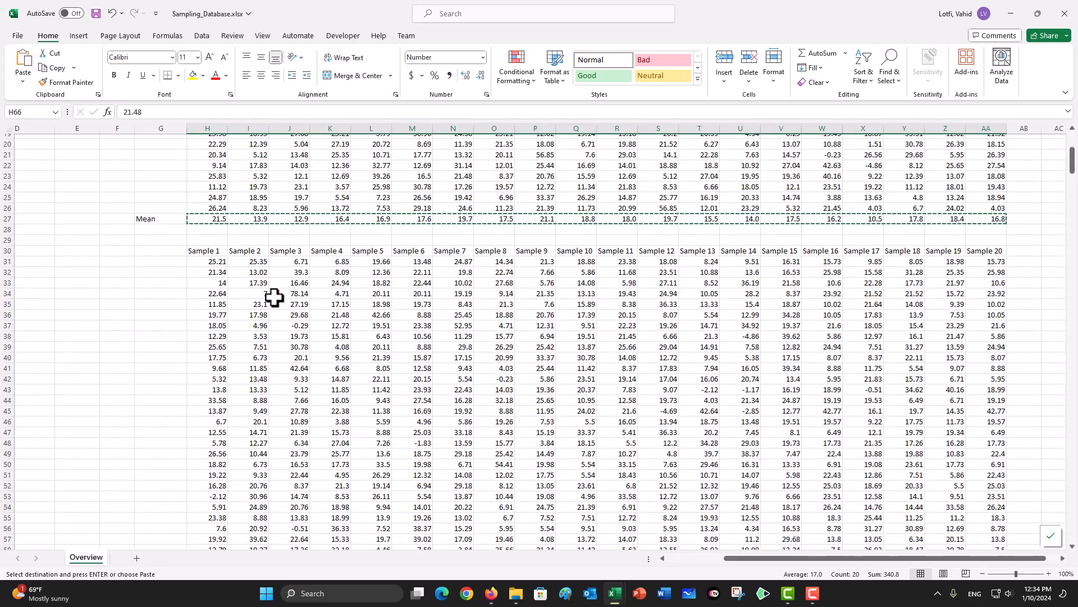
scroll(272, 320, "down", 9)
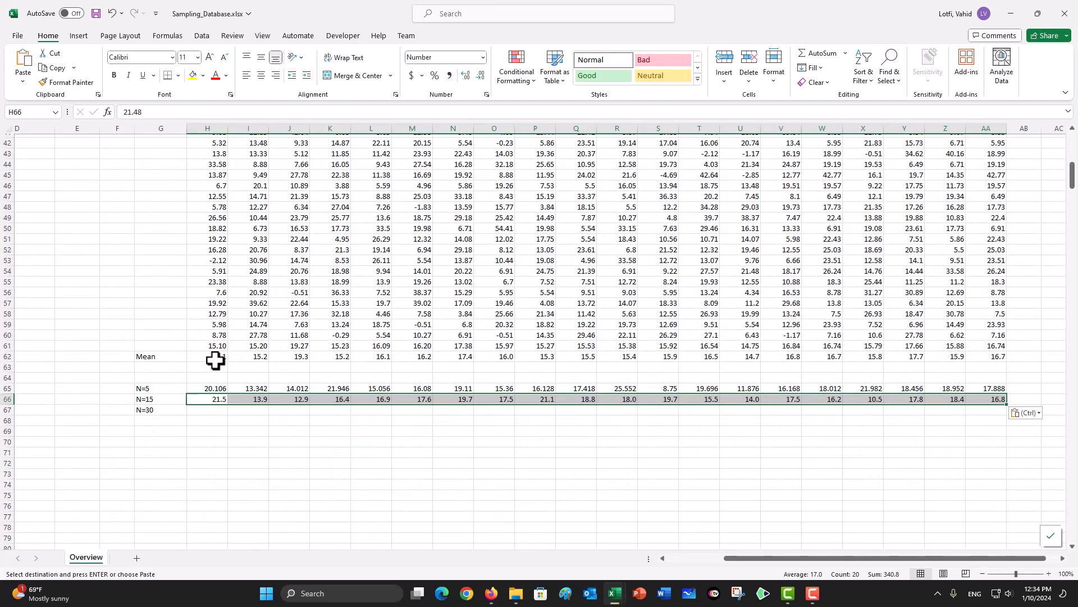
left_click_drag(215, 357, 983, 359)
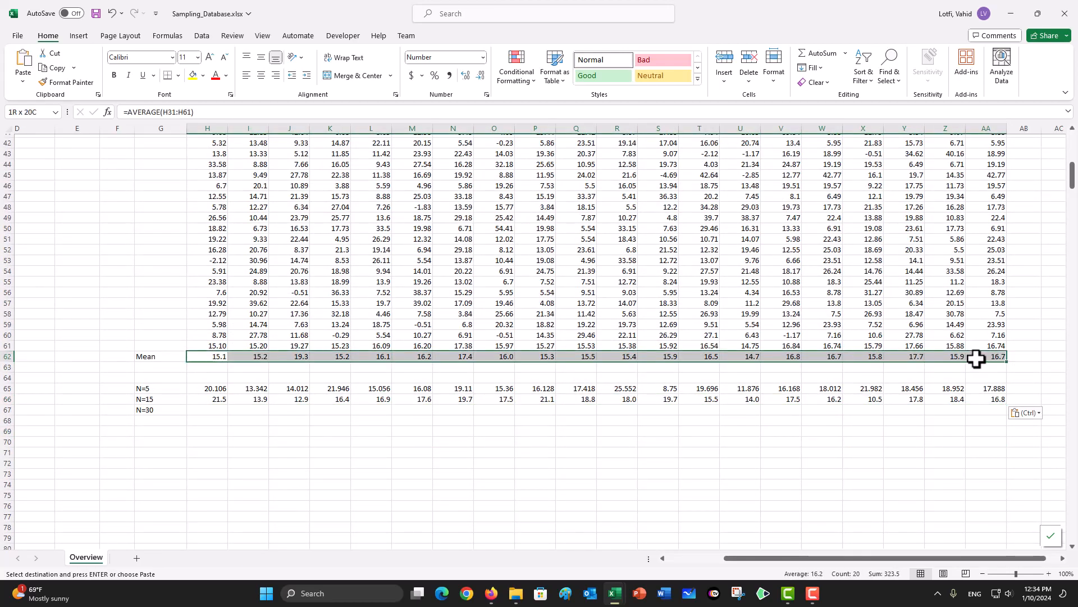
left_click(53, 68)
left_click(207, 411)
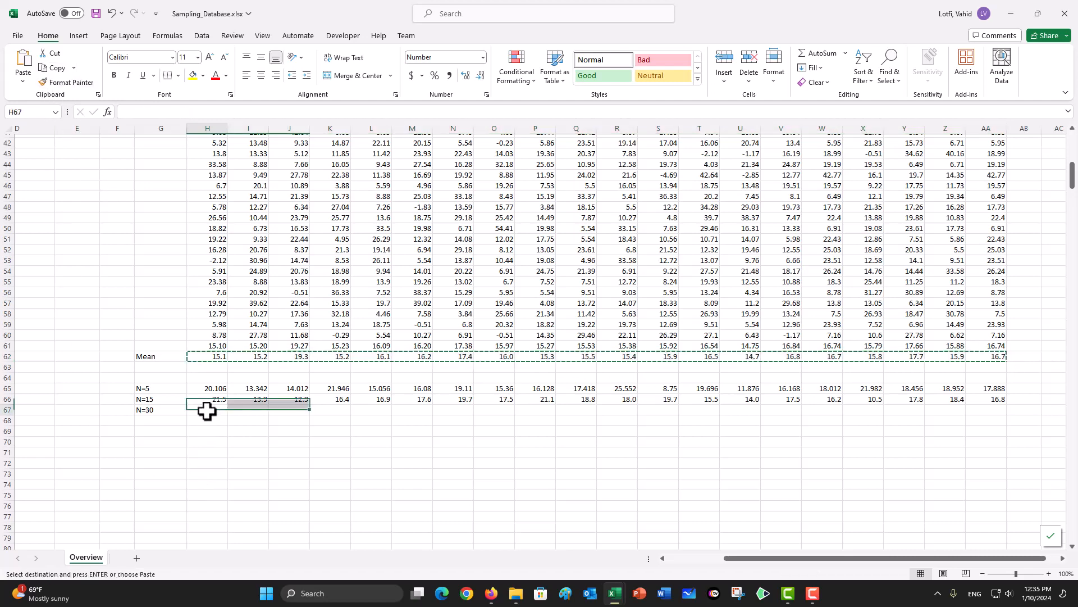
left_click(23, 80)
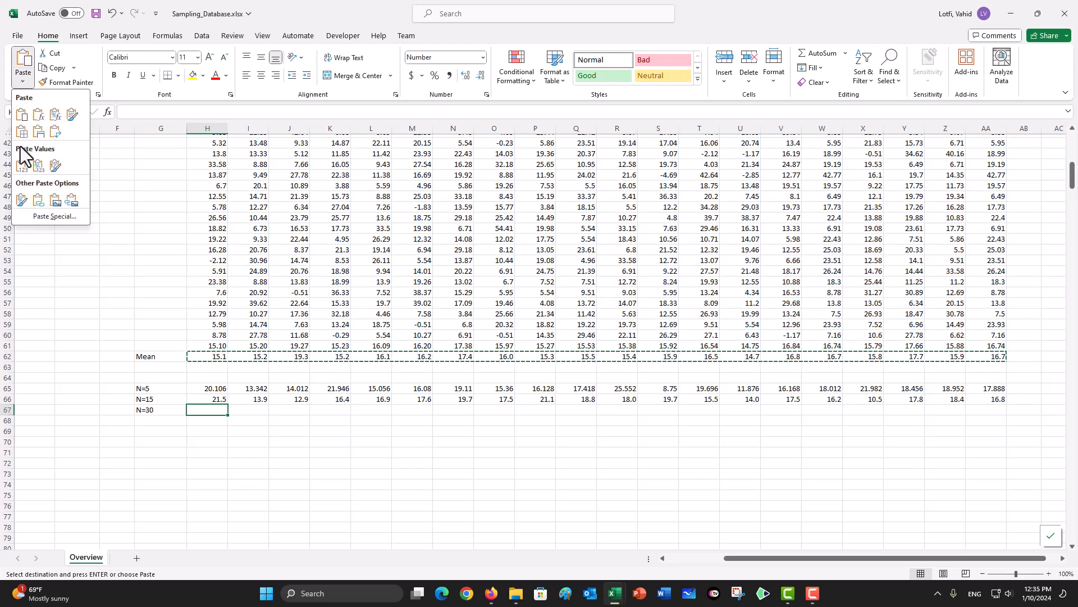
left_click(22, 166)
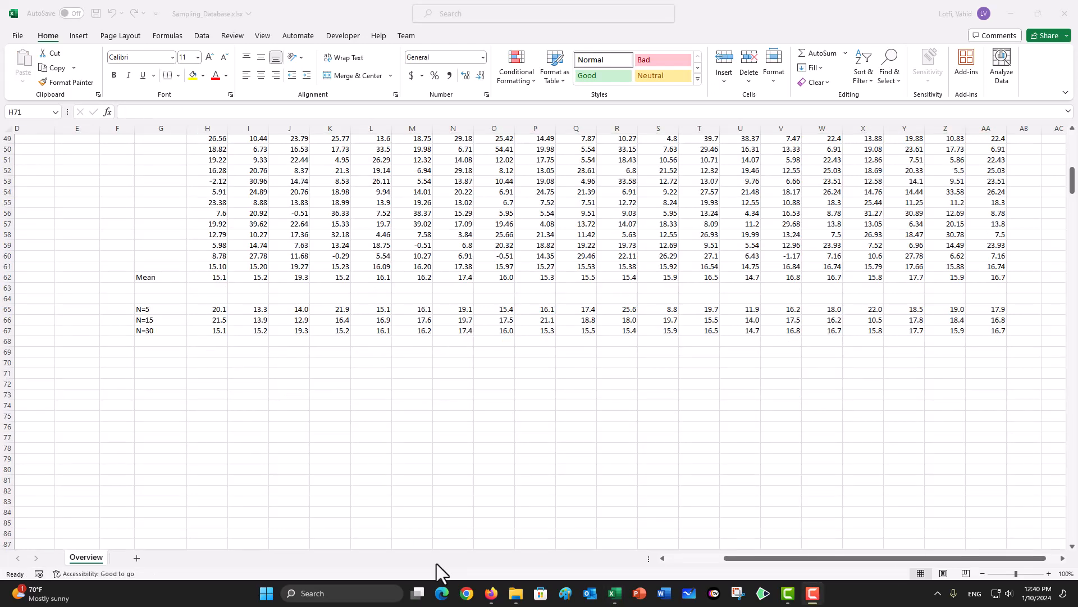
Step: Insert a custom combo chart of G65:AA67 with the N=30 series changed to Clustered Column like the other two
left_click(322, 556)
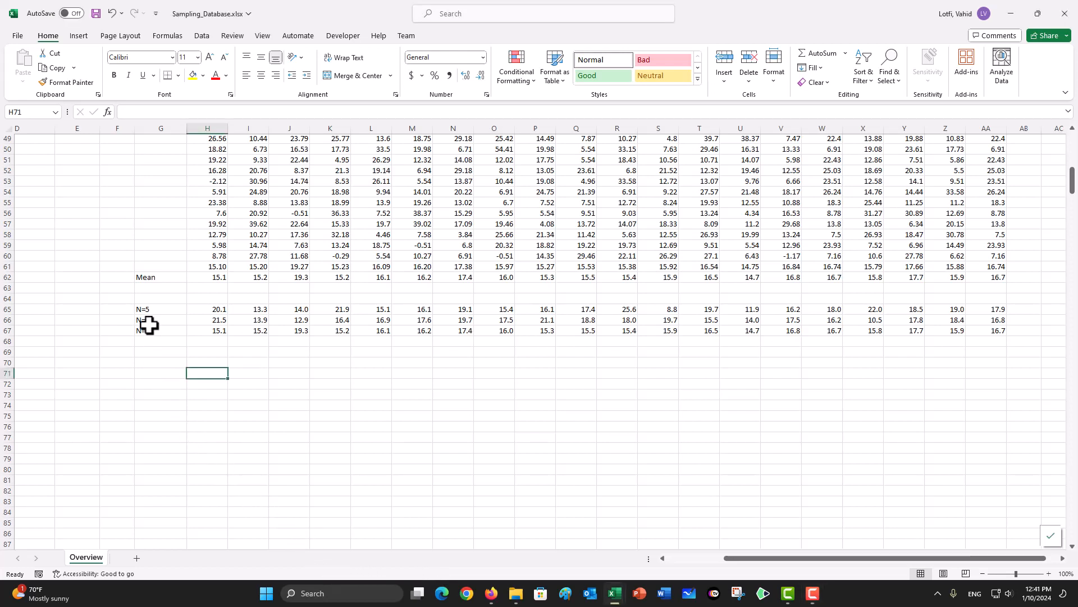
left_click_drag(148, 309, 995, 332)
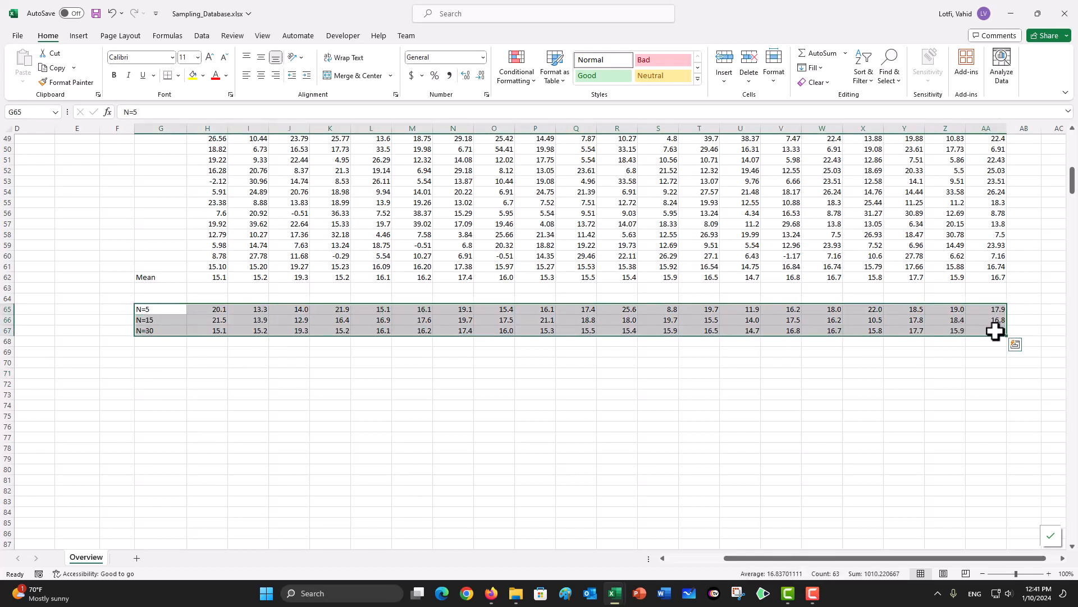
left_click(79, 37)
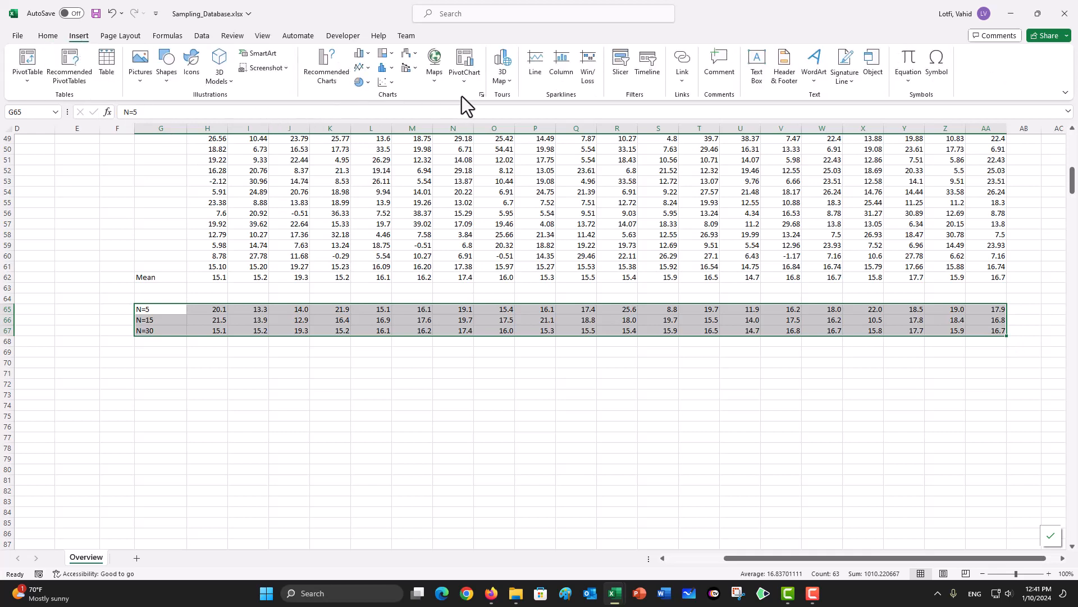
left_click(482, 96)
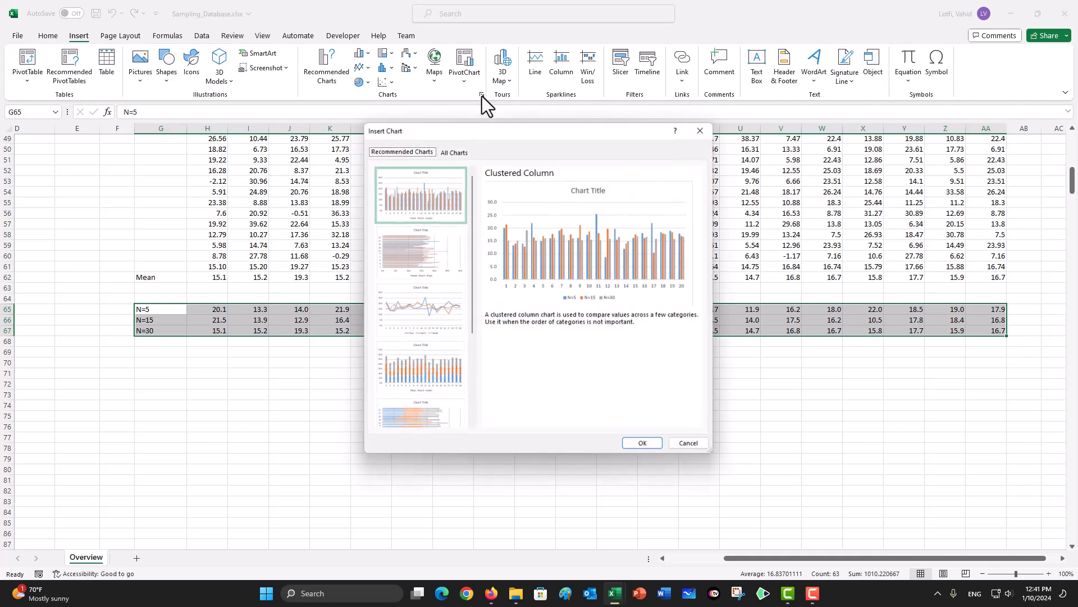
left_click(452, 150)
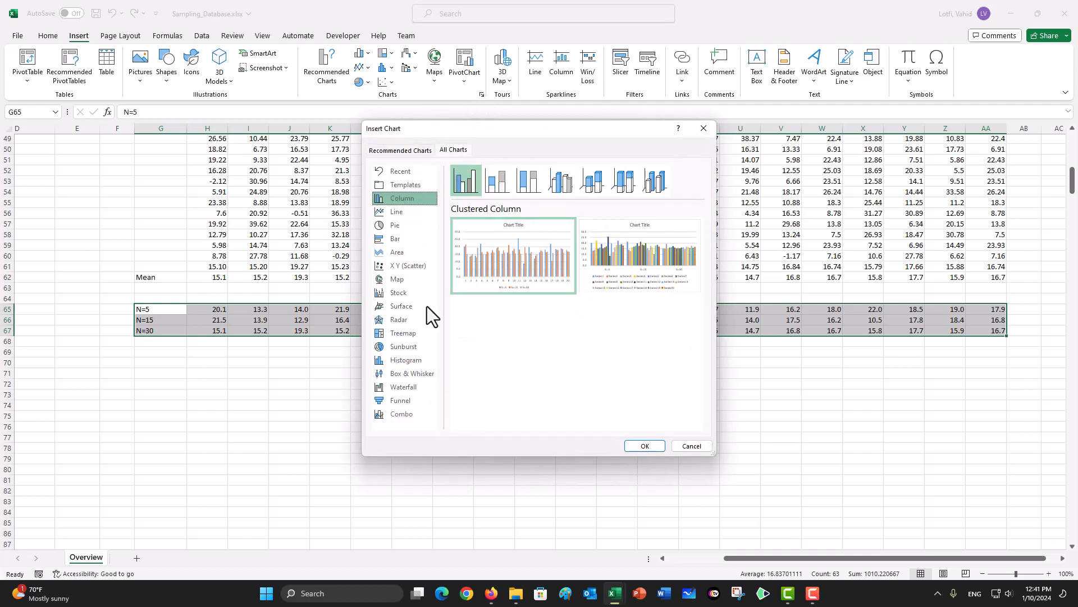
left_click(400, 420)
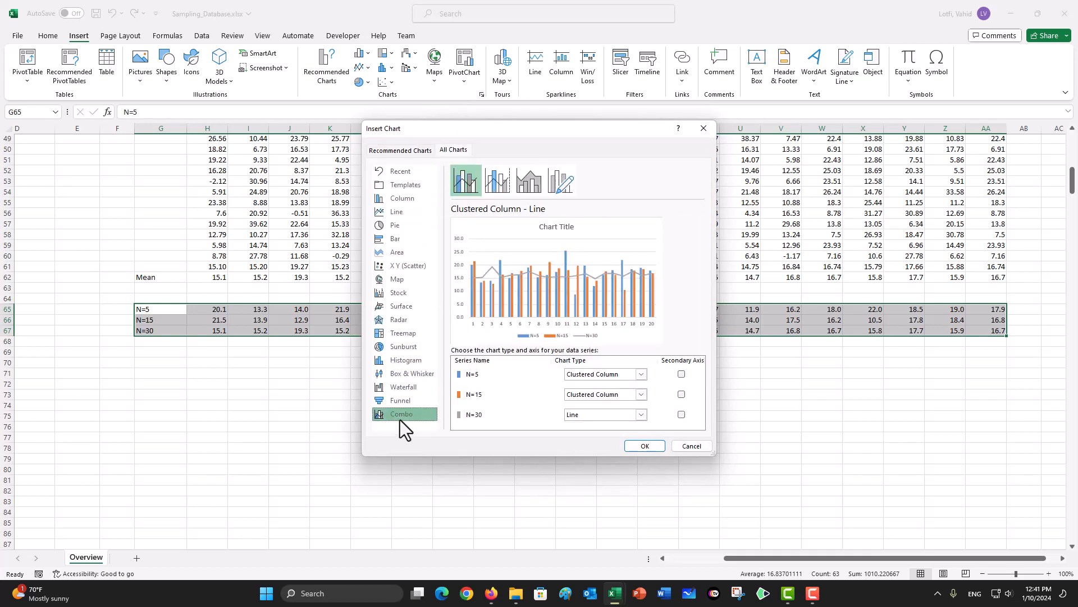
left_click(641, 414)
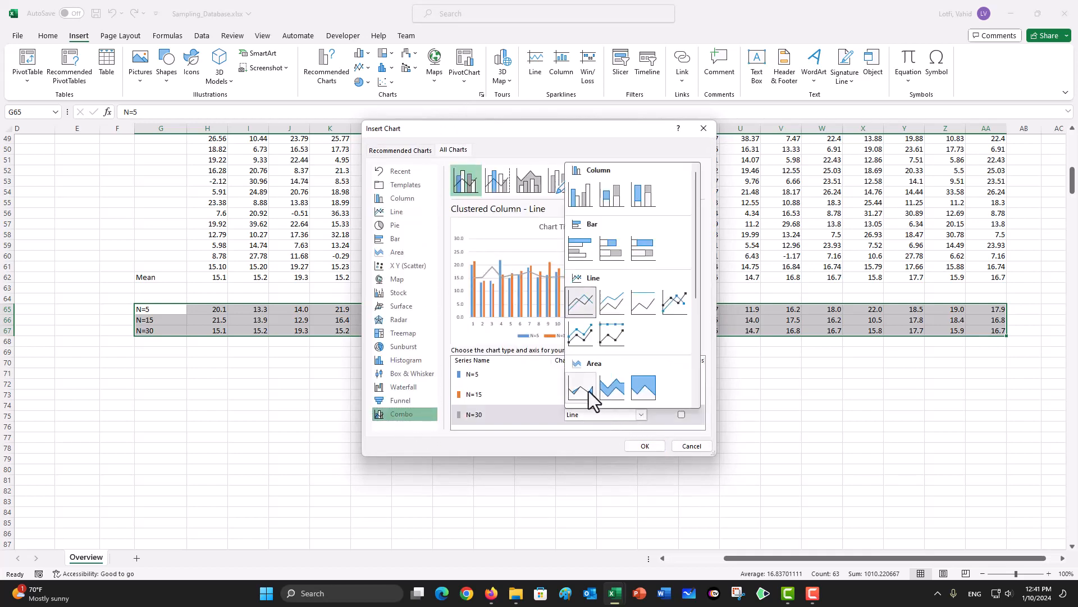
left_click(577, 191)
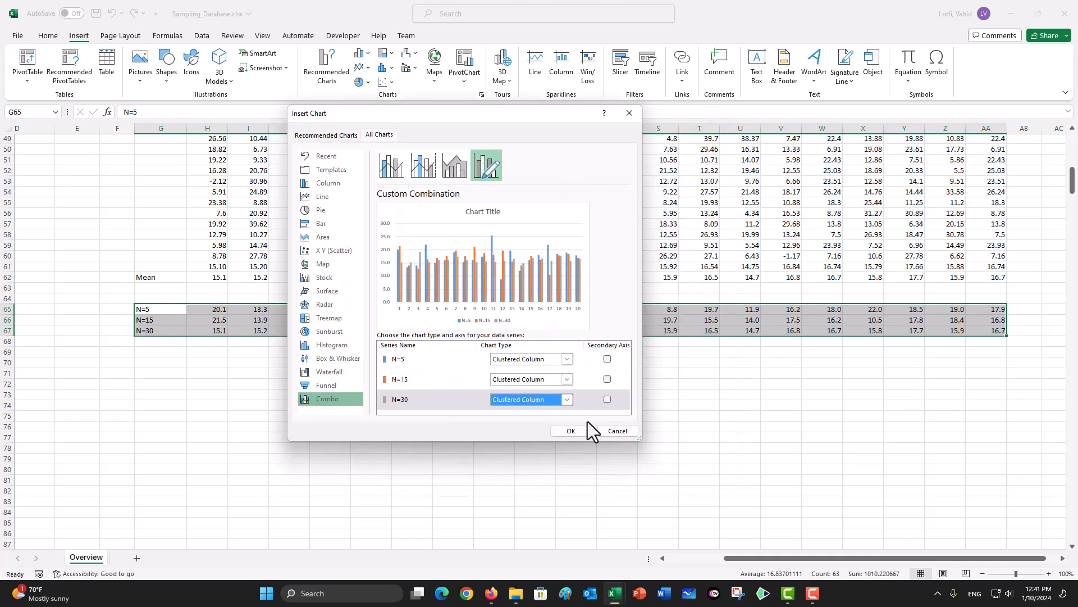
left_click(580, 436)
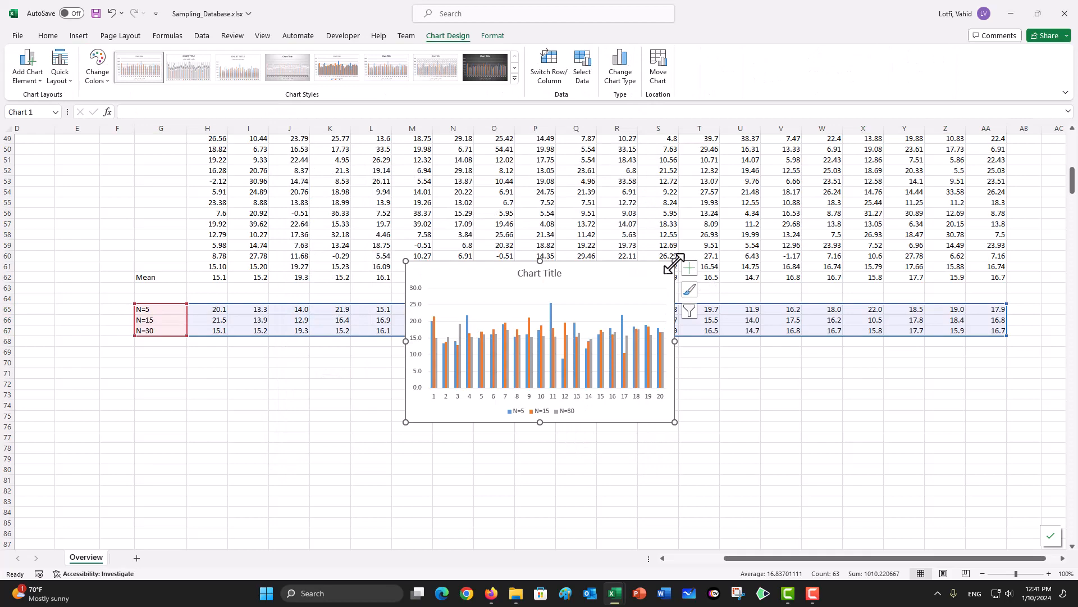
Step: Enlarge the chart and move it clear of the data, below the summary rows with its corner near U70
left_click_drag(674, 261, 723, 198)
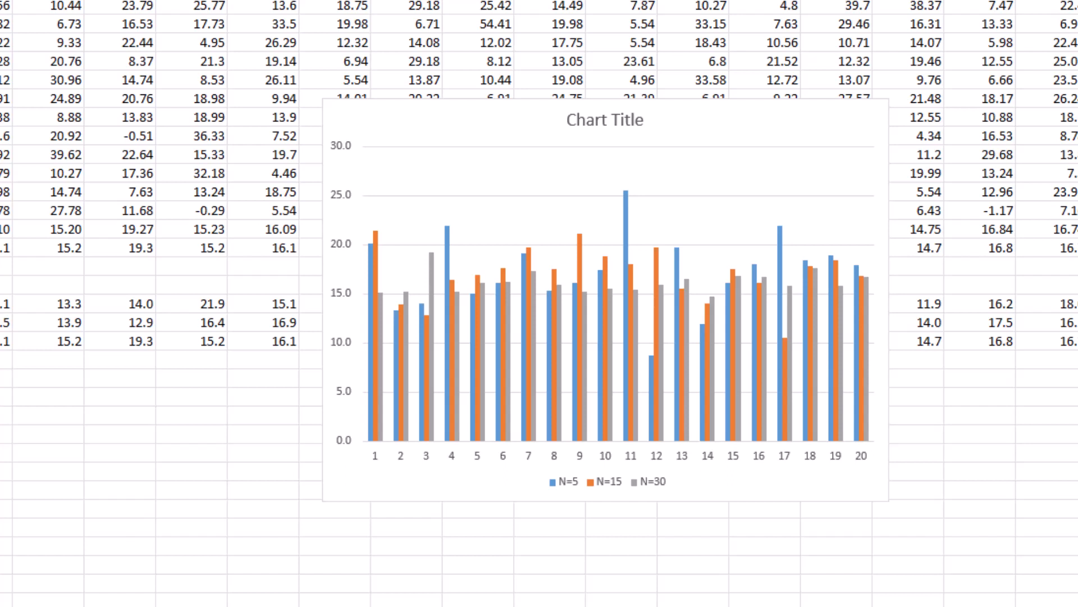
left_click(735, 125)
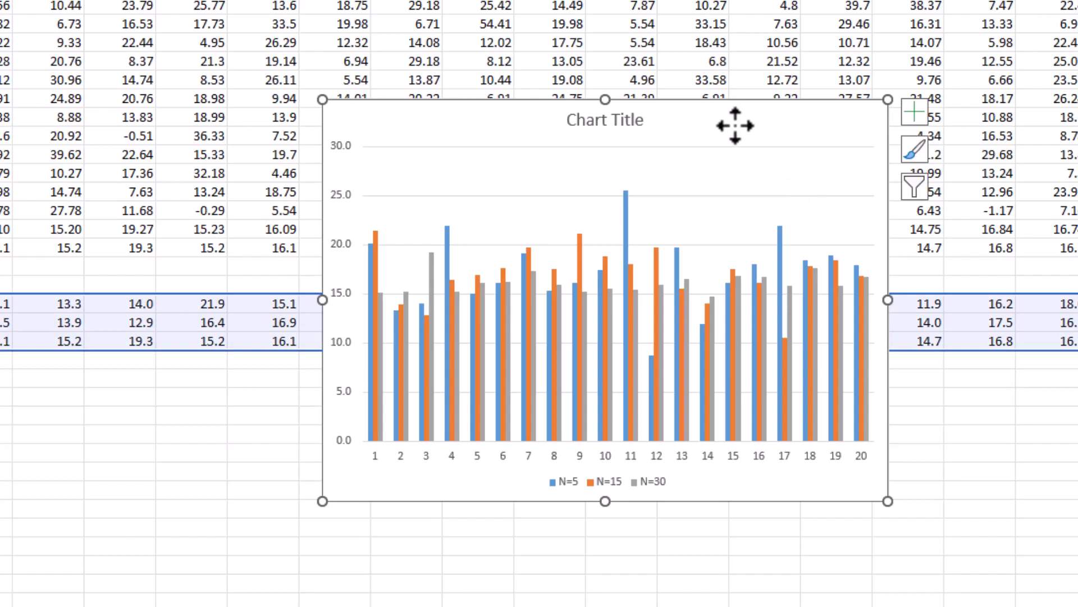
left_click_drag(735, 125, 1077, 401)
left_click_drag(974, 366, 1008, 369)
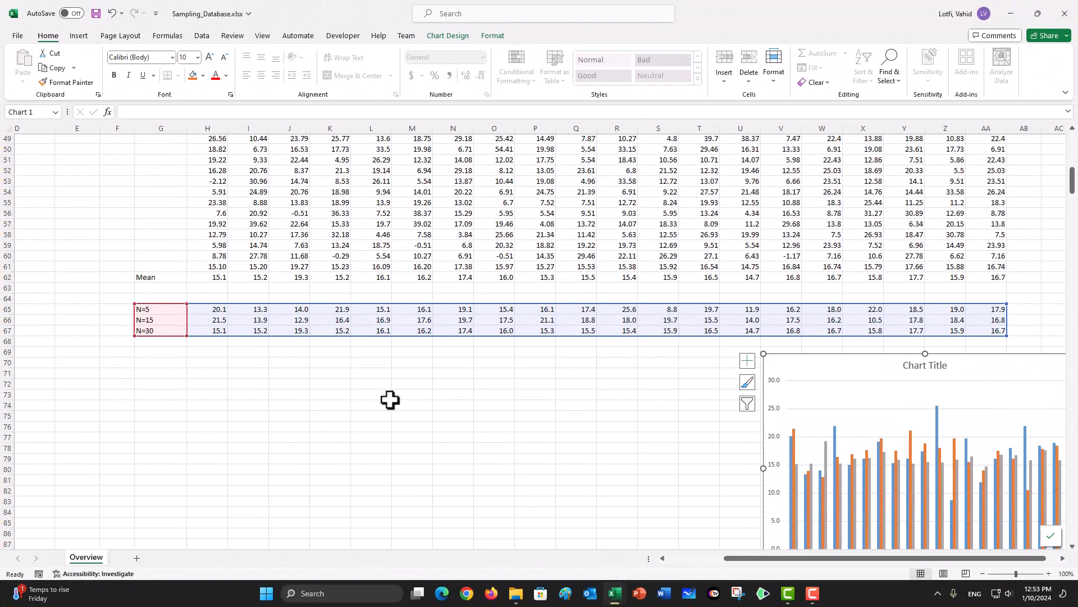
Step: Calculate the minimum of all sample means in H65:AA67 with a MIN formula in G70
left_click(175, 373)
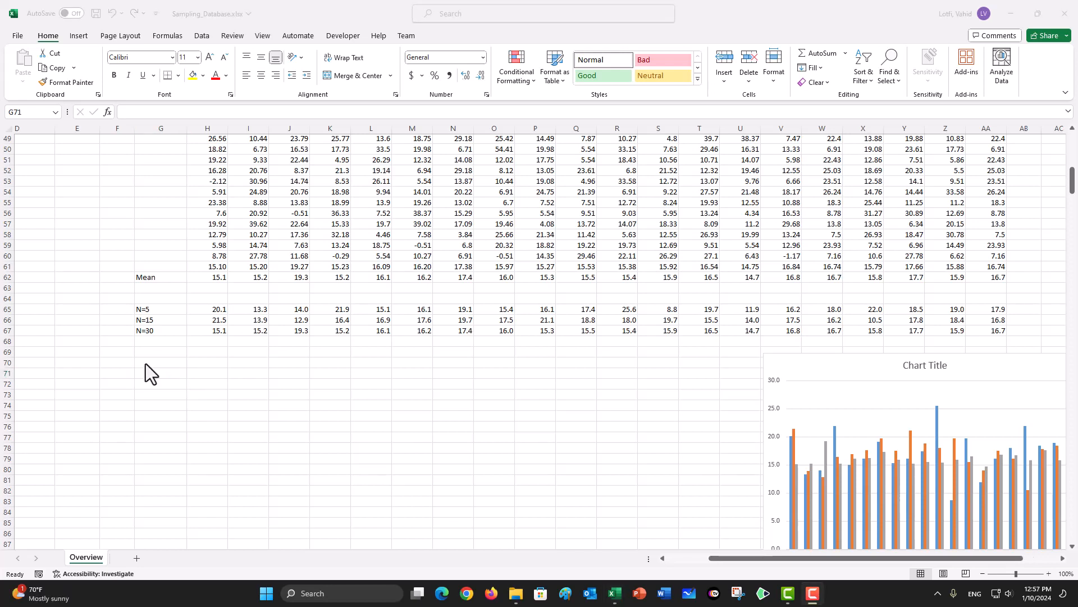
left_click(151, 373)
left_click(145, 363)
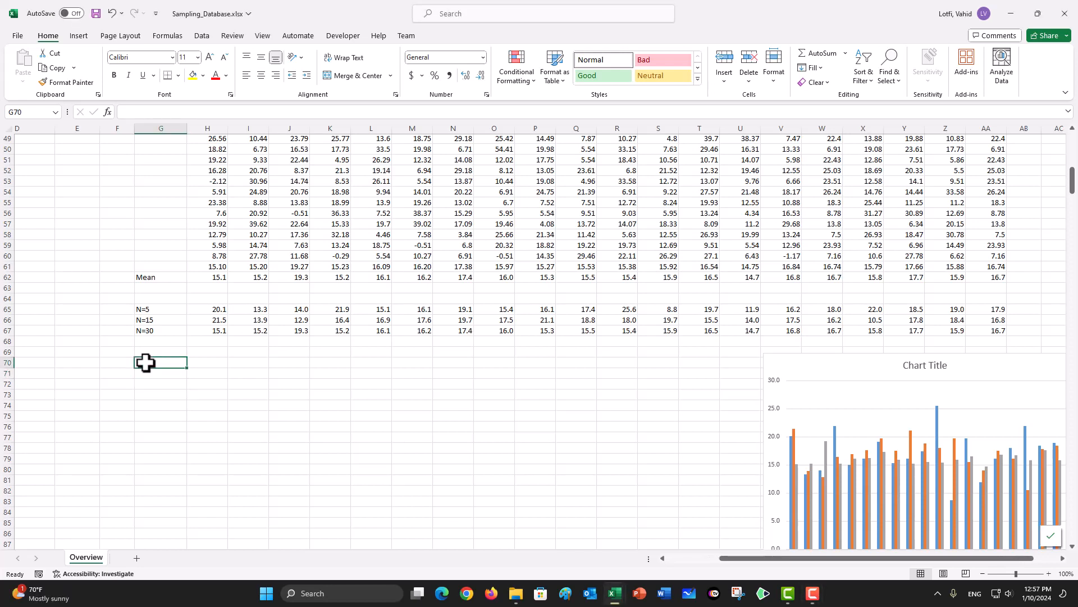
type("=min")
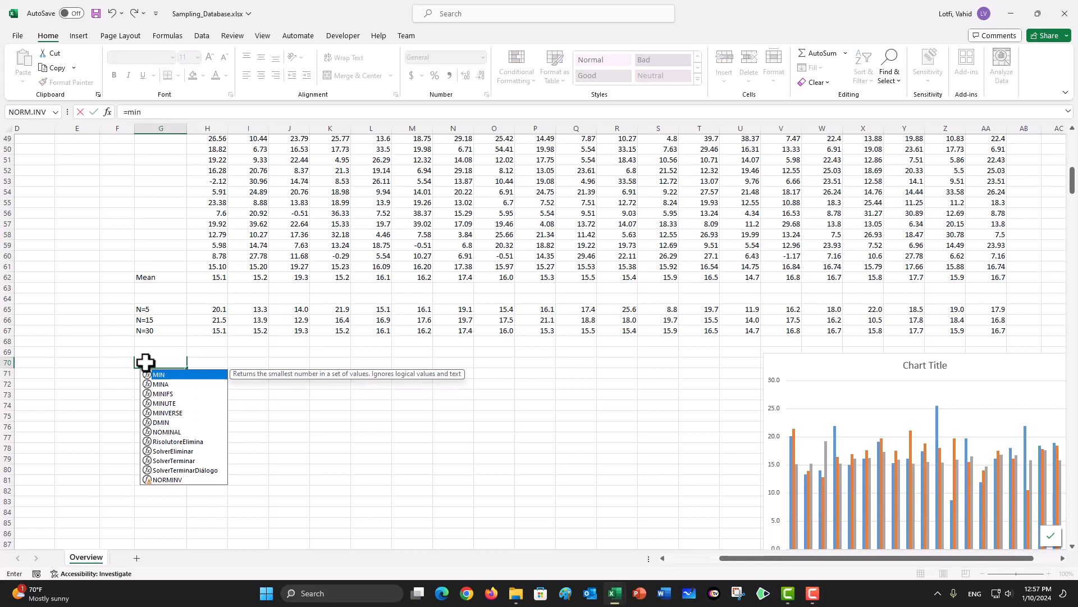
type("(")
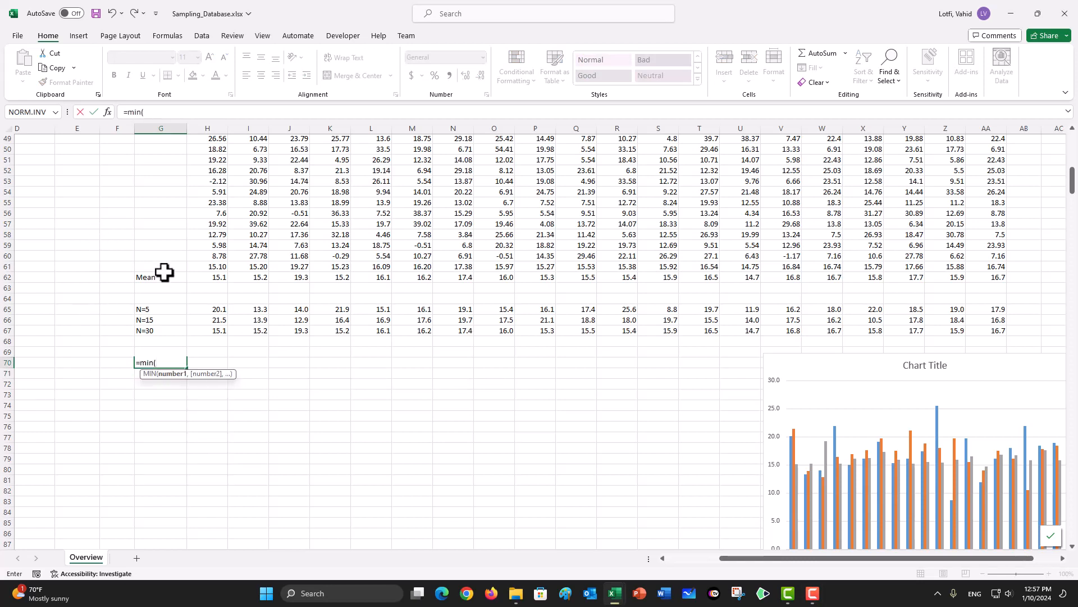
left_click_drag(205, 309, 986, 332)
type(")")
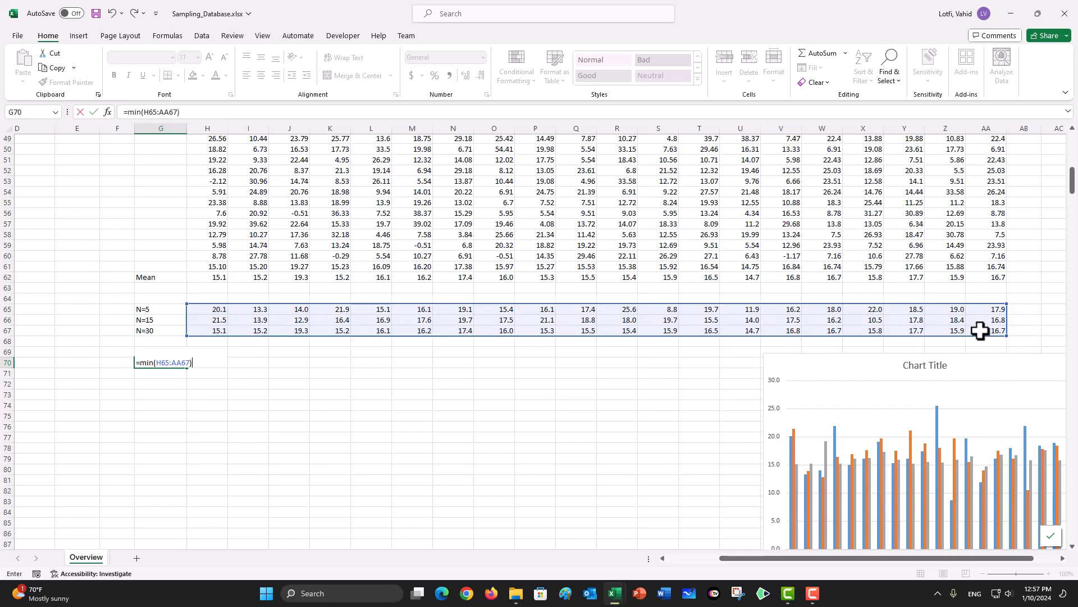
key("Return")
Step: Calculate the maximum of all sample means in H65:AA67 with a MAX formula in G71
key("Down")
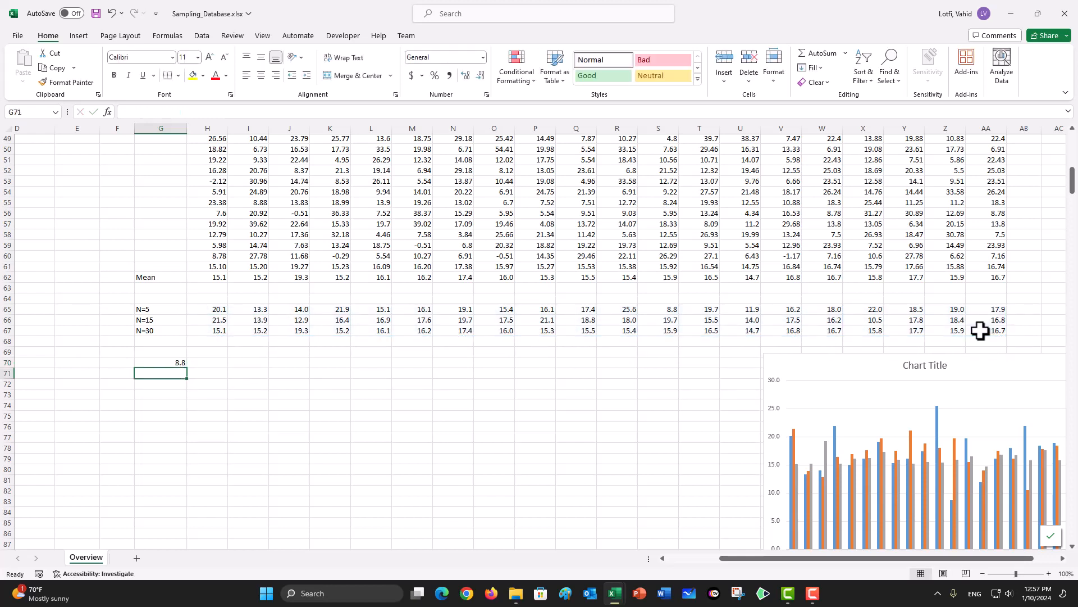
type("=max(")
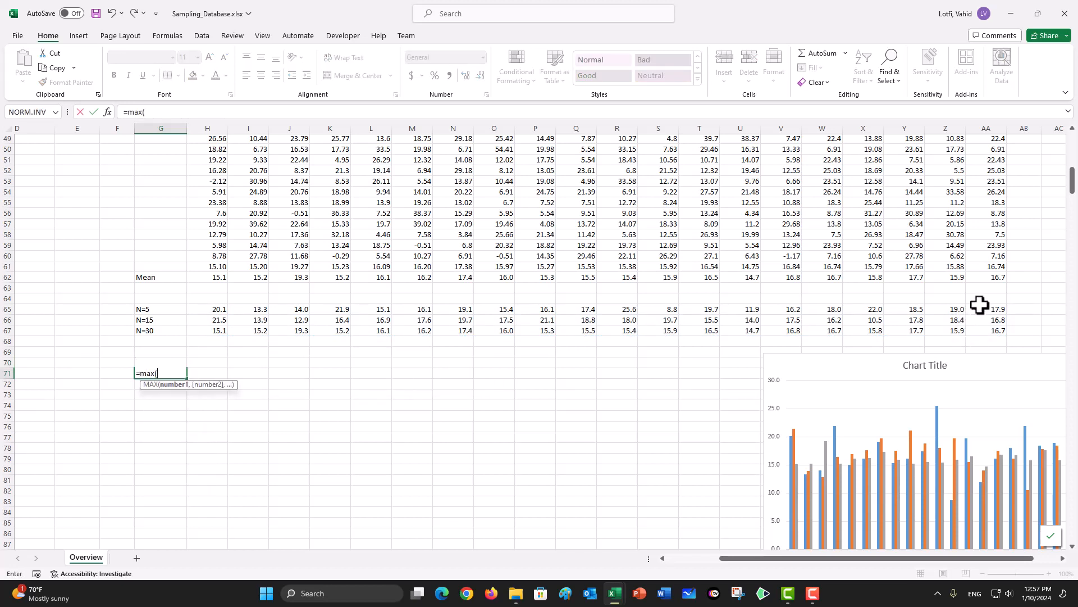
left_click_drag(212, 308, 993, 330)
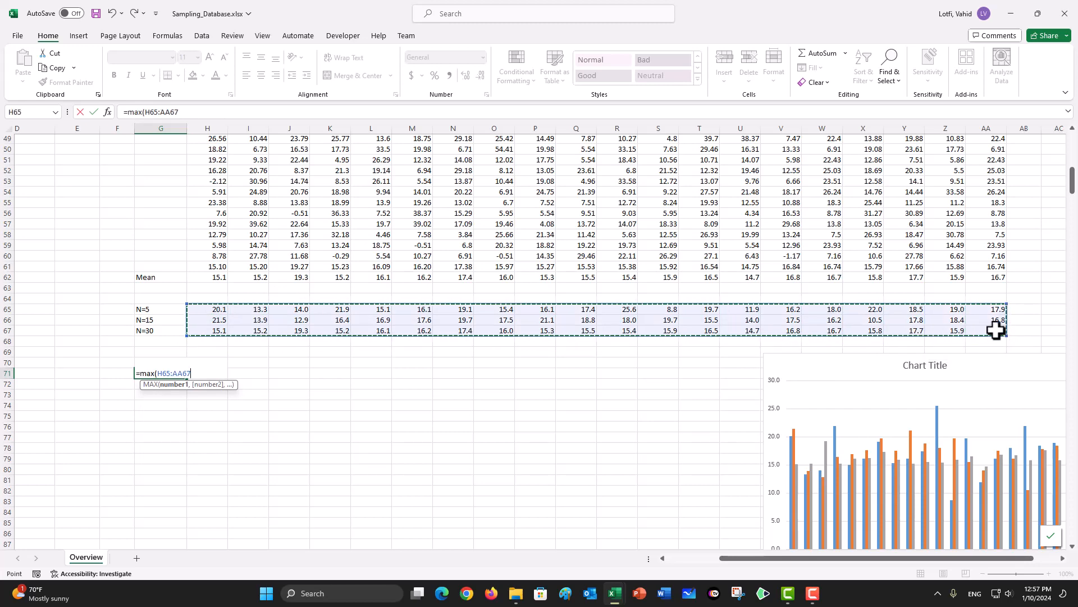
type(")")
key("ctrl+Return")
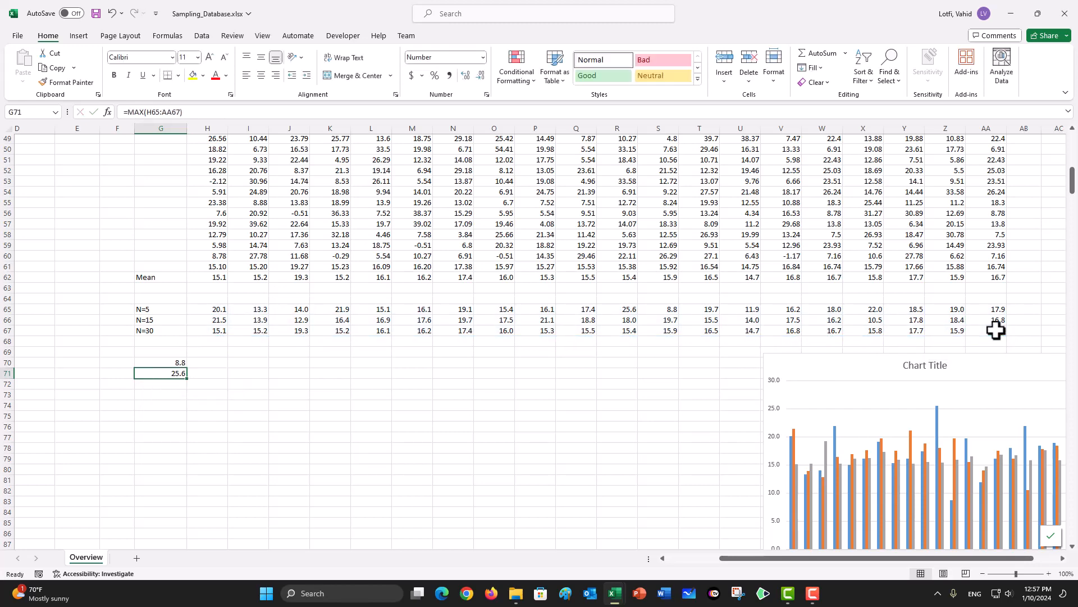
Step: Label the two results by entering Min in F70 and Max in F71
key("Down")
key("Left")
key("Up")
key("Up")
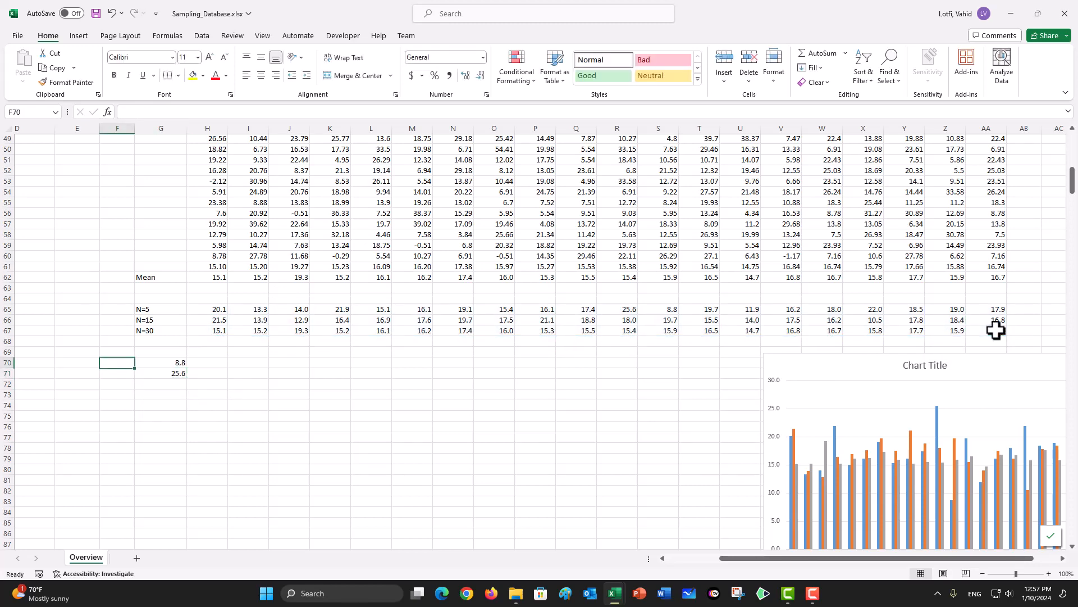
type("Min")
key("Return")
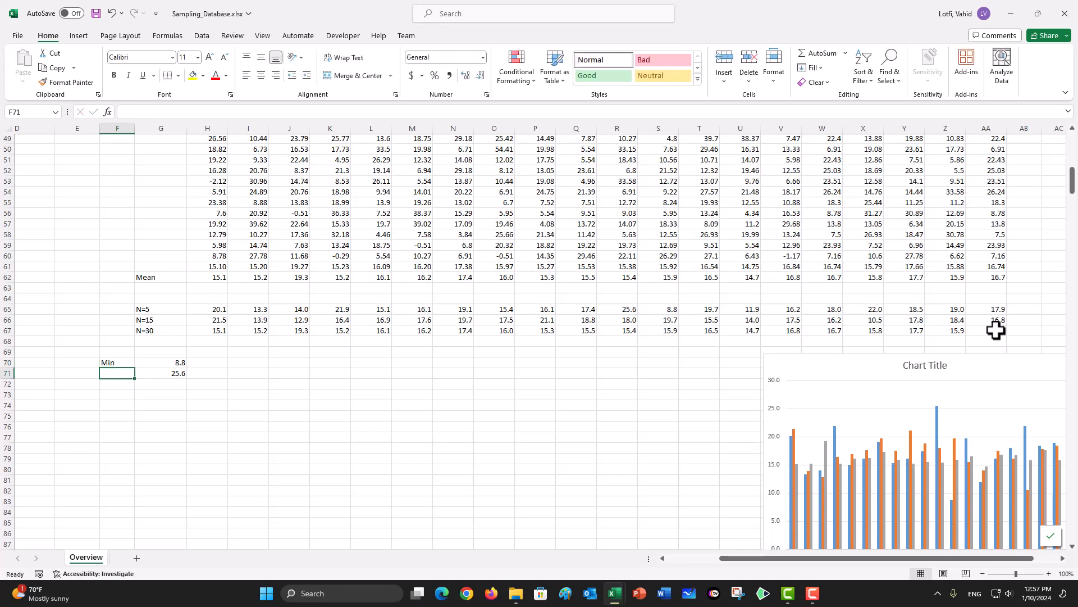
type("Max")
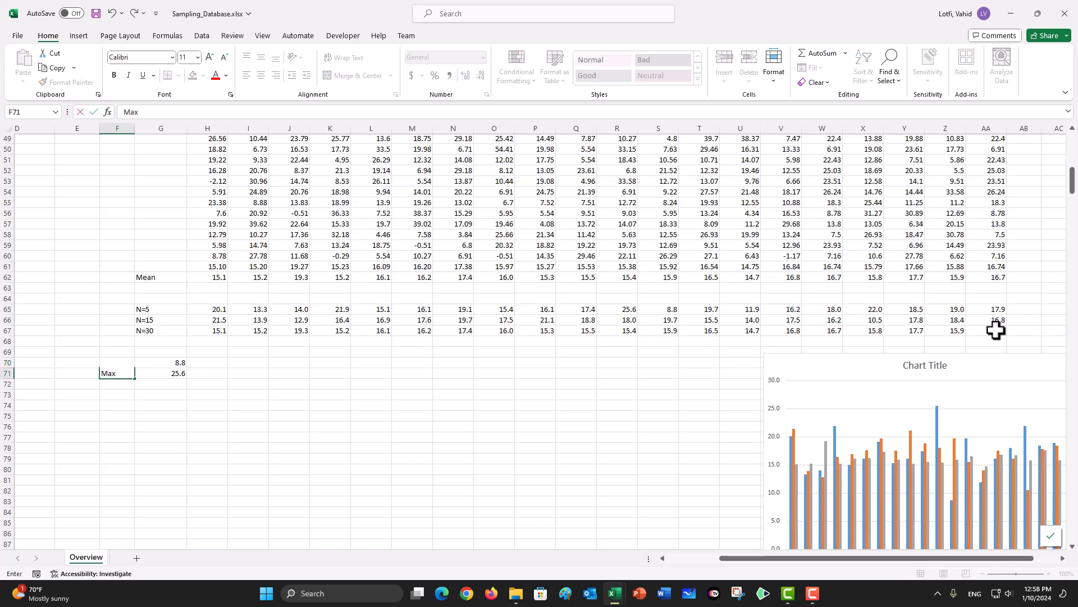
key("Return")
key("Return")
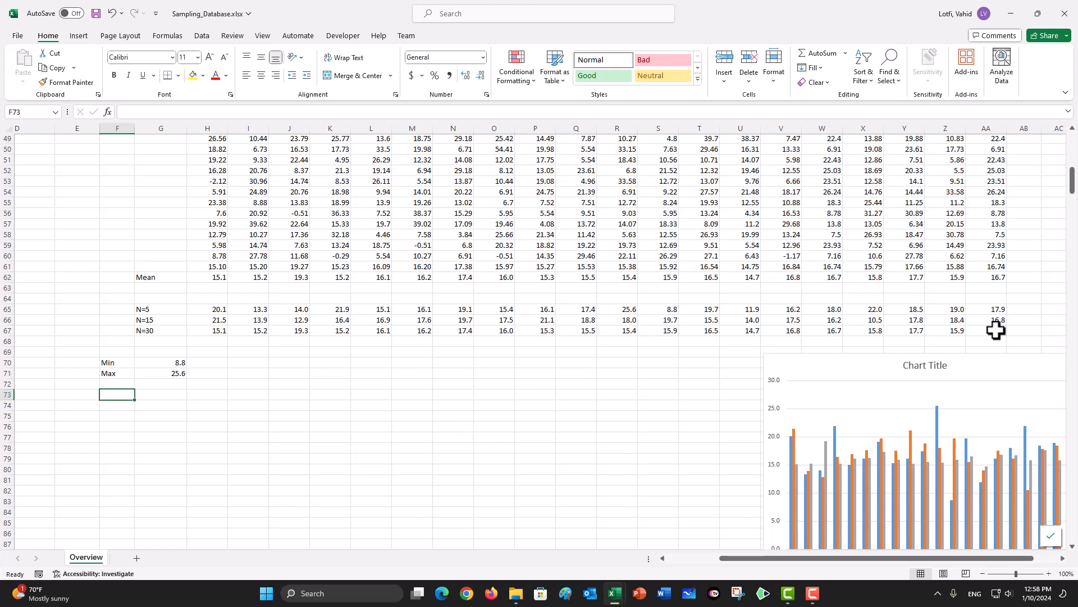
Step: Enter the heading Bin in I71 with the first two bin values, 10 and 12, beneath it
left_click(254, 375)
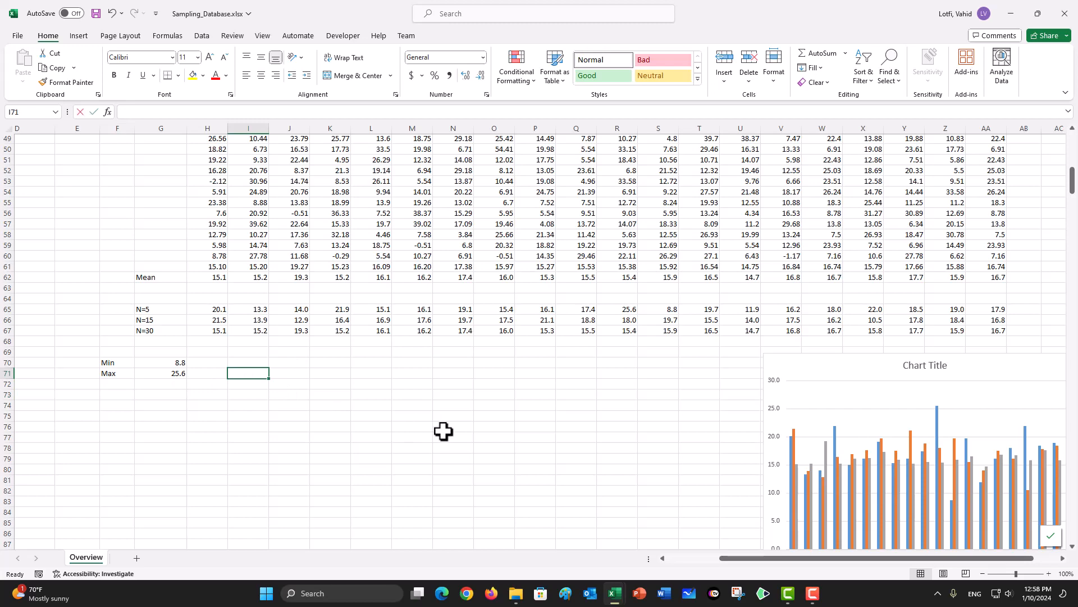
type("Bin")
key("Return")
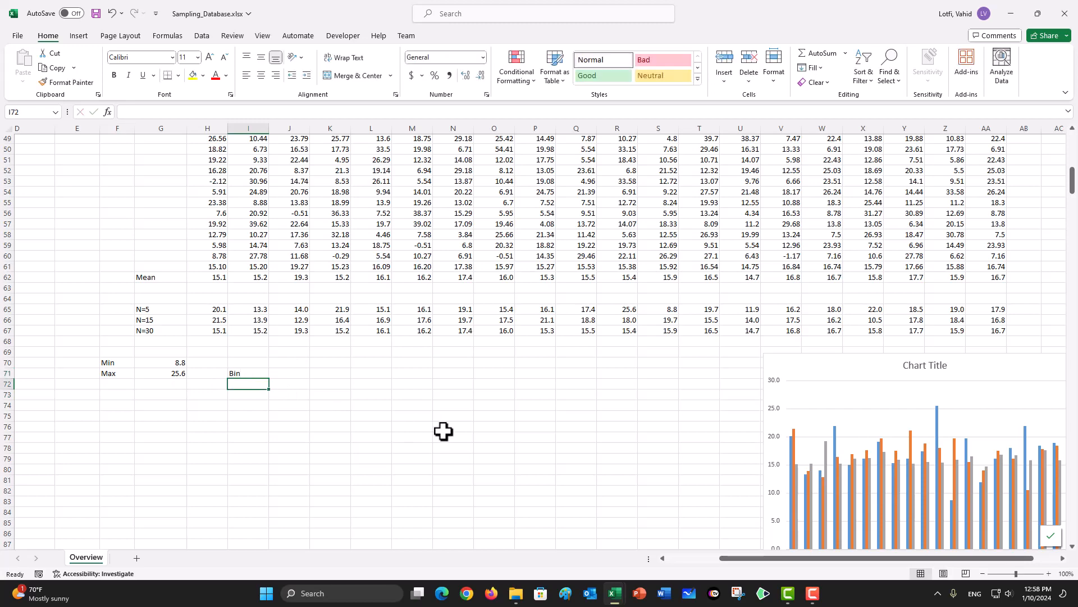
type("10")
key("Return")
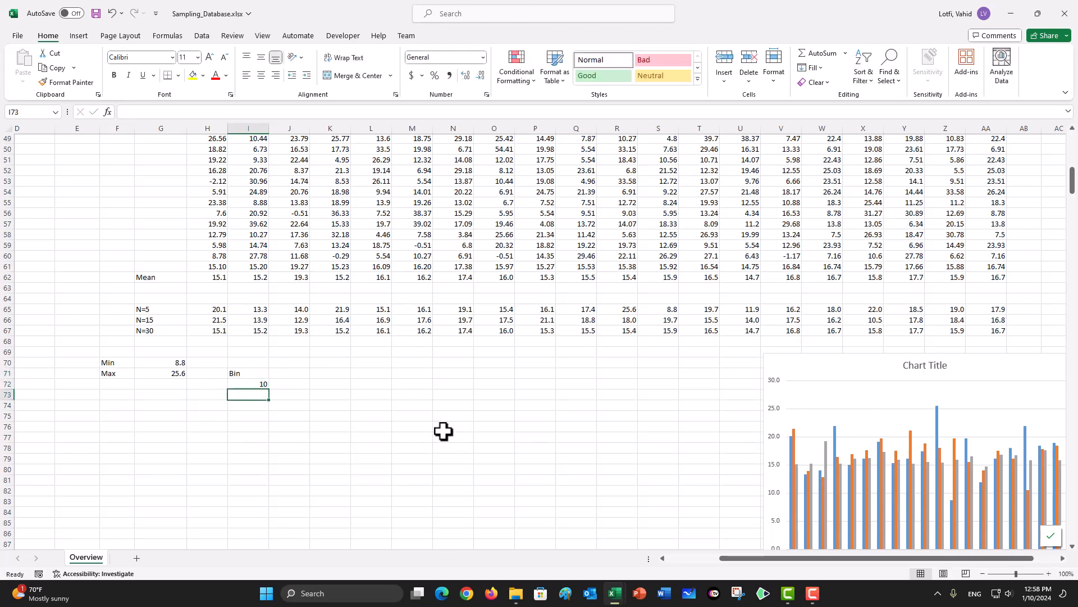
type("12")
key("Return")
Step: Extend the bin series from I72:I73 down to I80 so it ends at 26
key("Up")
key("Up")
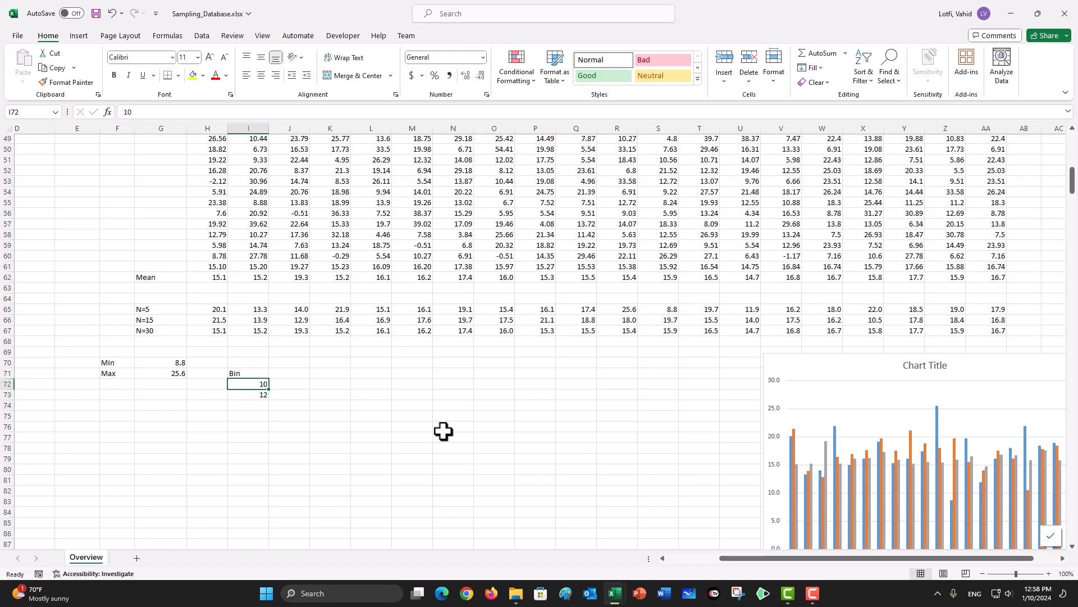
key("shift+Down")
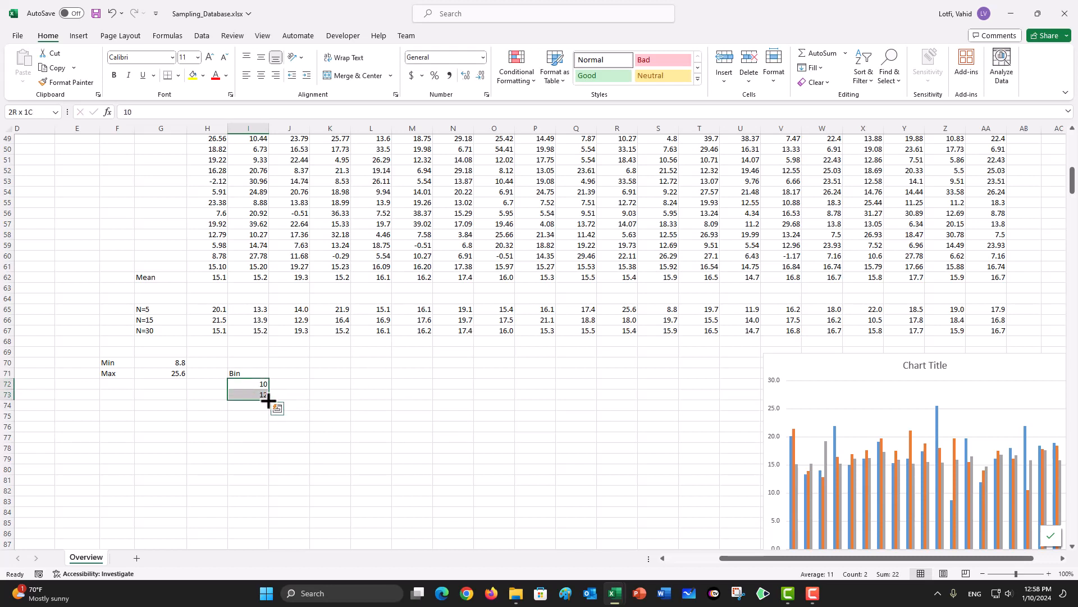
left_click_drag(269, 400, 259, 473)
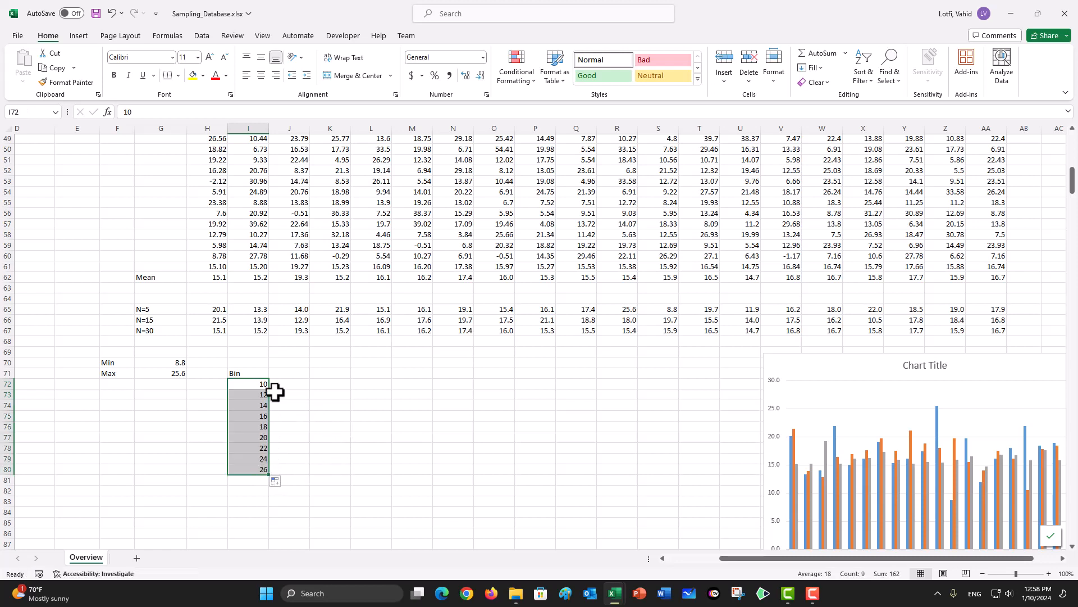
Step: Start the Histogram analysis tool with the N=5 means in $H$65:$AA$65 as its input range
left_click(287, 375)
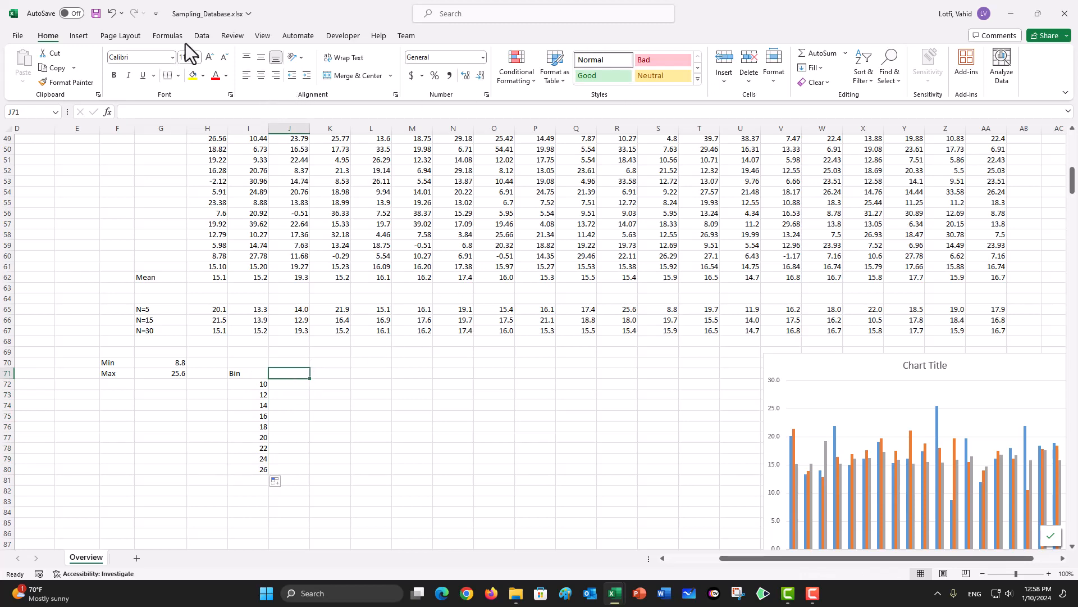
left_click(202, 36)
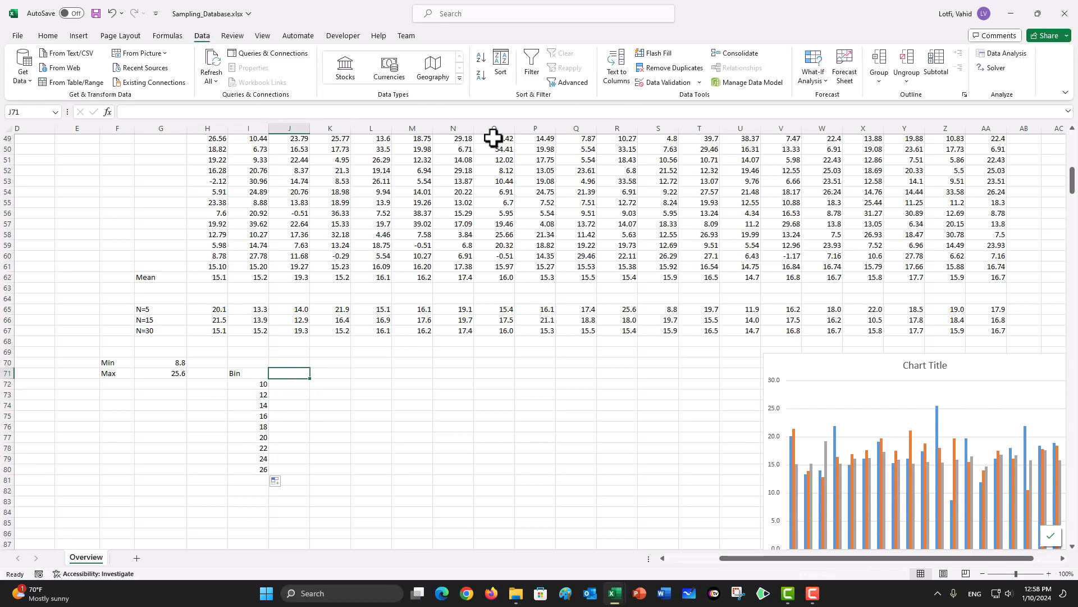
left_click(1000, 55)
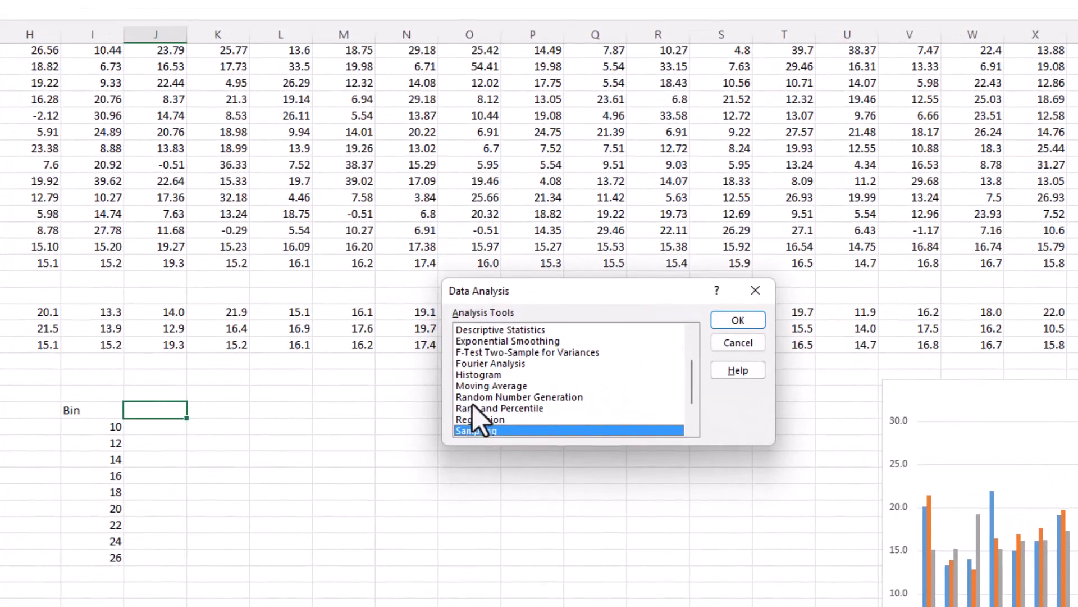
left_click(482, 375)
left_click(739, 320)
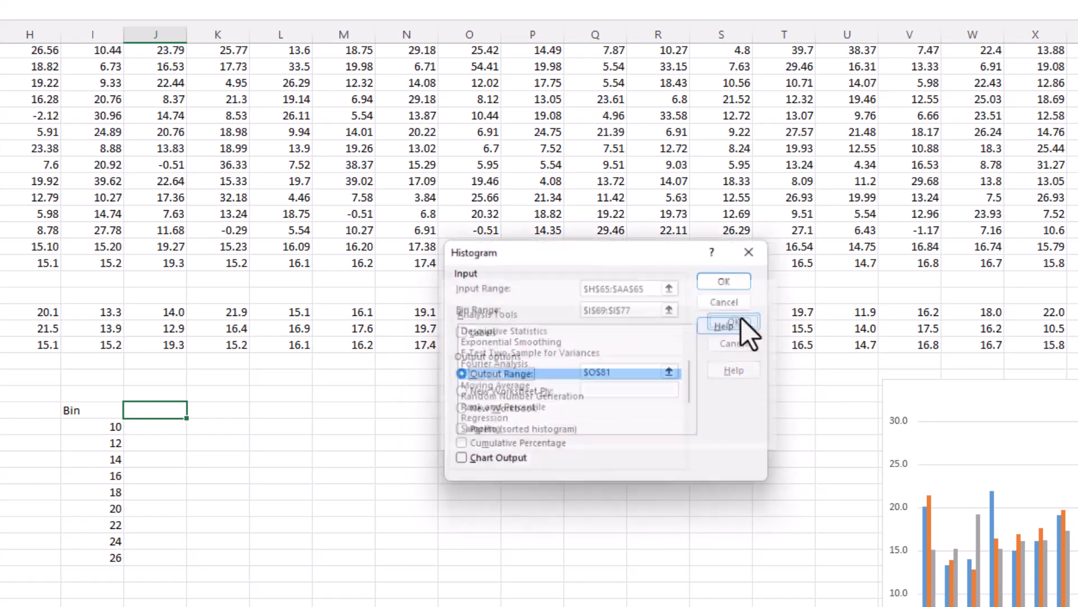
left_click(676, 287)
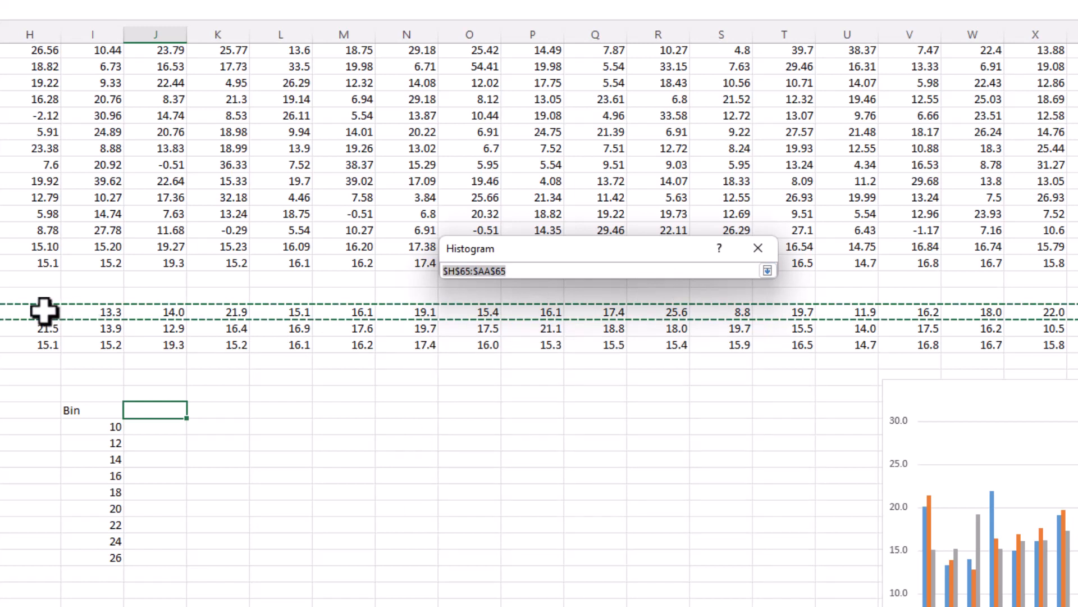
left_click_drag(44, 311, 1076, 315)
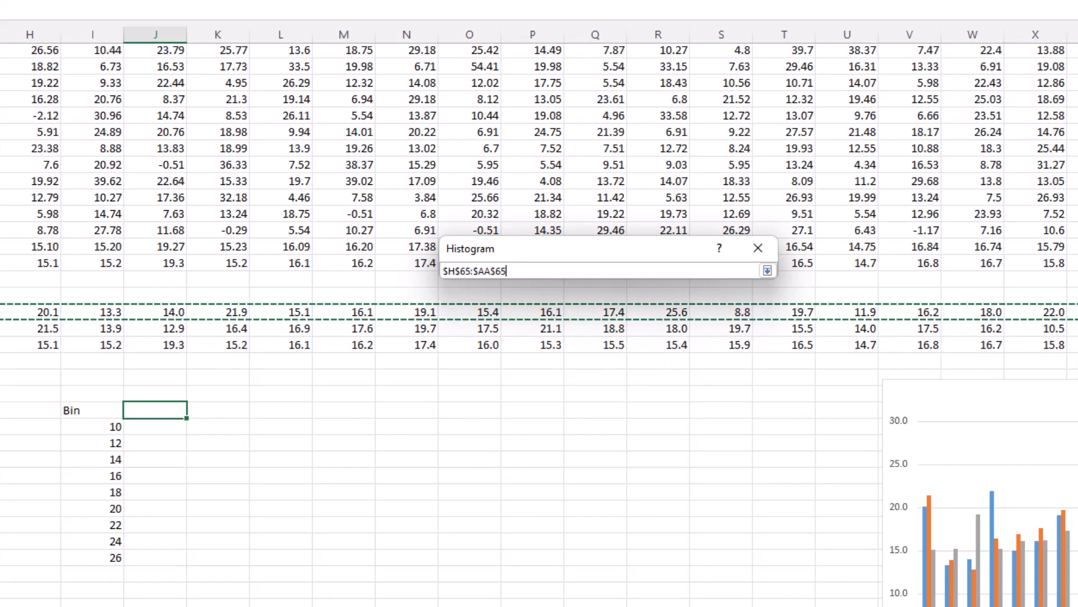
left_click(758, 253)
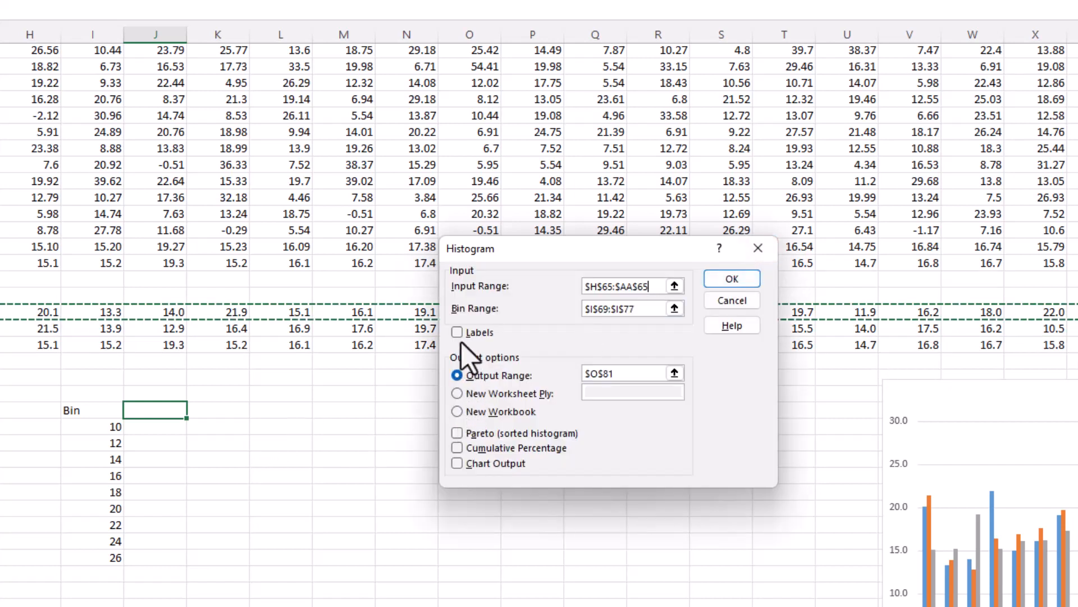
Step: Set the histogram's bin range to $I$72:$I$80
left_click(672, 310)
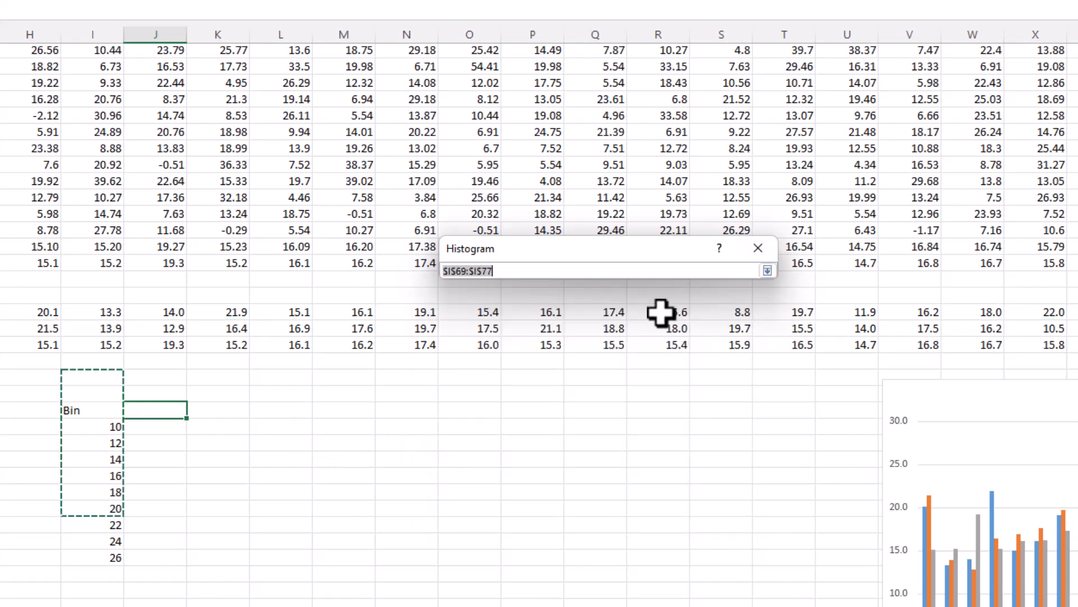
left_click_drag(98, 430, 93, 557)
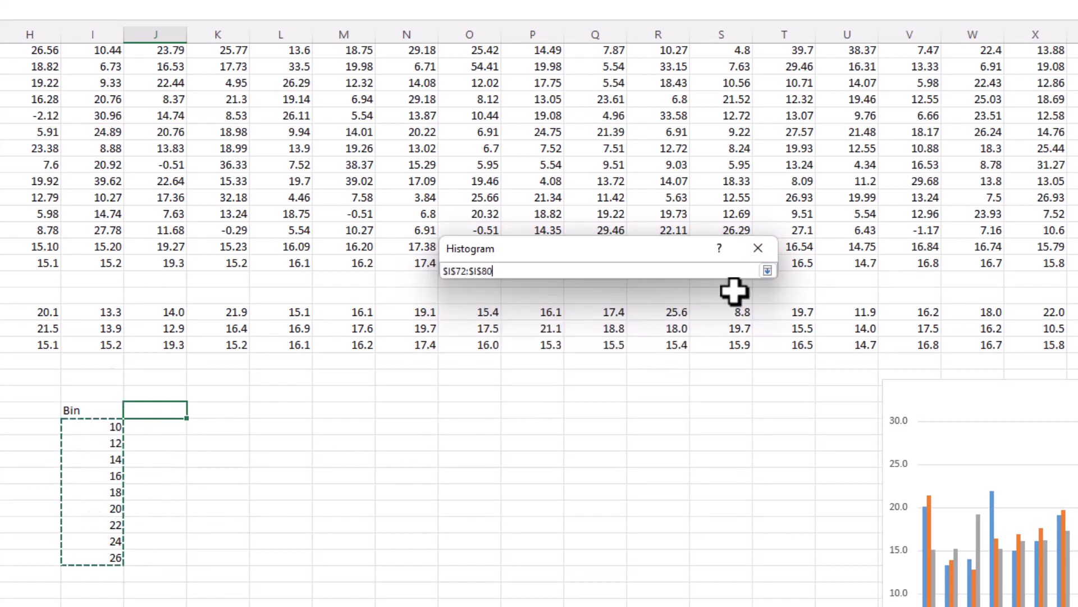
left_click(766, 271)
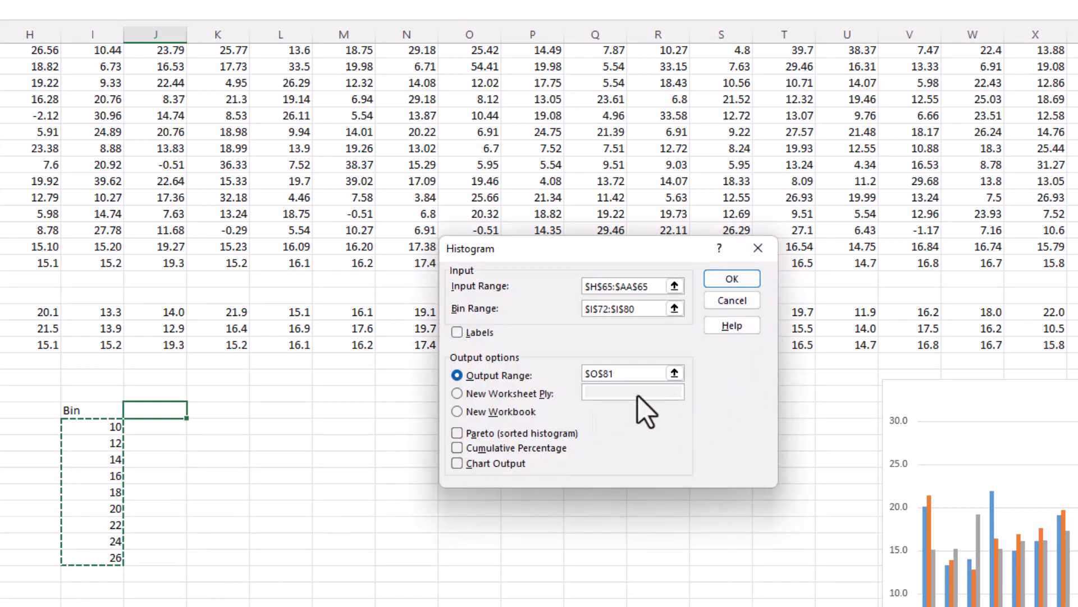
Step: Set the histogram's output range to $I$83 and generate the N=5 frequency table
left_click(674, 373)
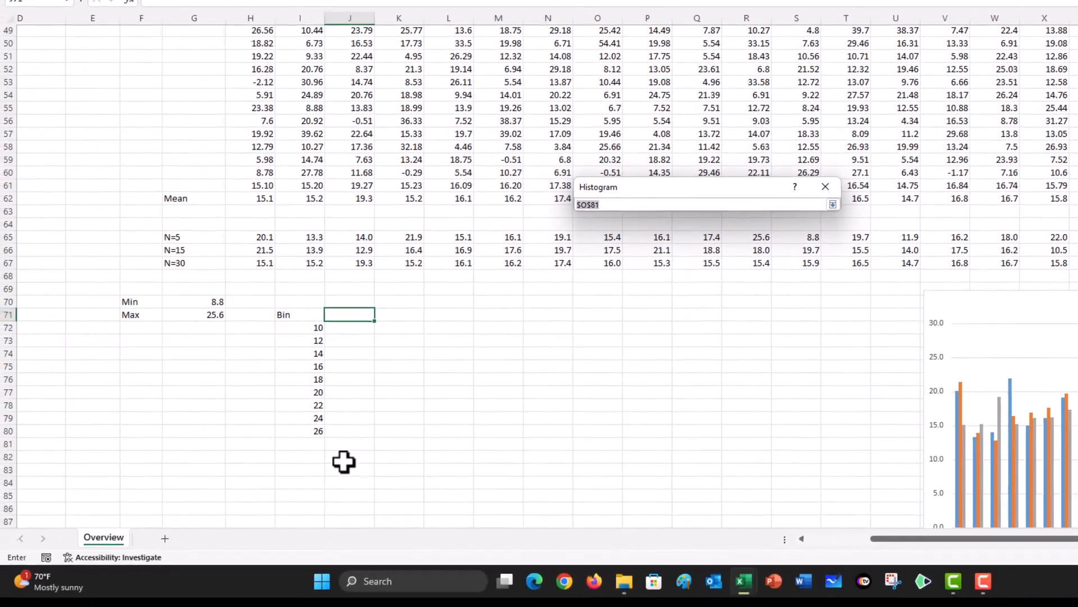
left_click(302, 469)
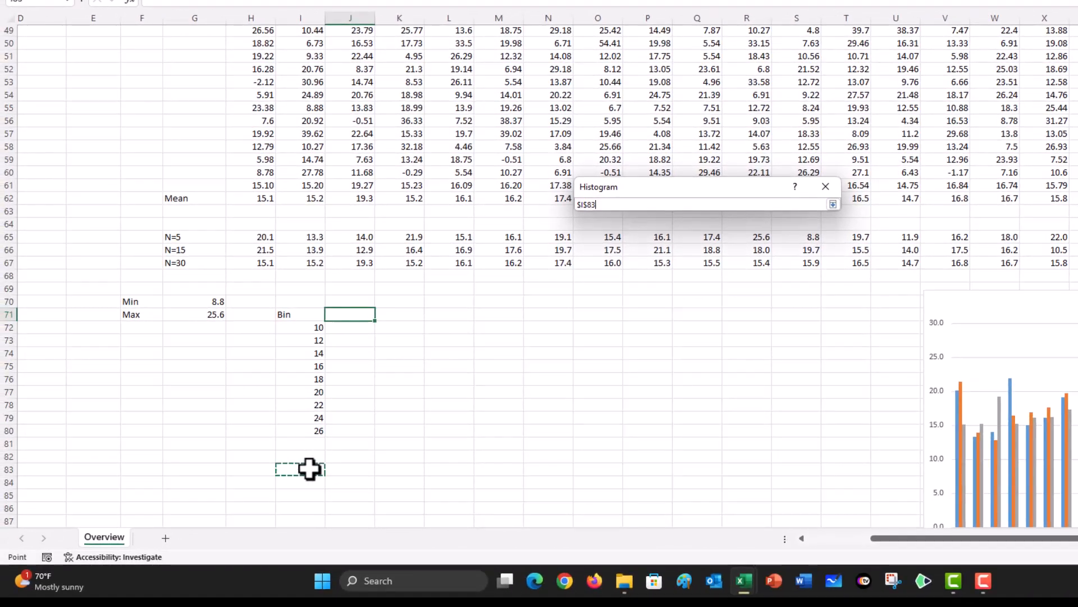
left_click(825, 188)
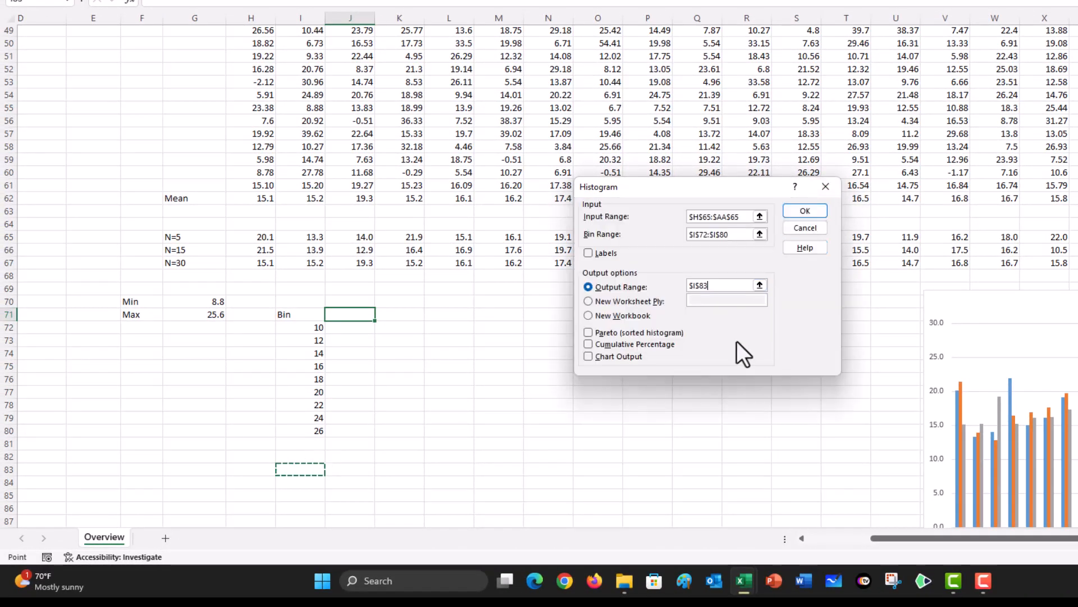
left_click(804, 213)
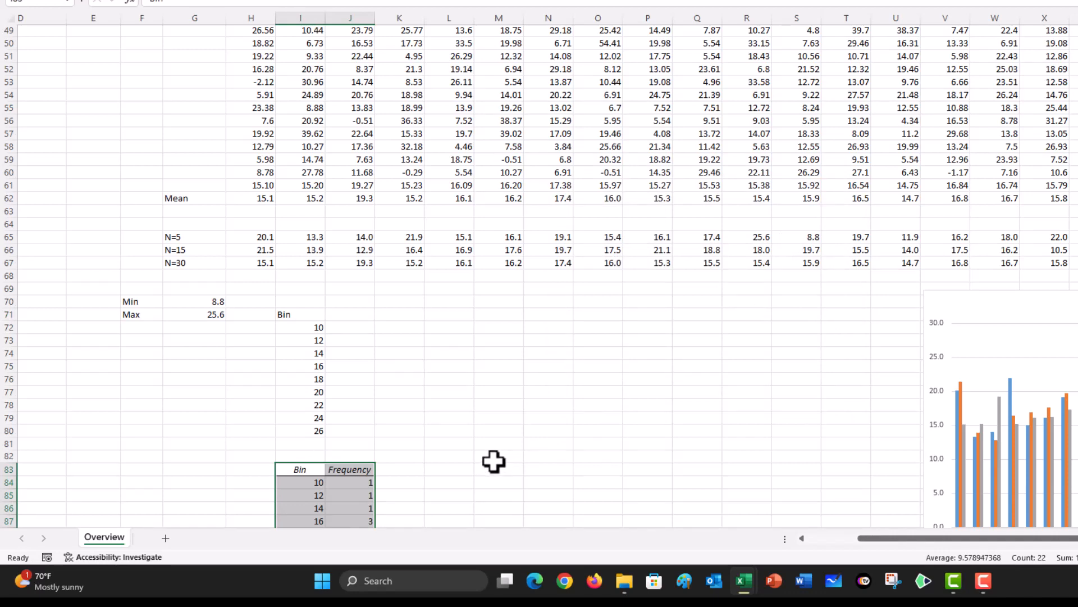
Step: Label the second and third frequency tables N=15 in L82 and N=30 in O82
scroll(493, 462, "down", 3)
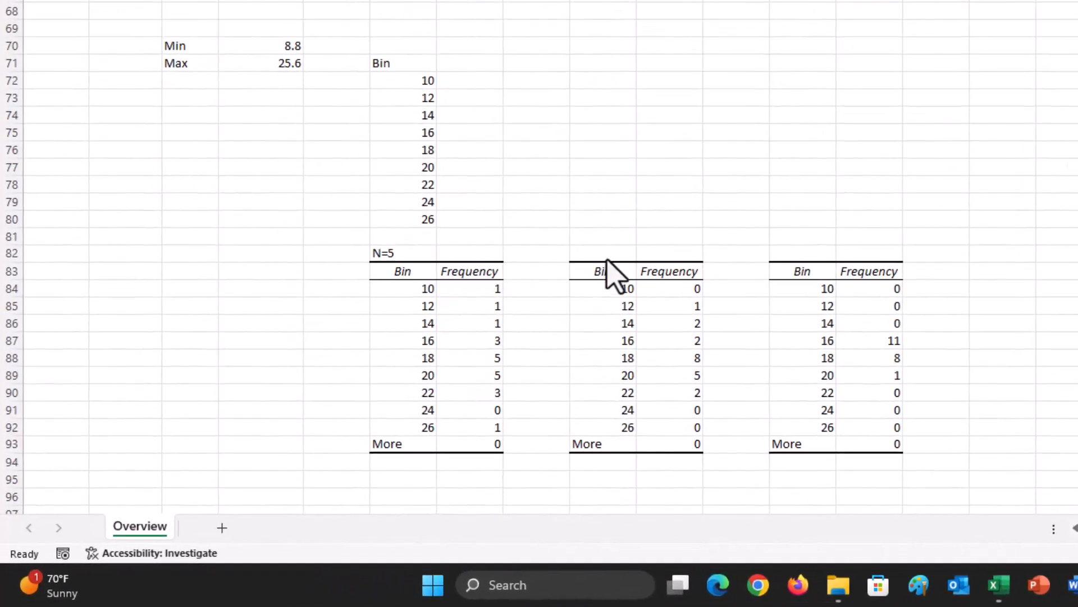
left_click(607, 255)
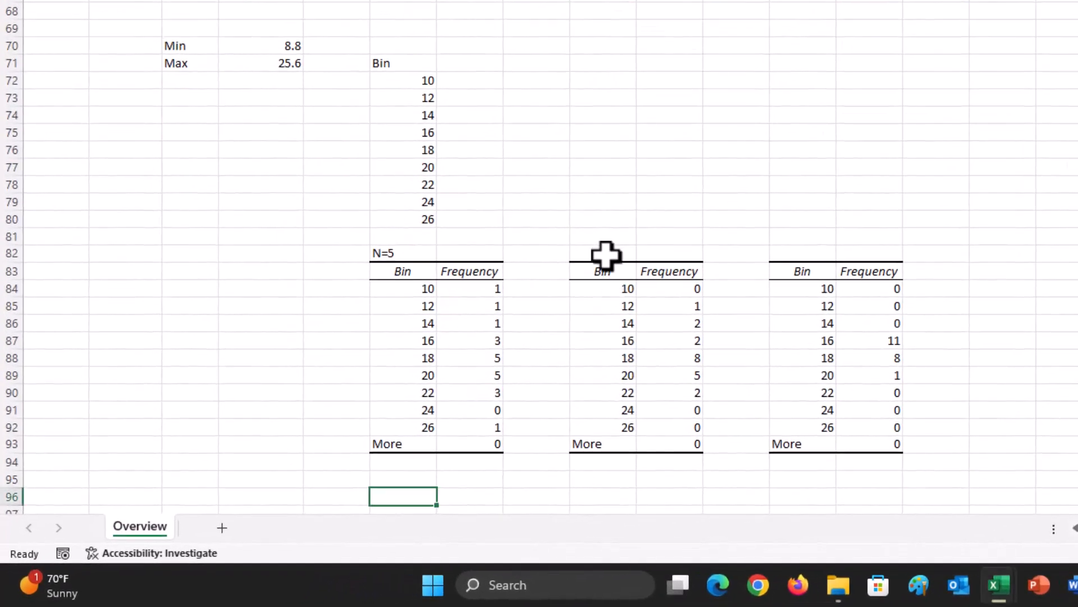
left_click(607, 255)
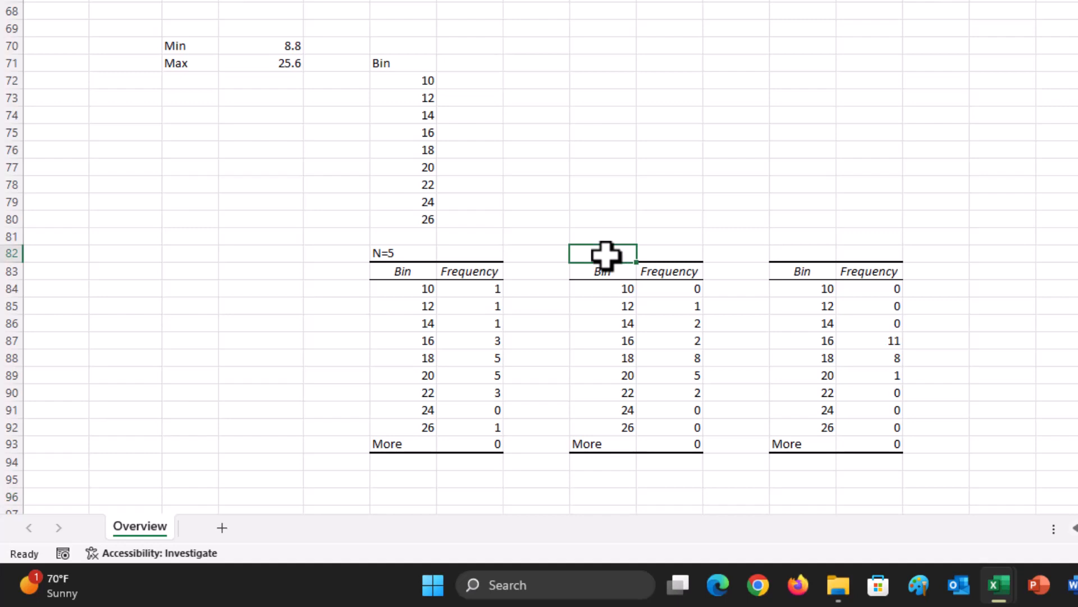
type("N=1")
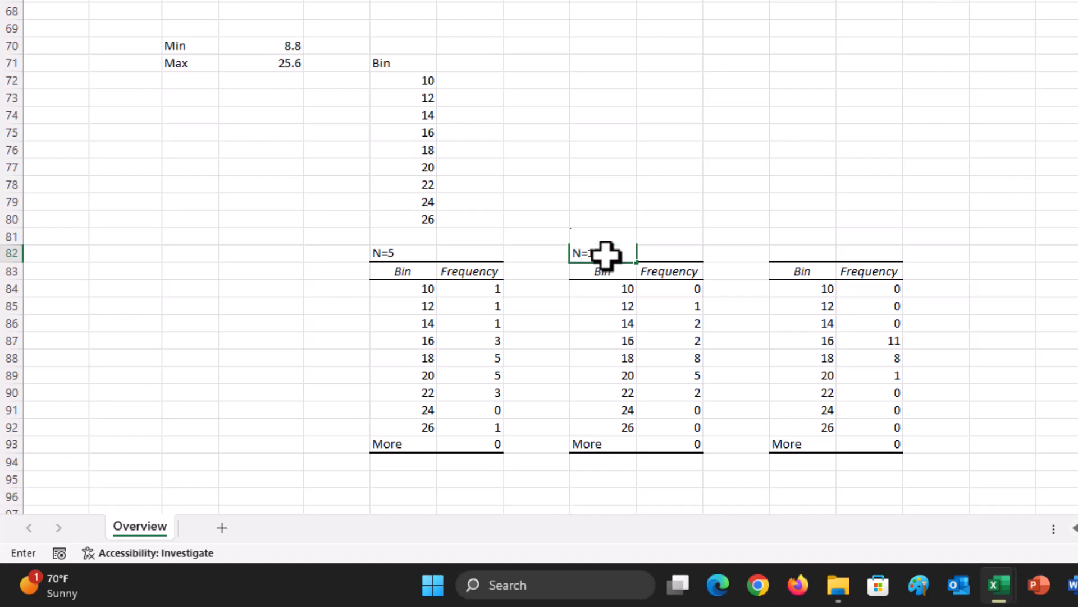
key("Tab")
key("Tab")
key("Tab")
type("N")
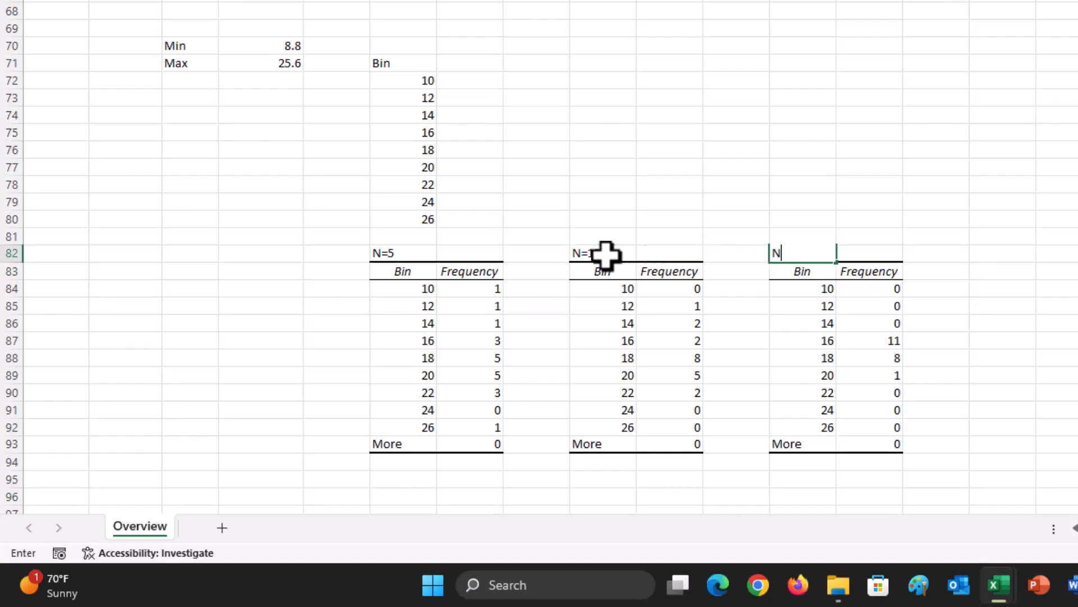
type("=30")
key("ctrl+Return")
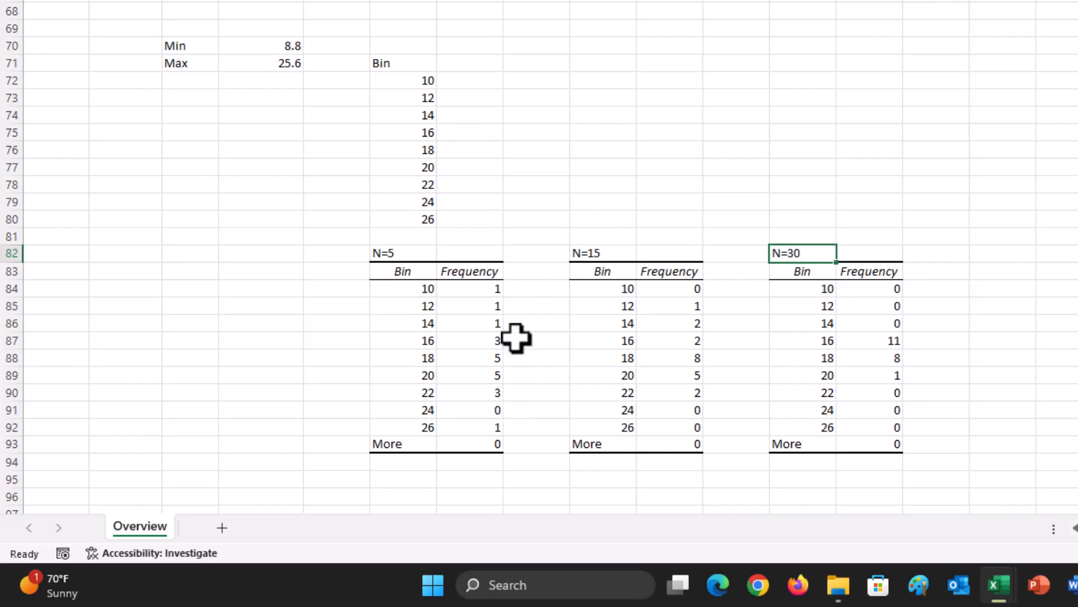
key("Return")
Step: Copy the N=5 frequencies from J84:J92 to J72:J80 beside the bins and head the column N=5
left_click_drag(497, 289, 498, 422)
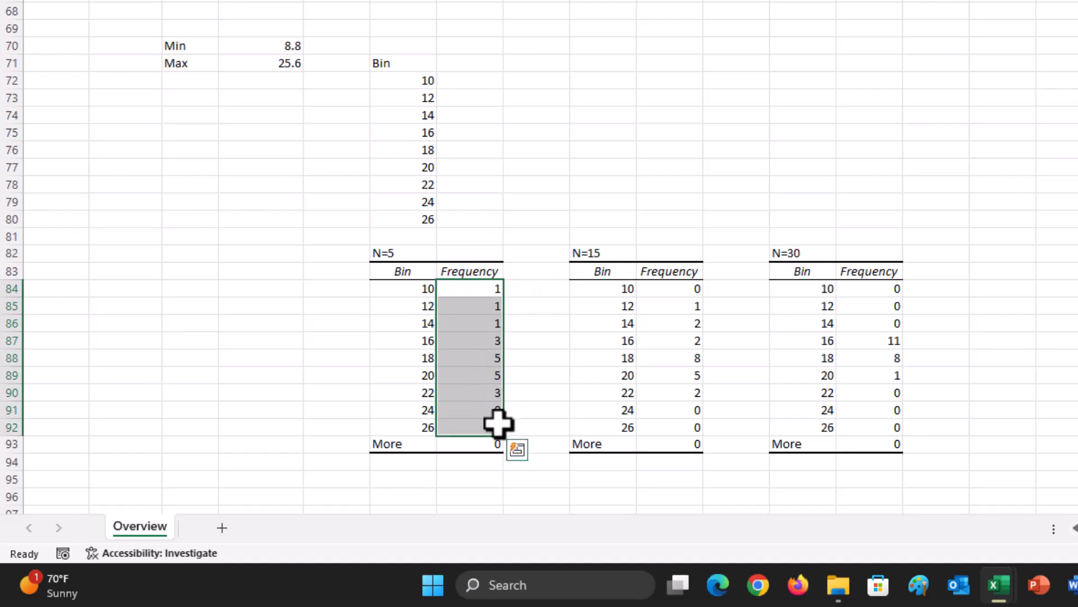
key("ctrl+c")
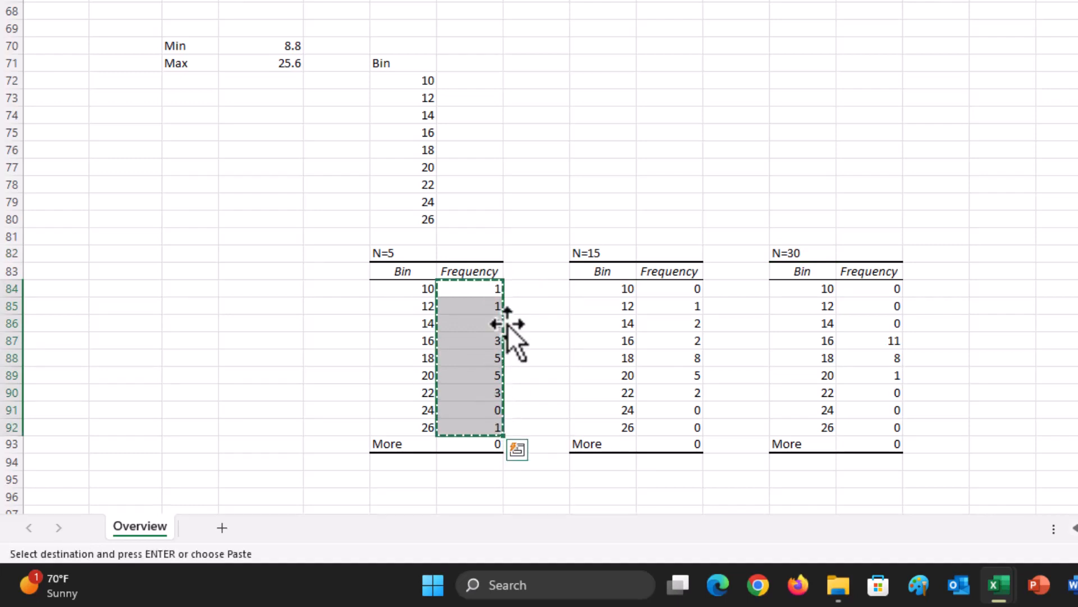
left_click(489, 83)
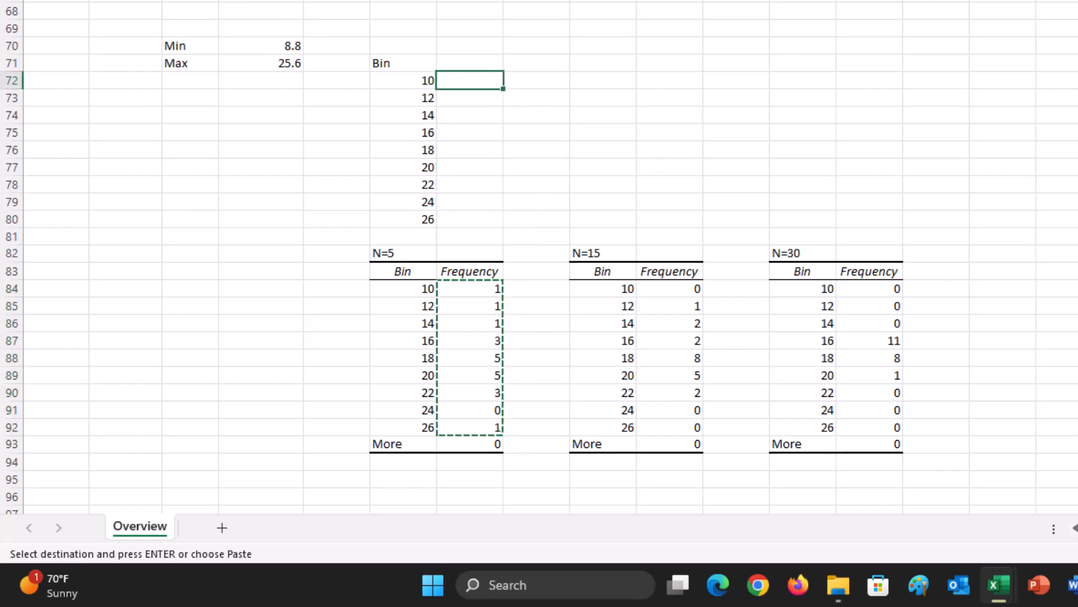
key("ctrl+v")
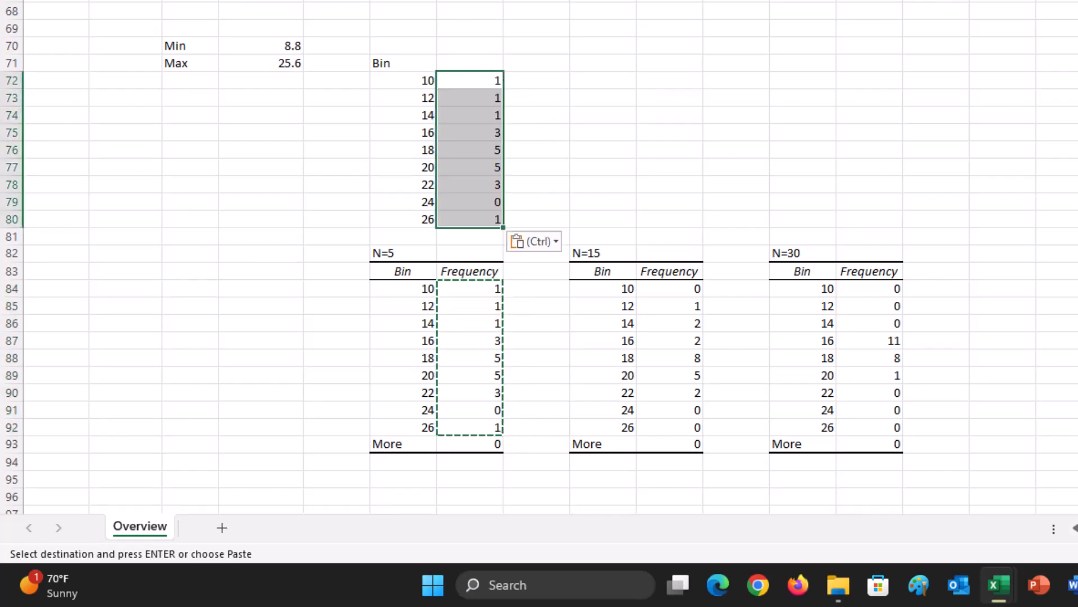
left_click(480, 59)
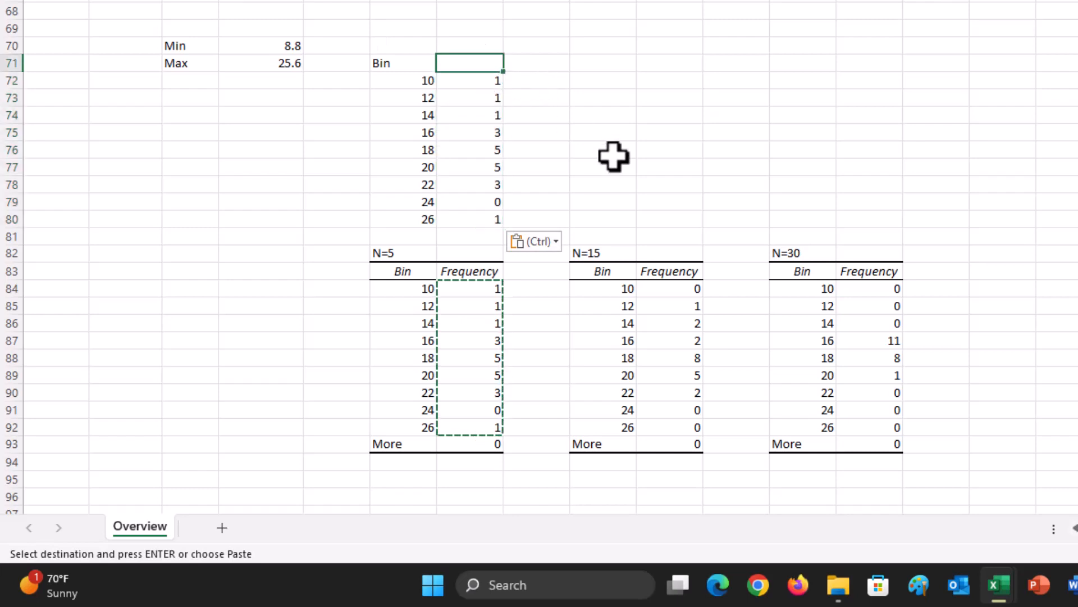
type("N=5")
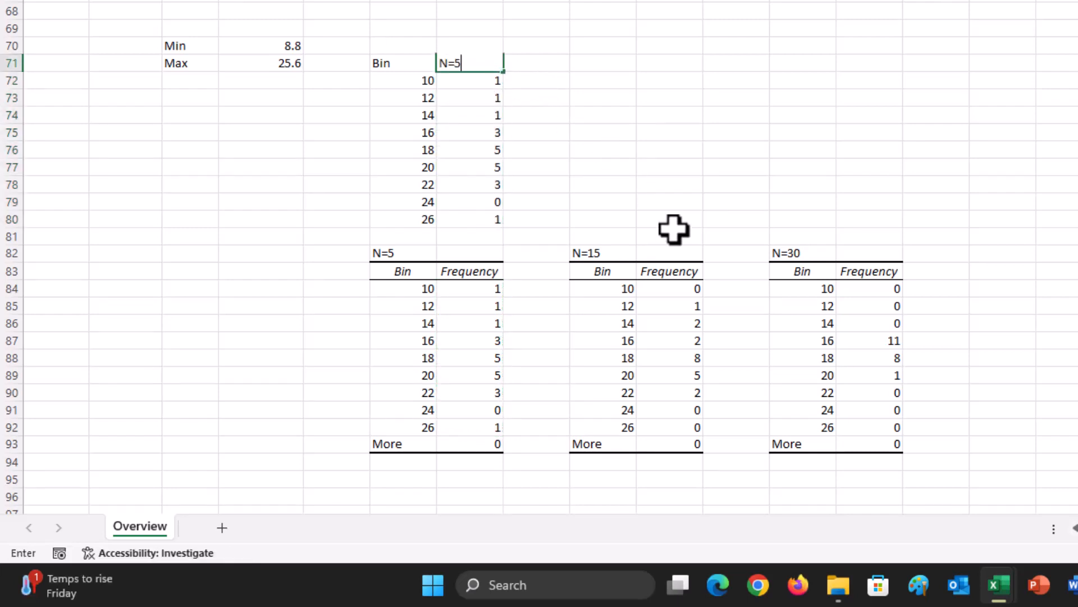
key("ctrl+Return")
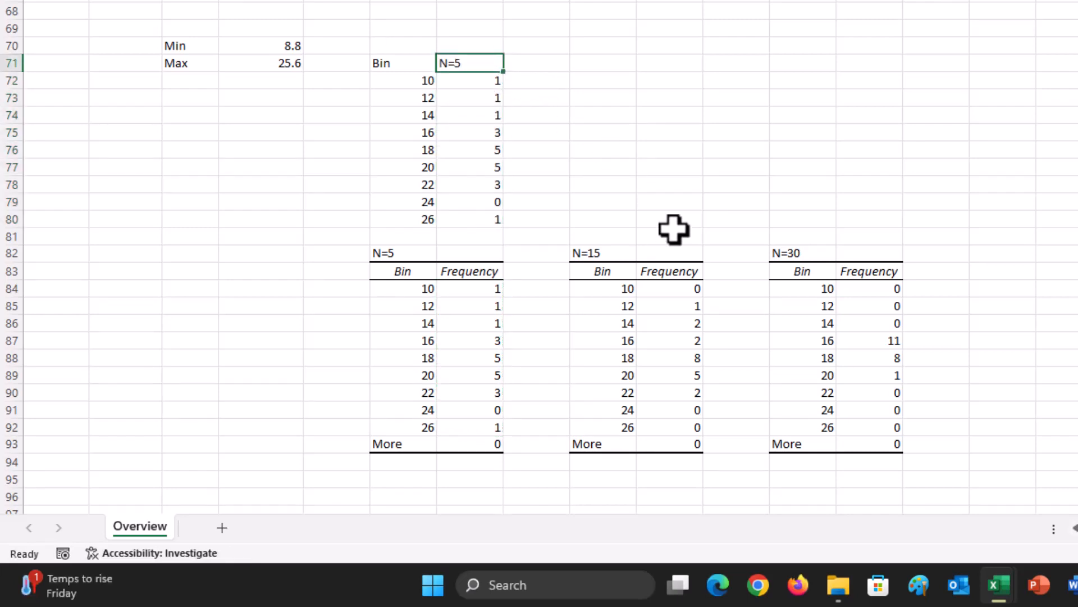
Step: Copy the N=15 frequencies from M84:M92 to K72:K80 and head the column N=15
left_click_drag(689, 292, 698, 428)
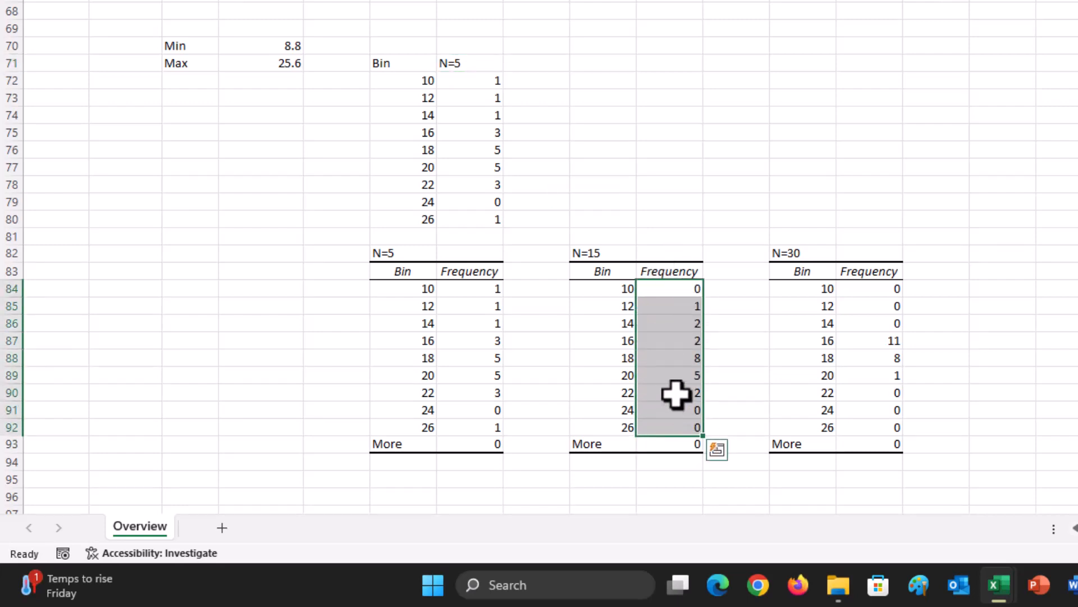
key("ctrl+c")
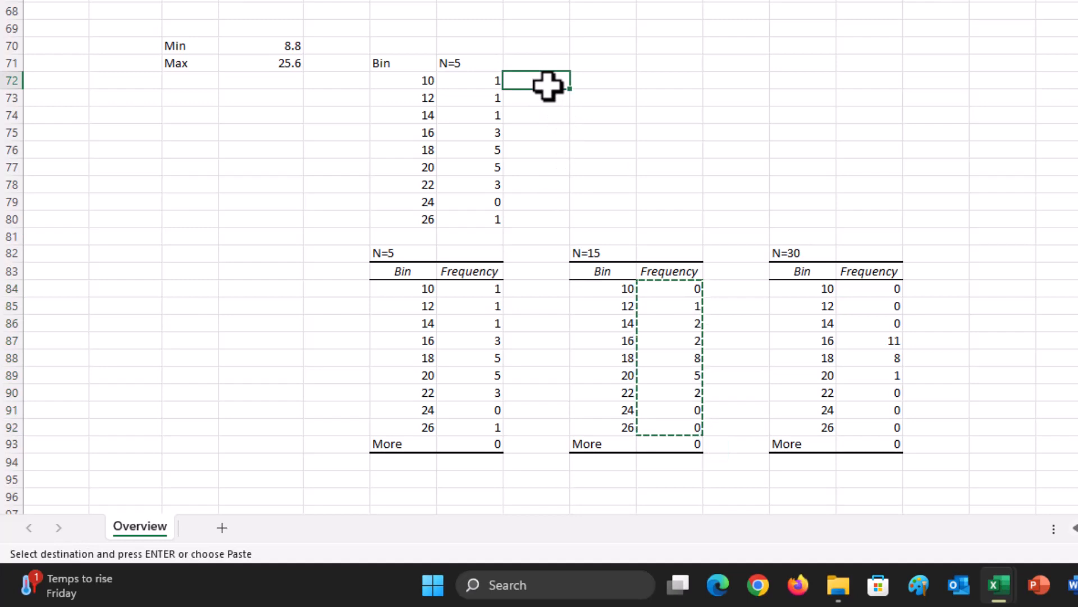
key("ctrl+v")
key("Escape")
key("Up")
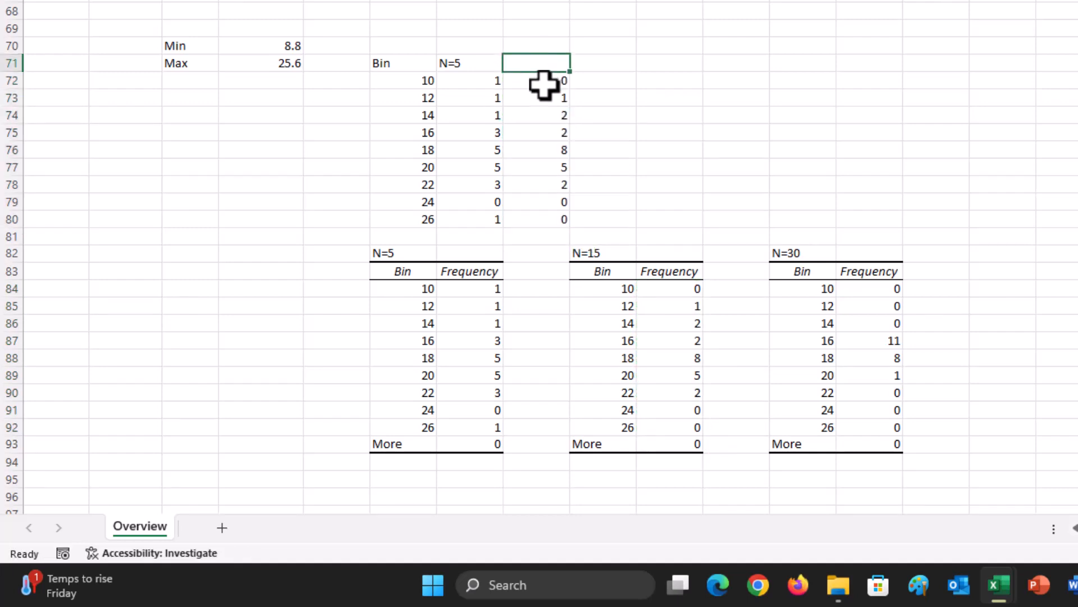
type("N=15")
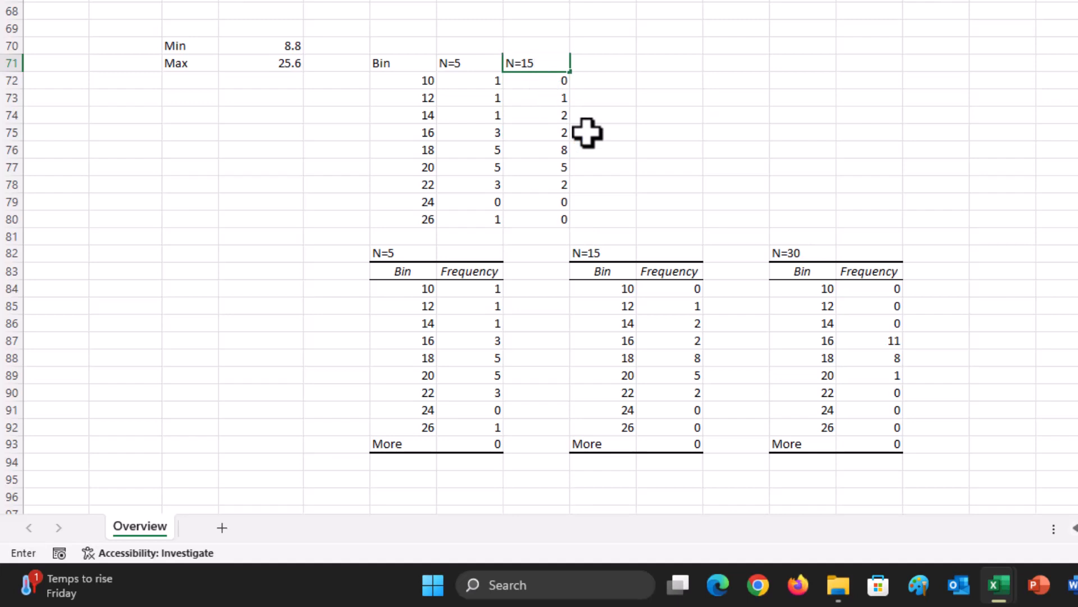
key("ctrl+Return")
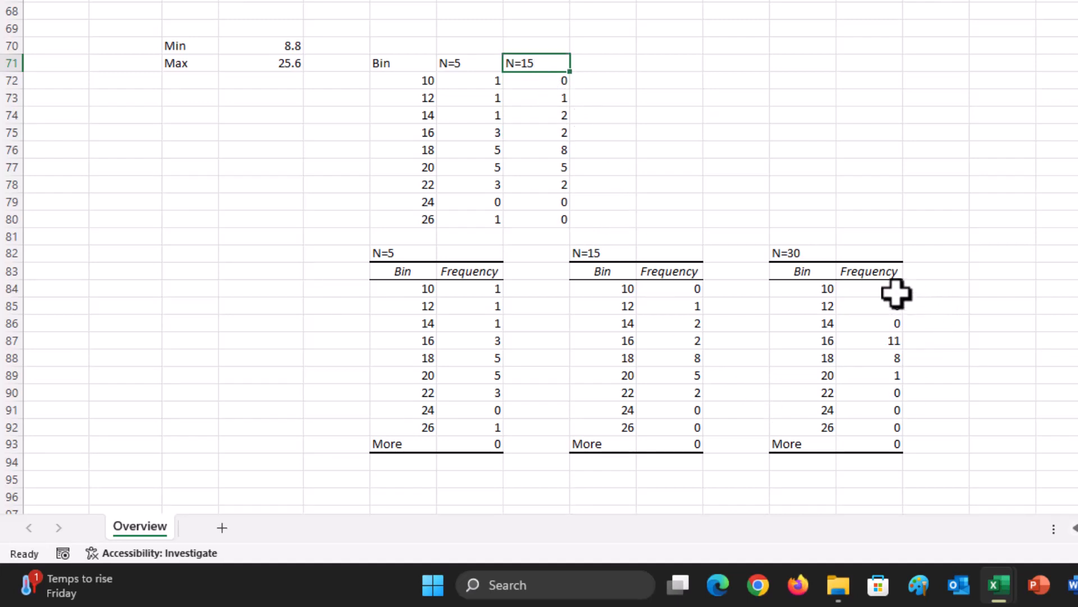
Step: Copy the N=30 frequencies from P84:P92 to L72:L80 and head the column N=30
left_click_drag(897, 293, 894, 431)
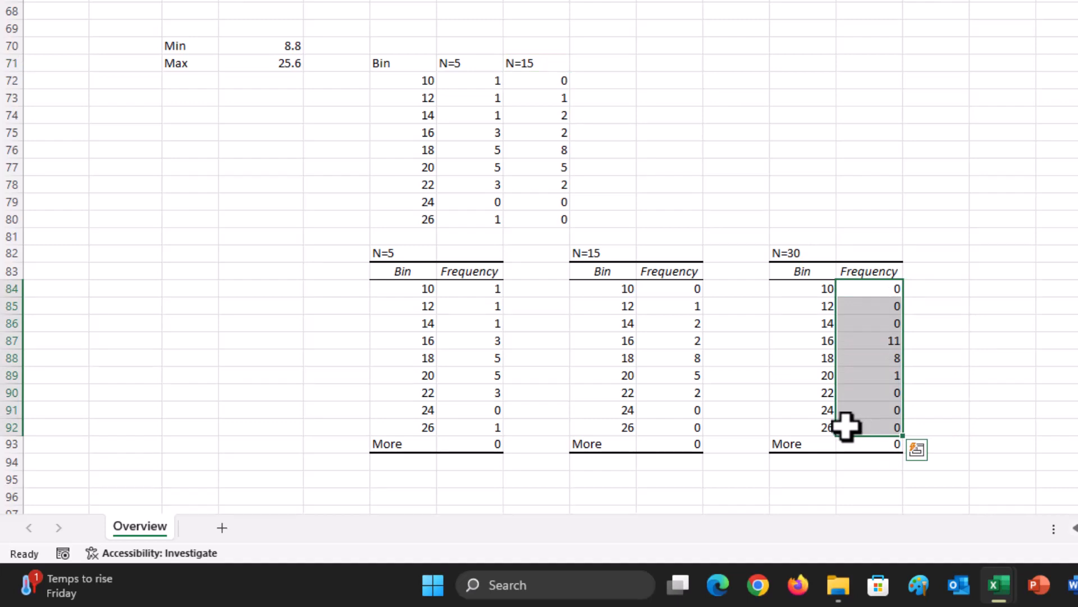
key("ctrl+c")
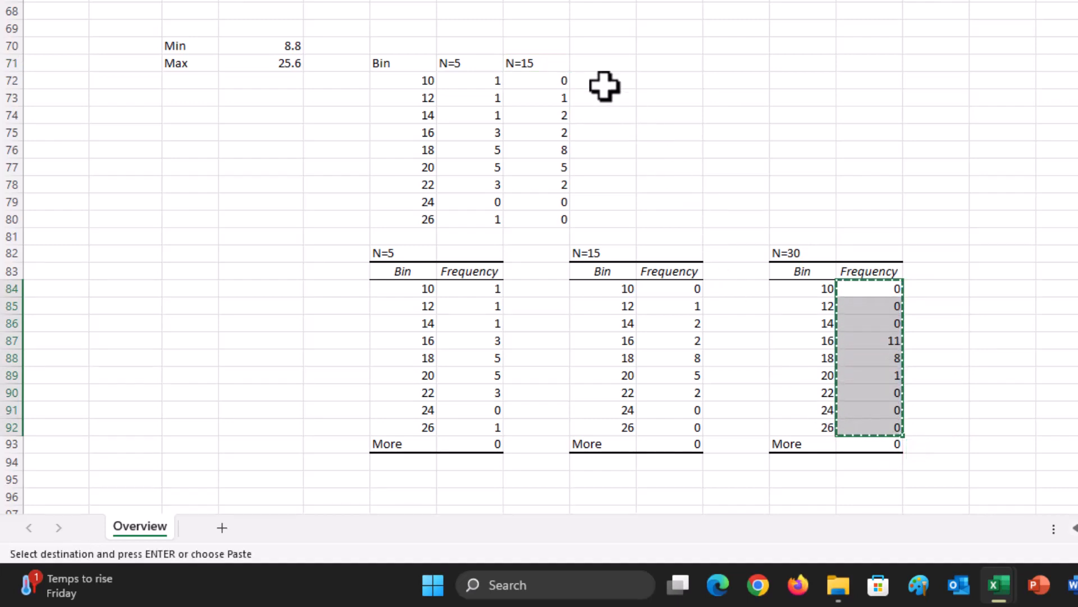
left_click(605, 84)
key("ctrl+v")
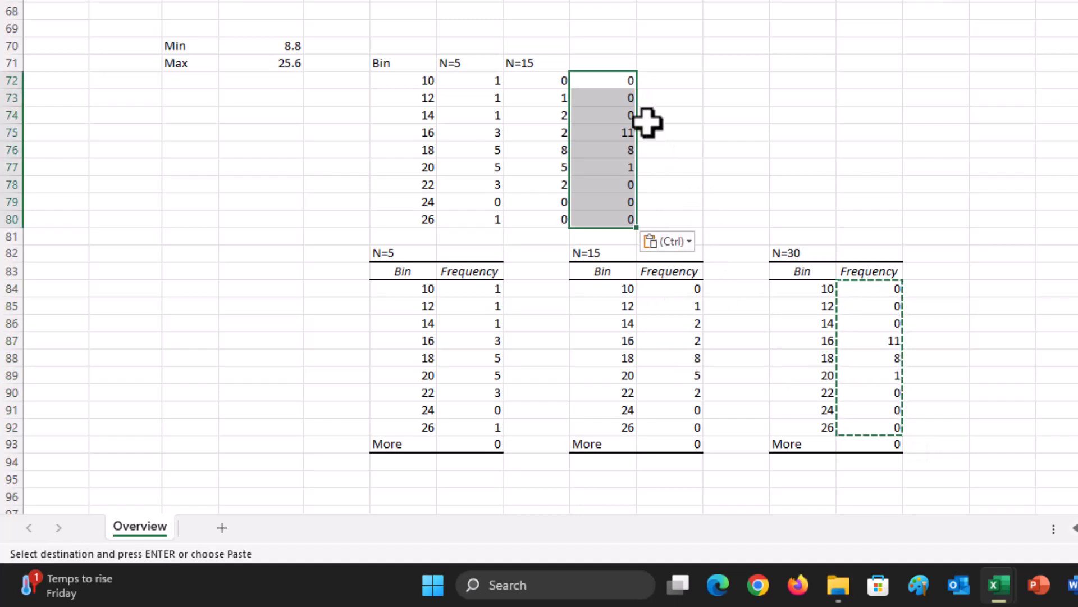
left_click(624, 63)
type("N")
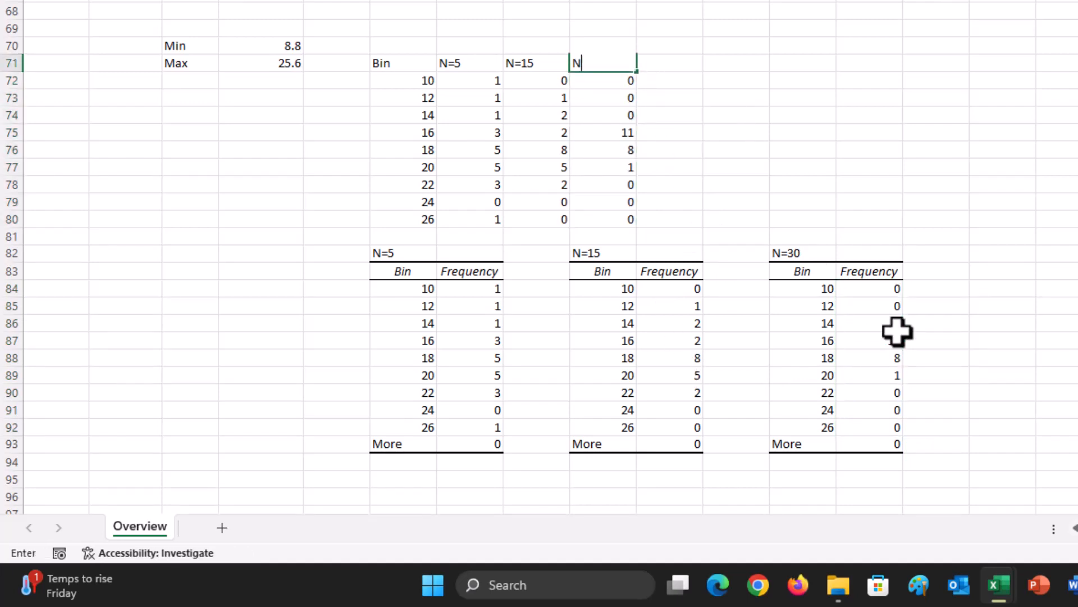
type("=30")
key("Return")
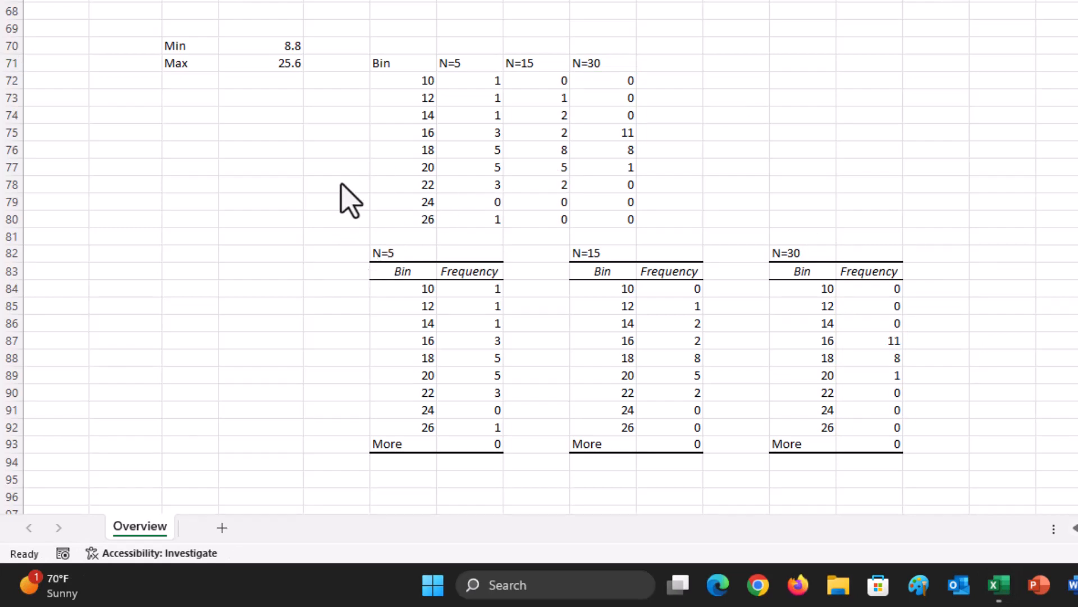
Step: Insert a scatter chart with smooth lines and markers from the combined frequency table I71:L80 and enlarge it
left_click(379, 58)
left_click_drag(378, 63, 635, 214)
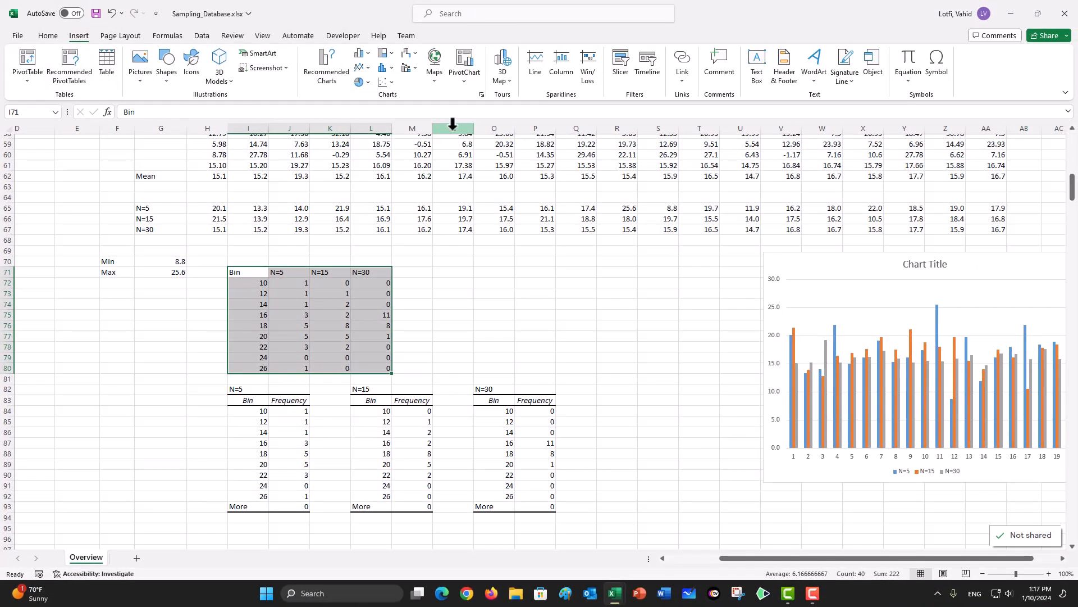
left_click(387, 84)
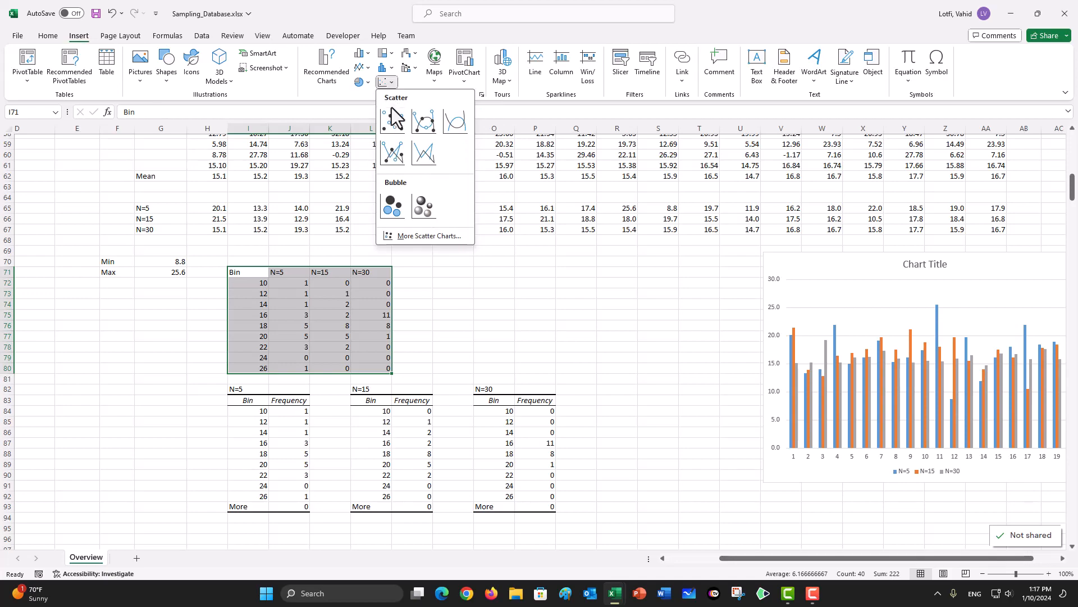
left_click(425, 131)
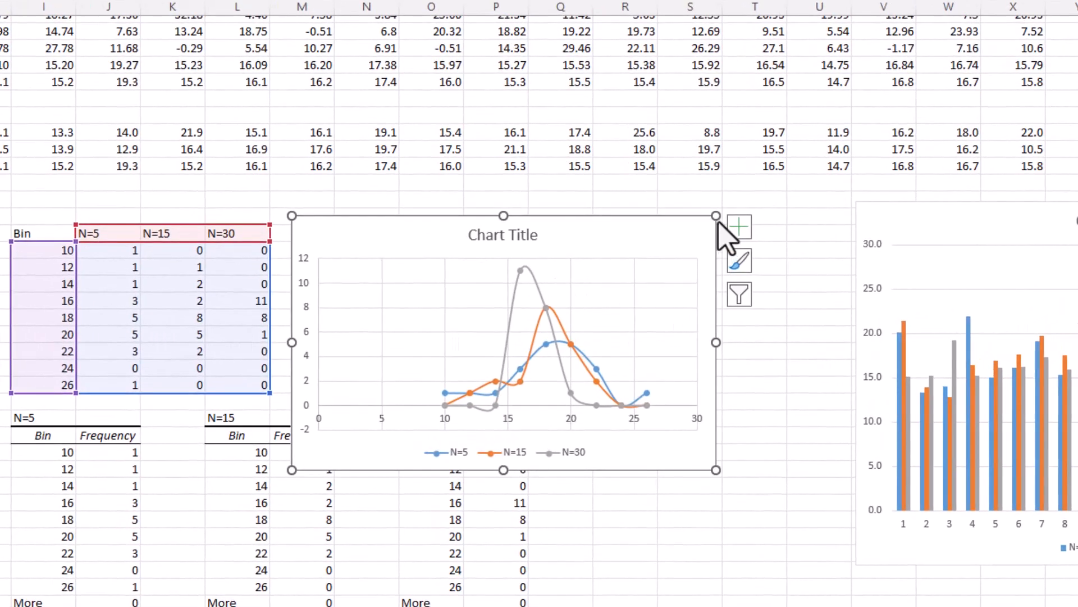
left_click_drag(716, 216, 822, 162)
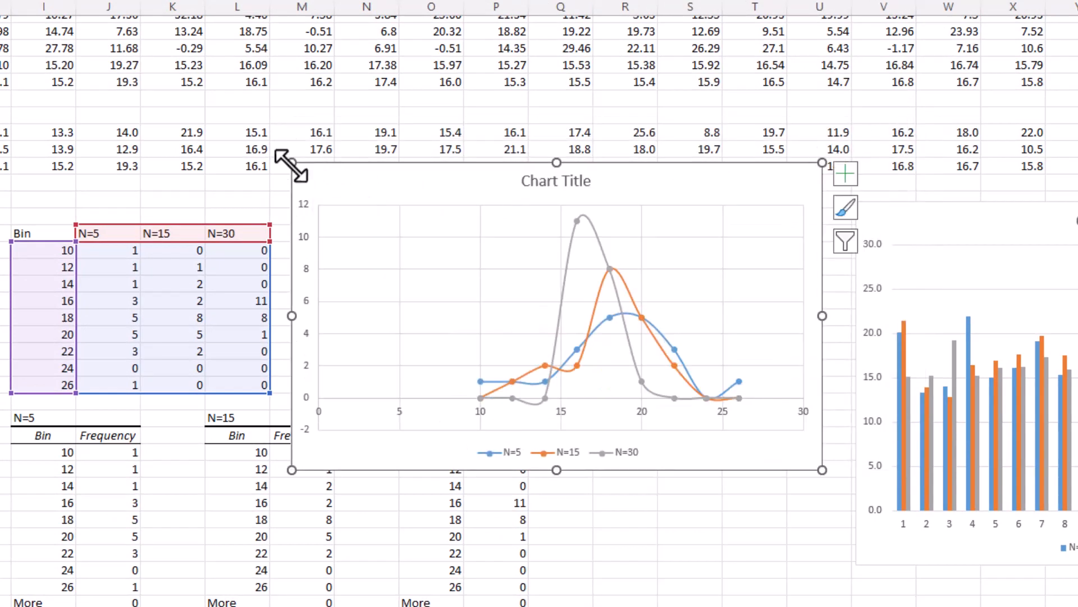
left_click_drag(291, 164, 254, 154)
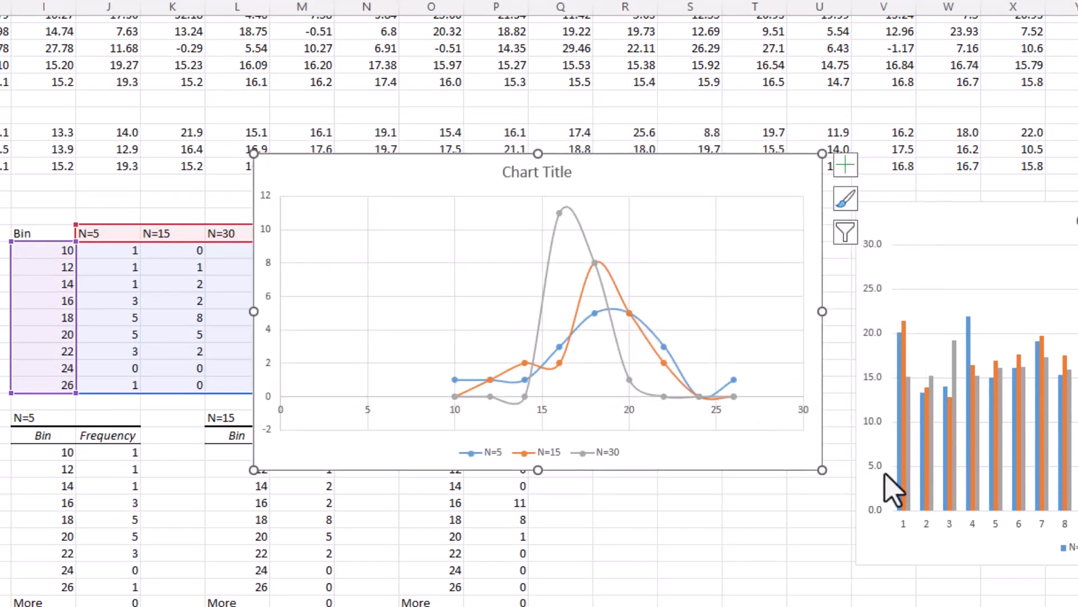